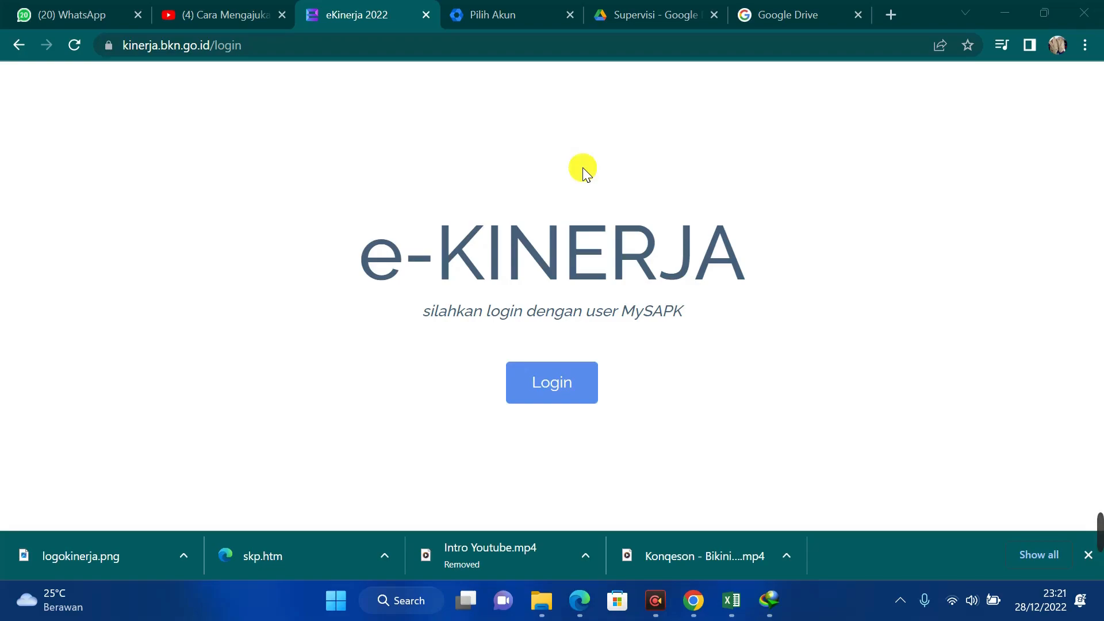
# Step: Sign in to e-Kinerja with the employee's username and account password
pyautogui.click(270, 45)
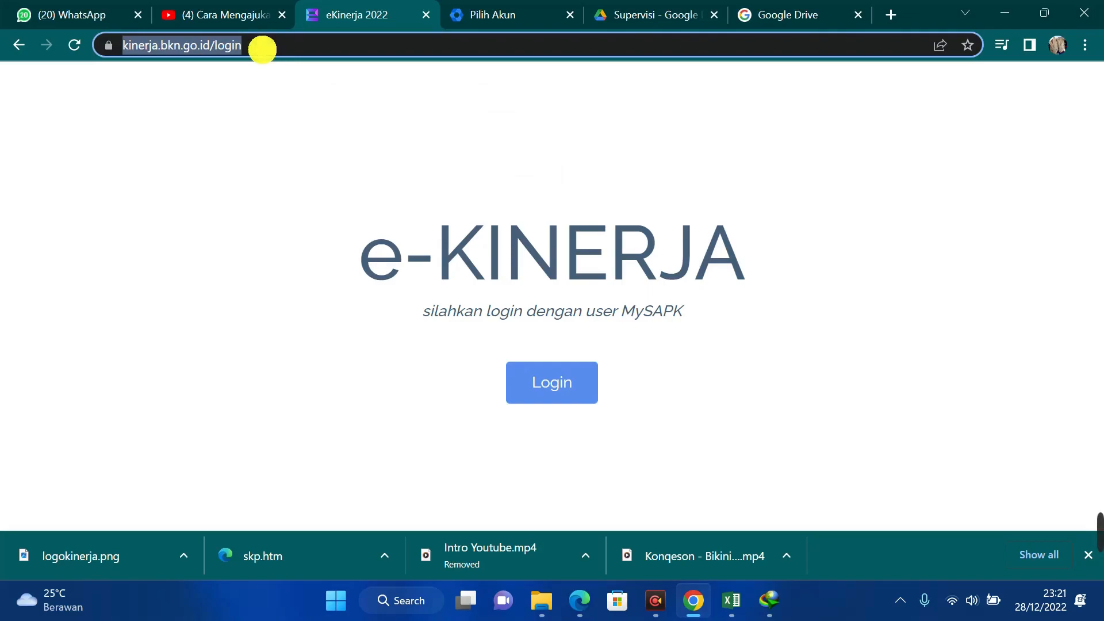
pyautogui.click(551, 386)
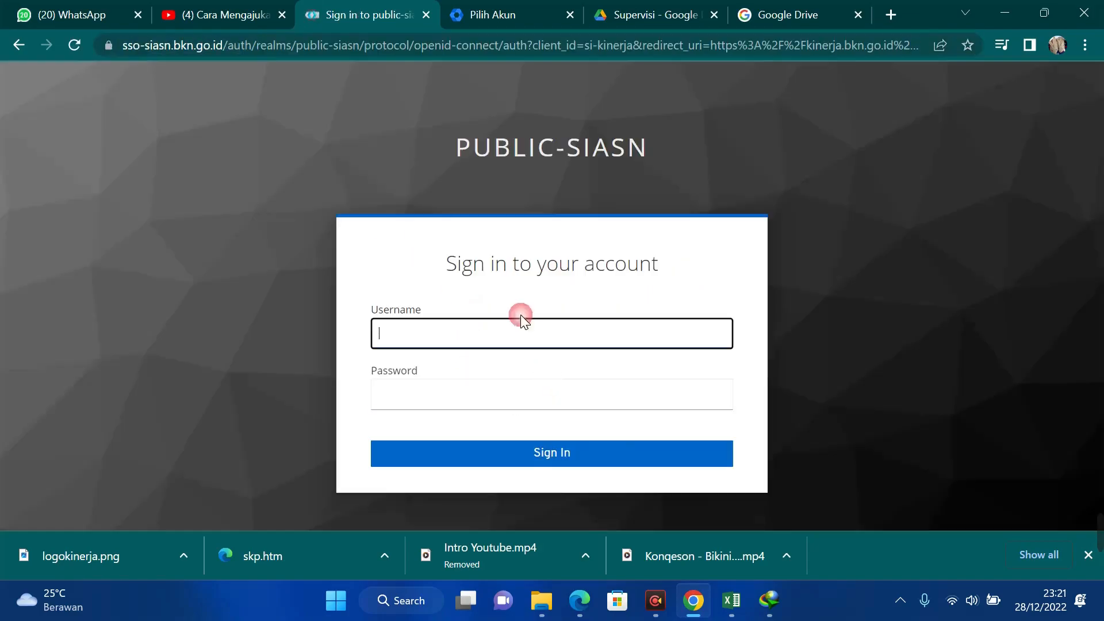
pyautogui.click(451, 331)
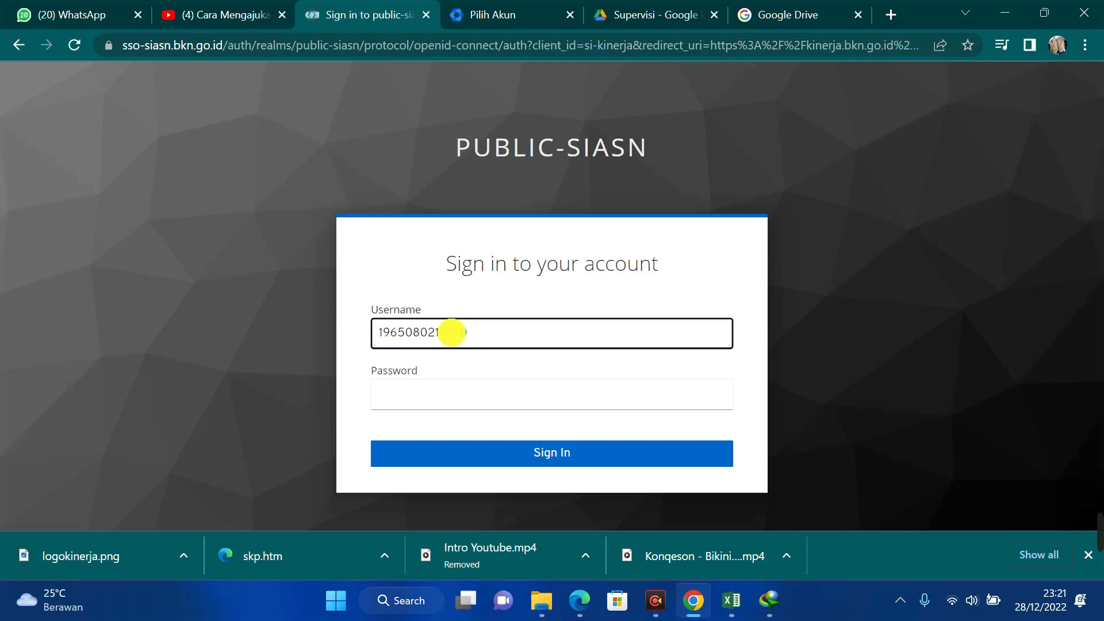
pyautogui.press('Tab')
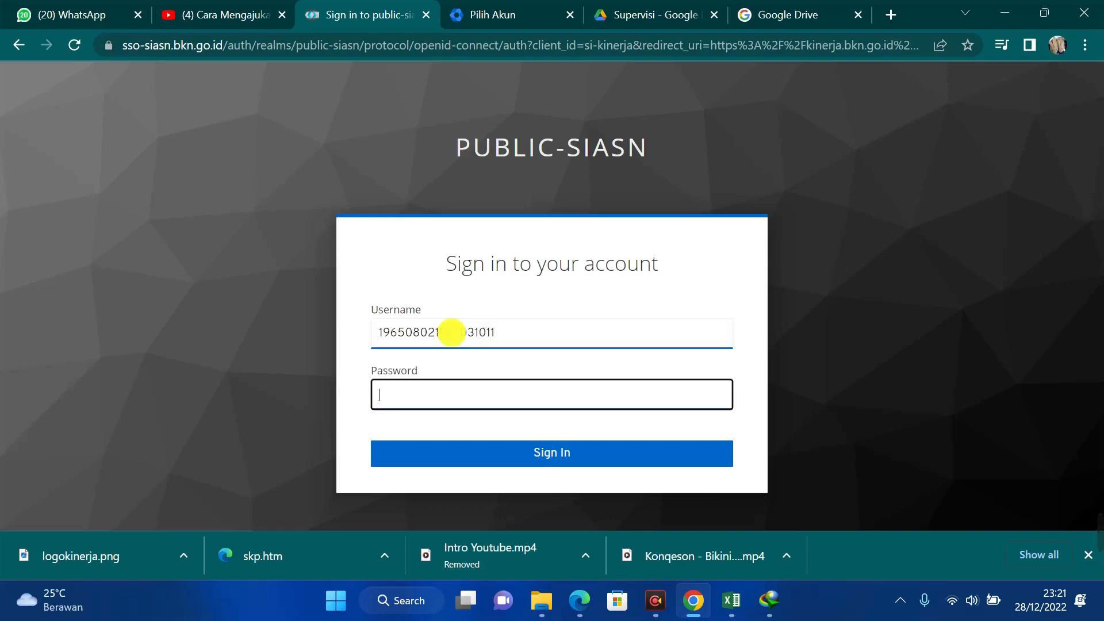
pyautogui.write('***')
pyautogui.press('Return')
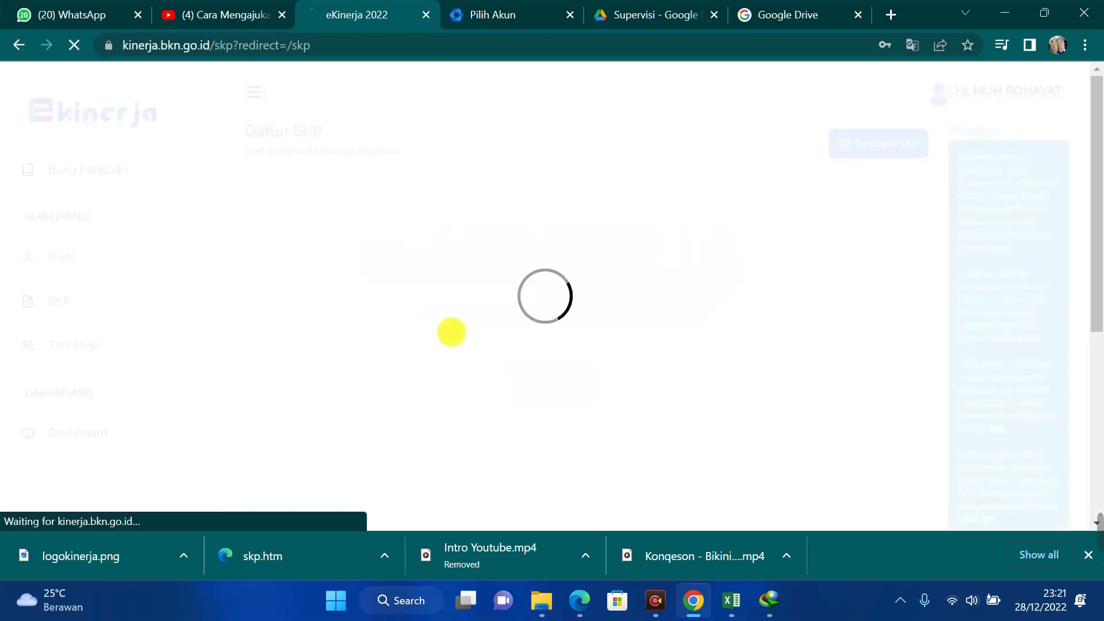
# Step: Open the SKP Bawahan list for the SMP NEGERI 1 MUNGKID SKP covering 1 Januari 2022 - 31 Desember 2022
pyautogui.scroll(-2, 446, 286)
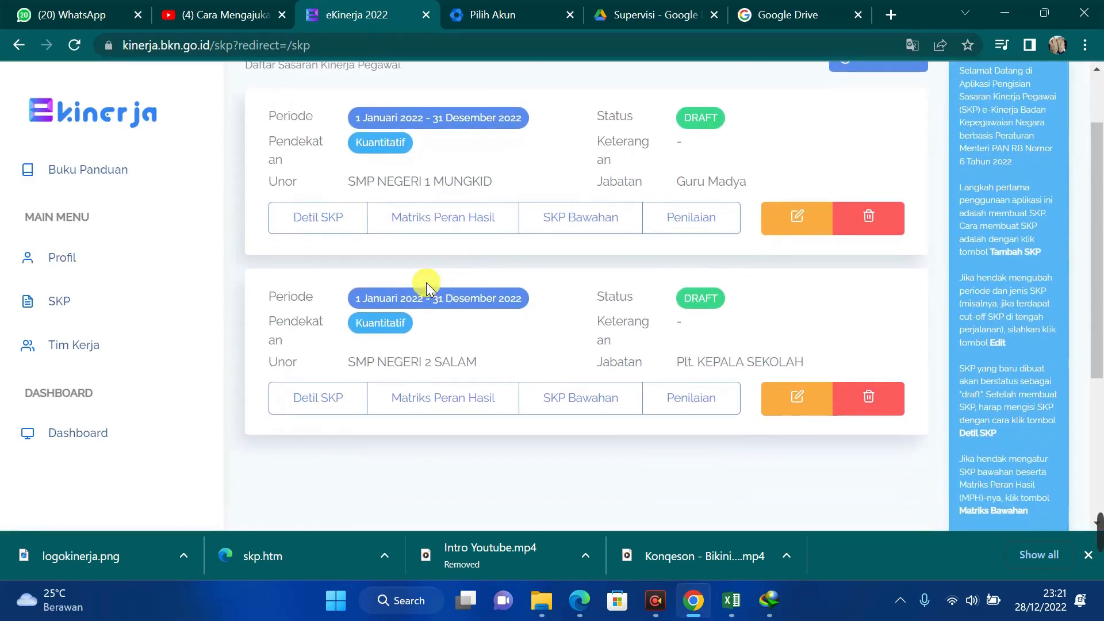
pyautogui.scroll(2, 444, 271)
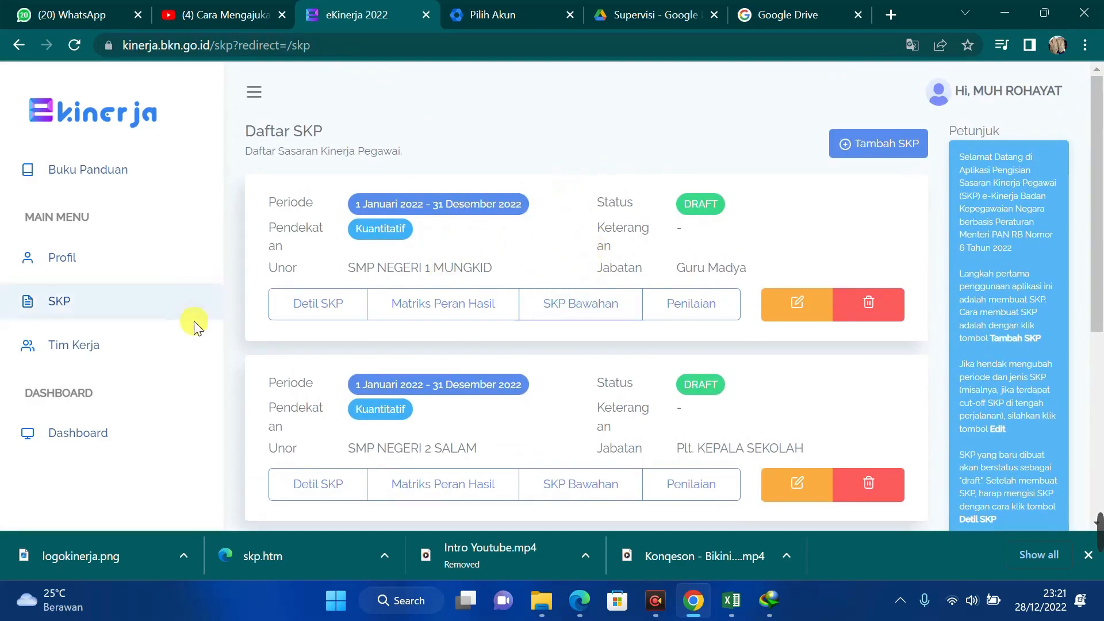
pyautogui.click(584, 312)
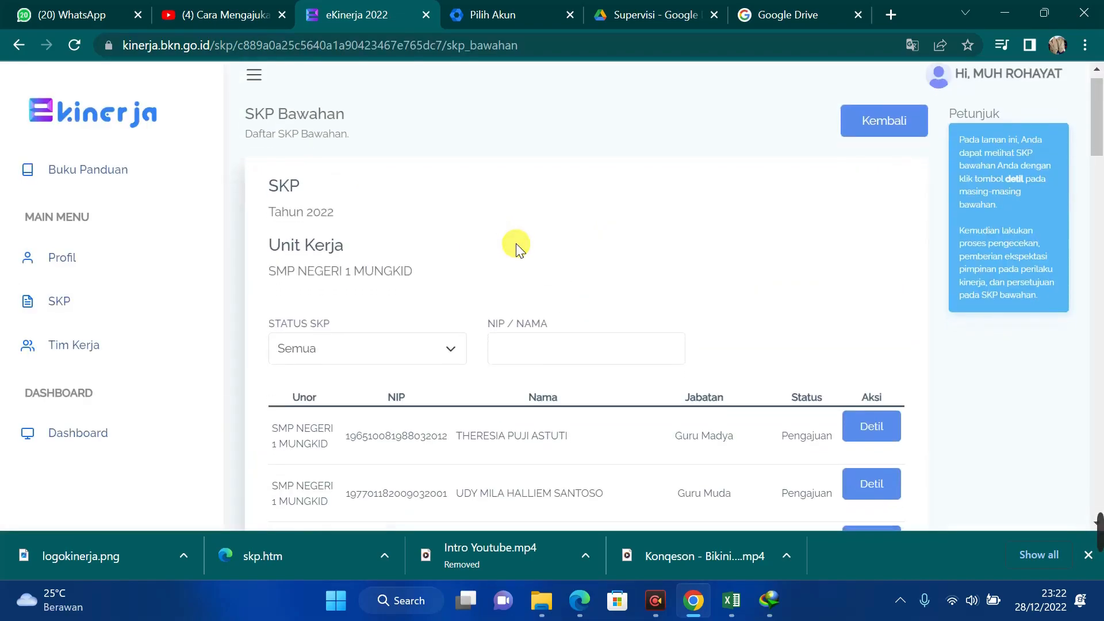
# Step: Look through the subordinates' SKP statuses and open the details of the third listed employee's SKP with status Pengajuan
pyautogui.scroll(-3, 525, 243)
pyautogui.scroll(-2, 699, 308)
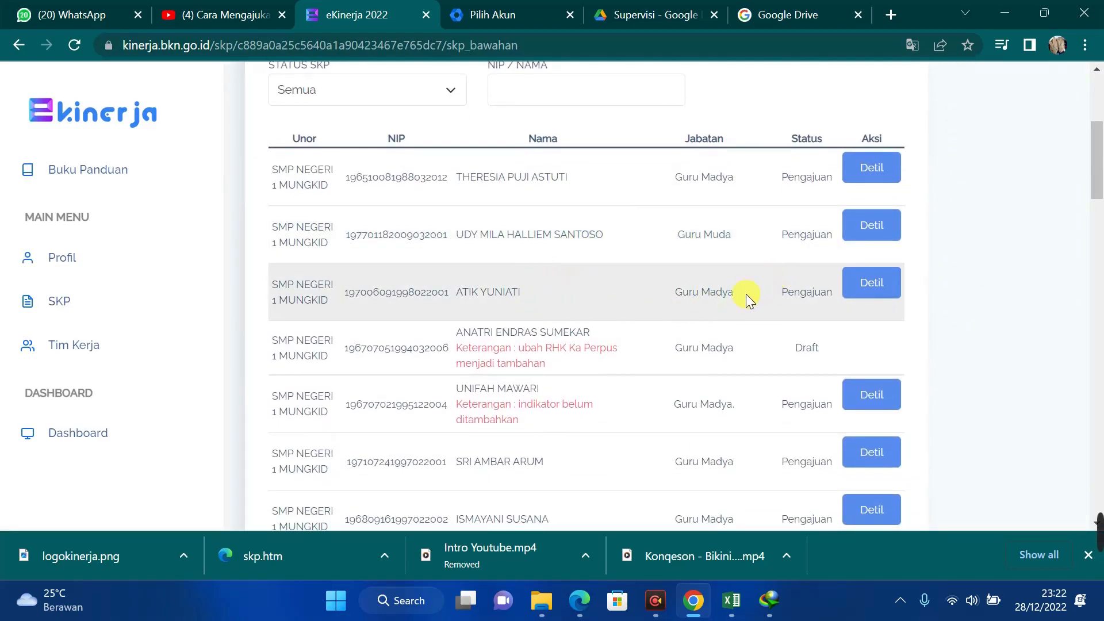
pyautogui.scroll(-2, 751, 292)
pyautogui.scroll(-2, 632, 323)
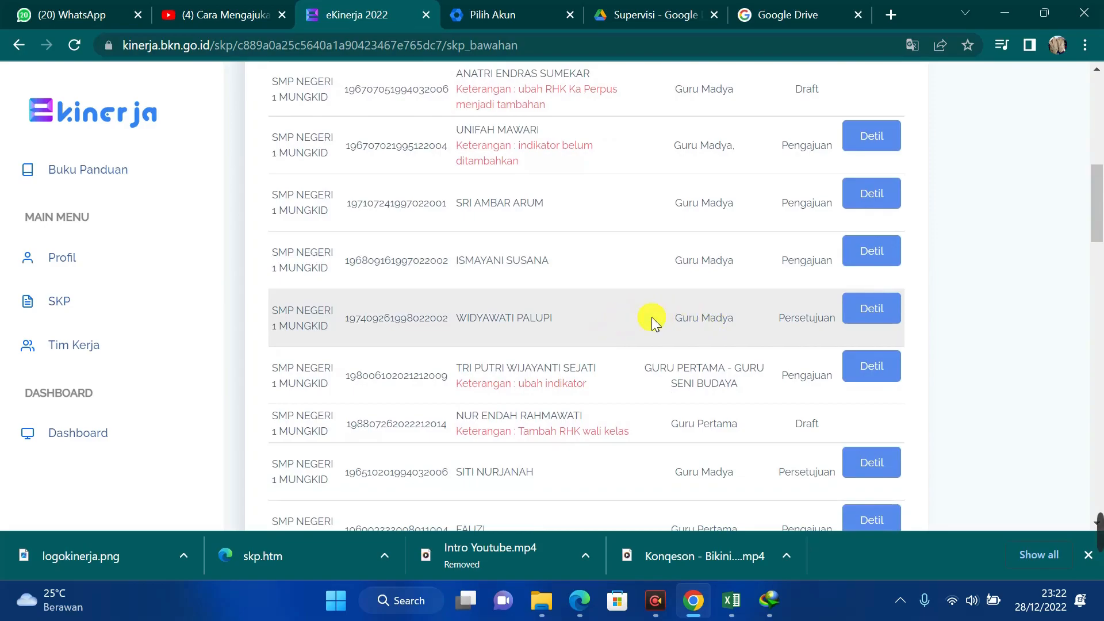
pyautogui.scroll(-1, 616, 326)
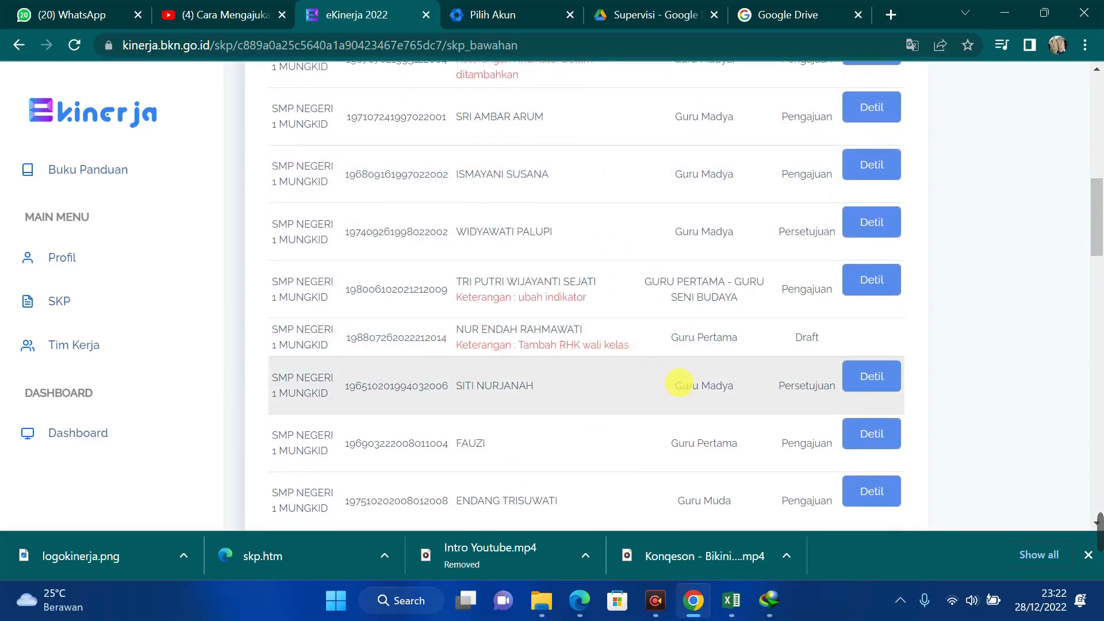
pyautogui.scroll(-1, 675, 381)
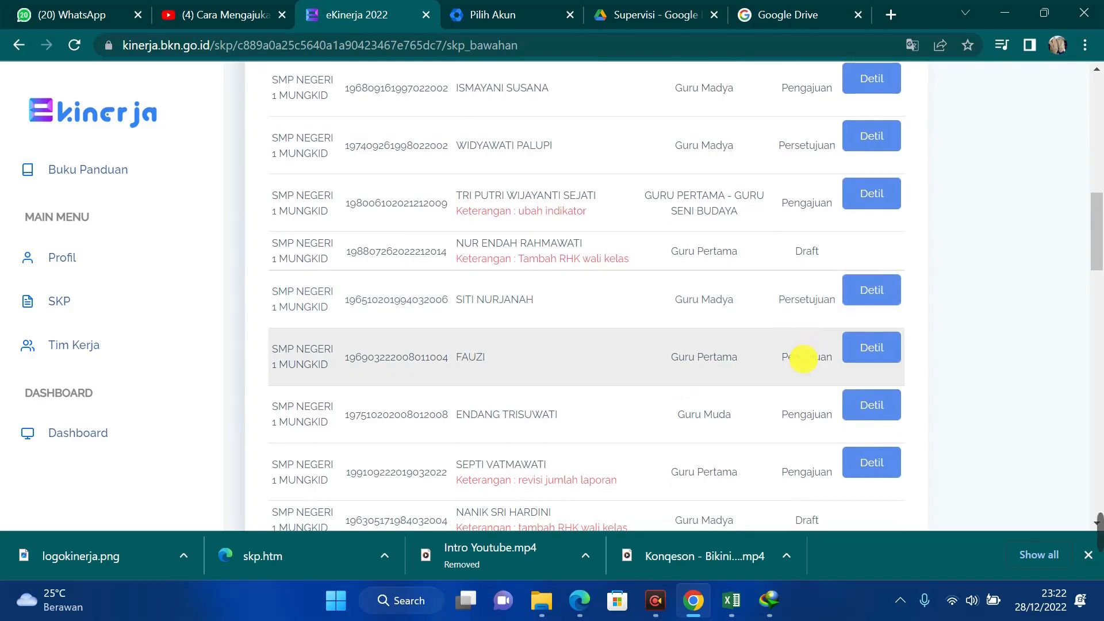
pyautogui.scroll(4, 790, 356)
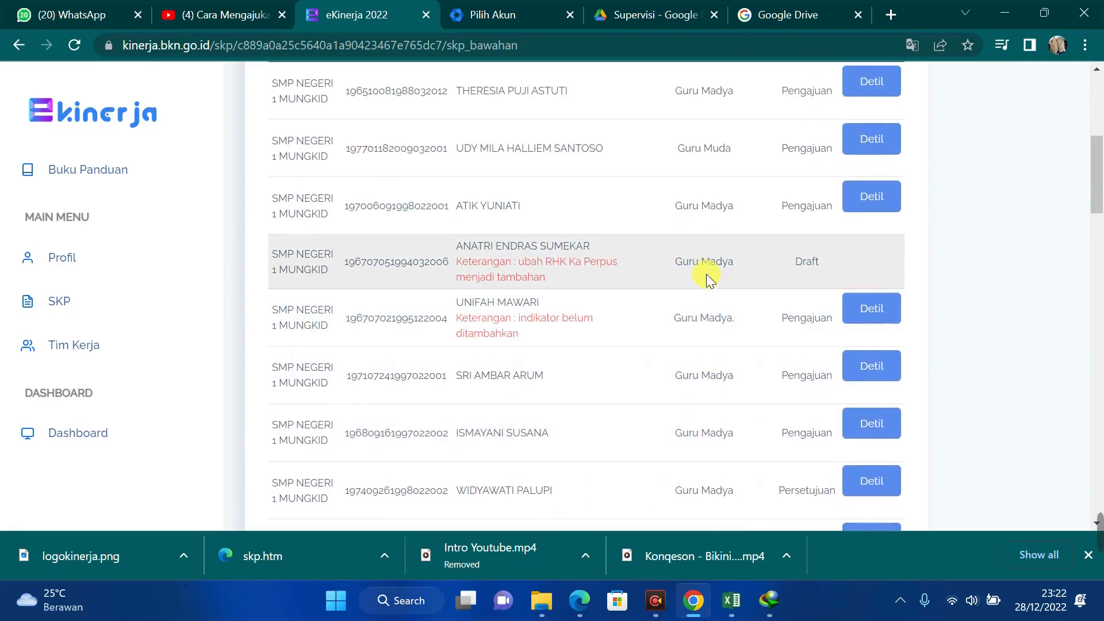
pyautogui.scroll(1, 708, 274)
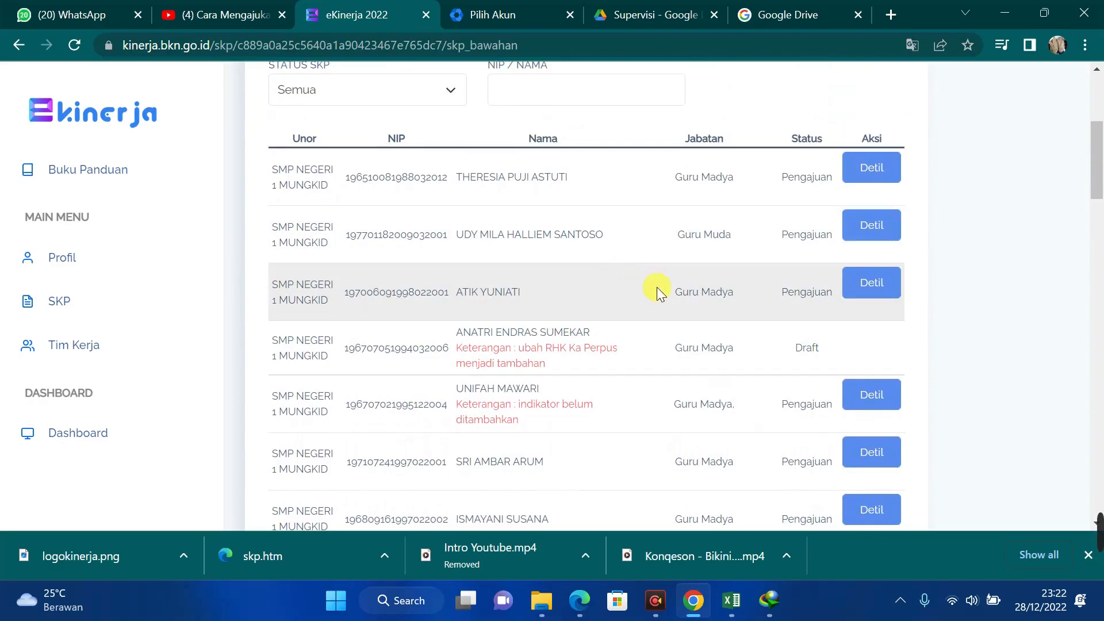
pyautogui.click(872, 285)
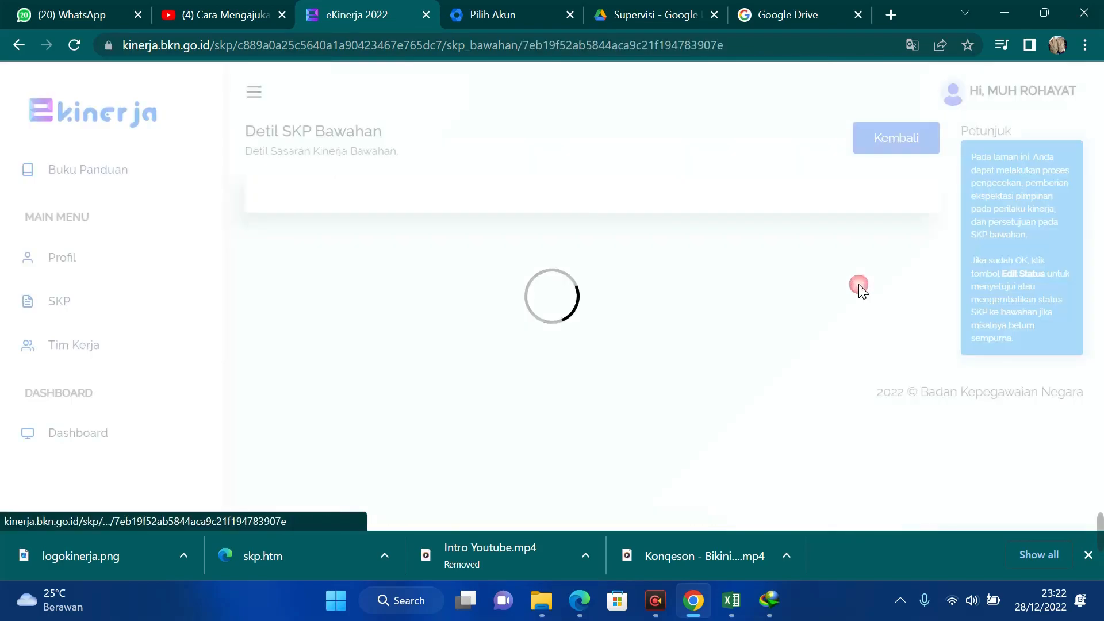
# Step: Review the subordinate's Hasil Kerja table, checking the main and additional work results with their indicators and annual targets
pyautogui.scroll(-10, 683, 274)
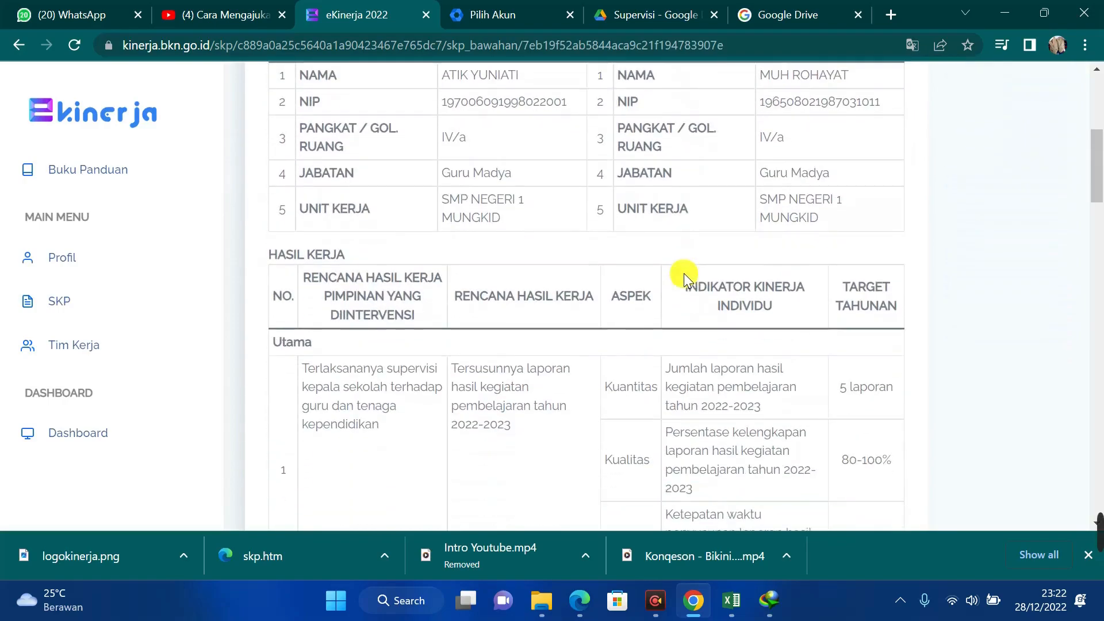
pyautogui.scroll(6, 768, 207)
pyautogui.scroll(-6, 741, 269)
pyautogui.moveTo(742, 269); pyautogui.dragTo(926, 251)
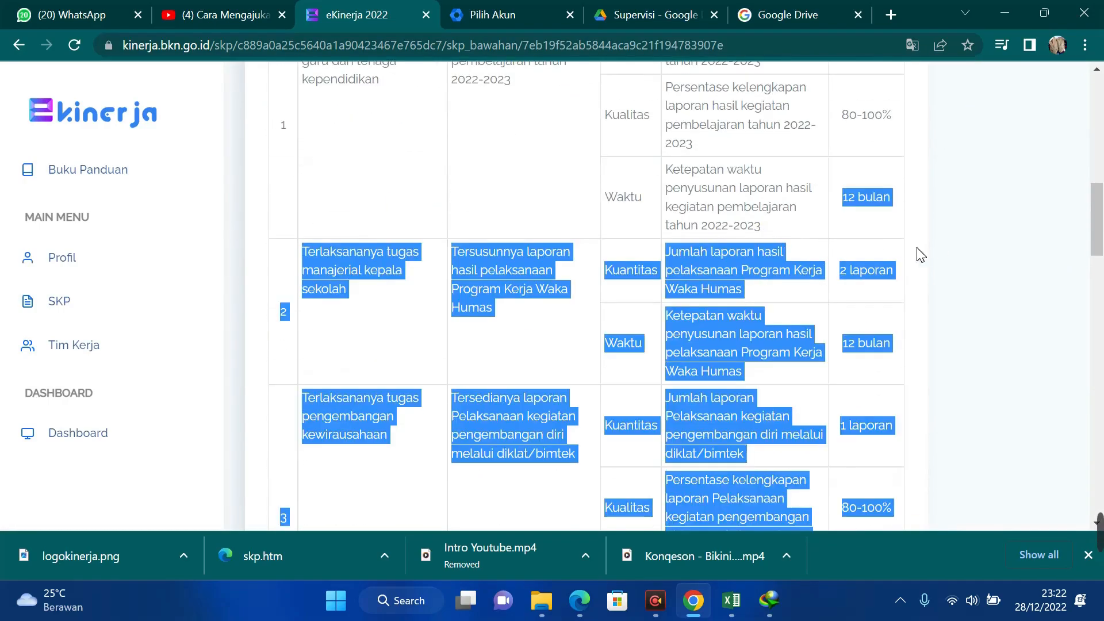
pyautogui.click(563, 210)
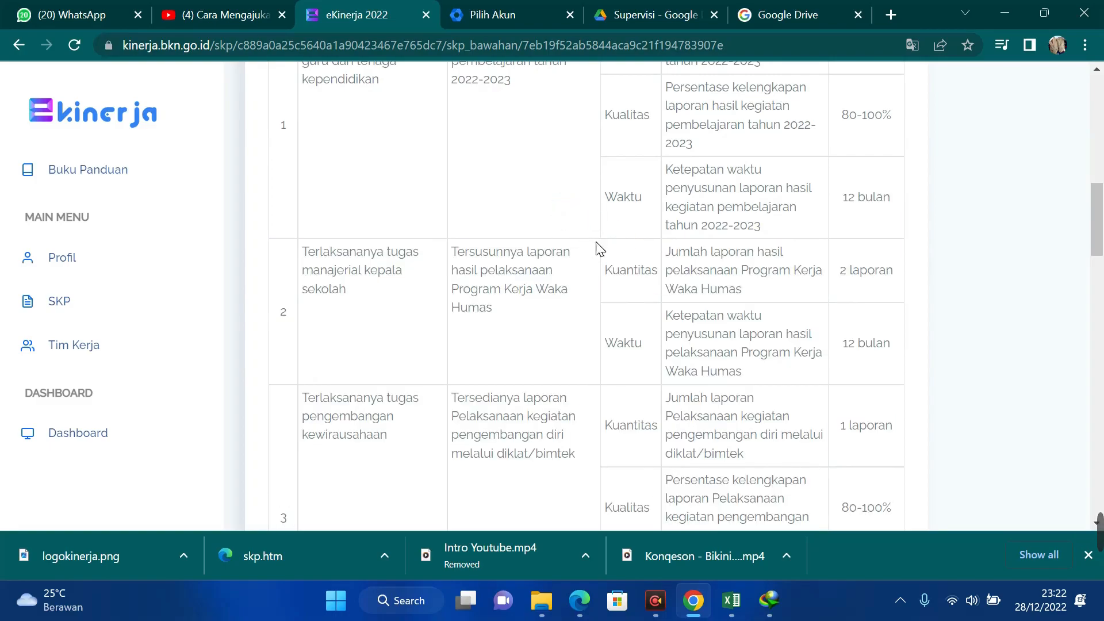
pyautogui.scroll(-8, 604, 247)
pyautogui.scroll(10, 683, 283)
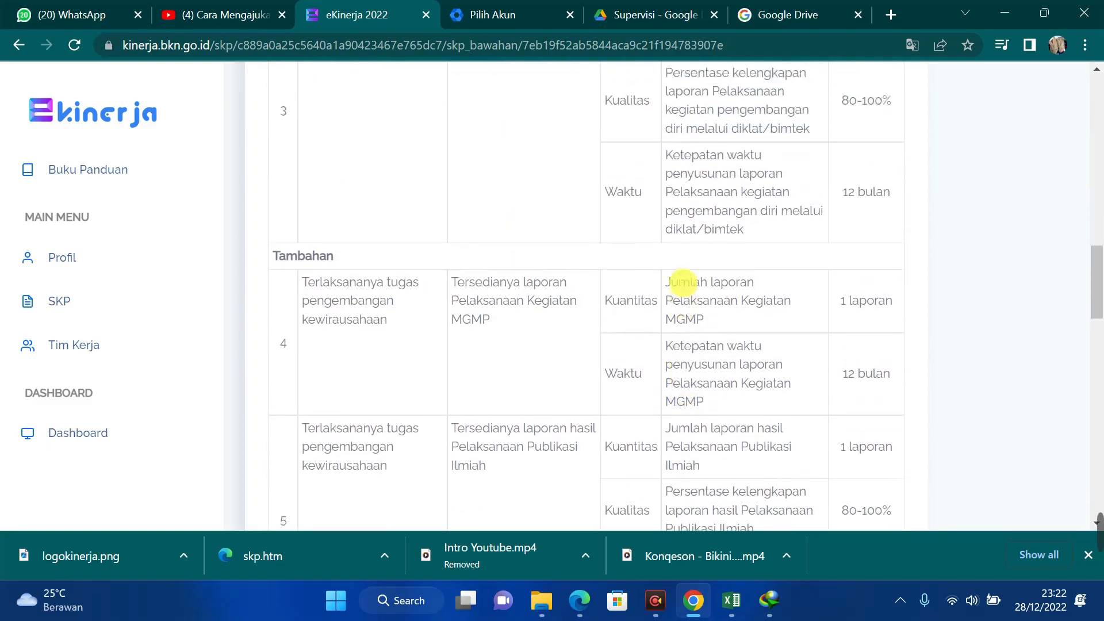
pyautogui.scroll(-10, 683, 283)
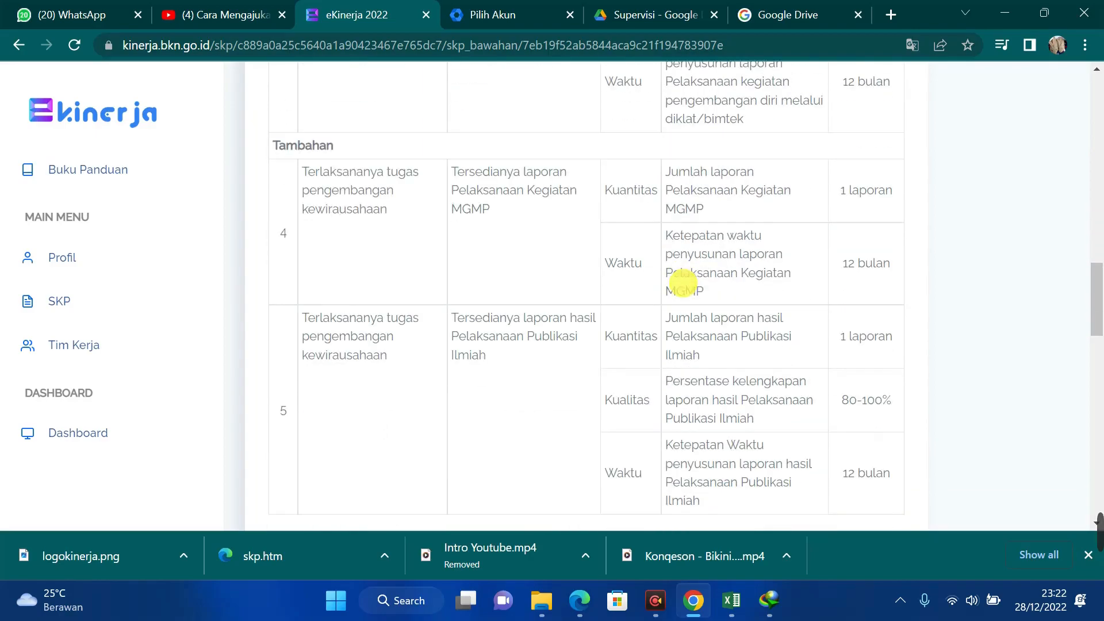
pyautogui.scroll(10, 683, 282)
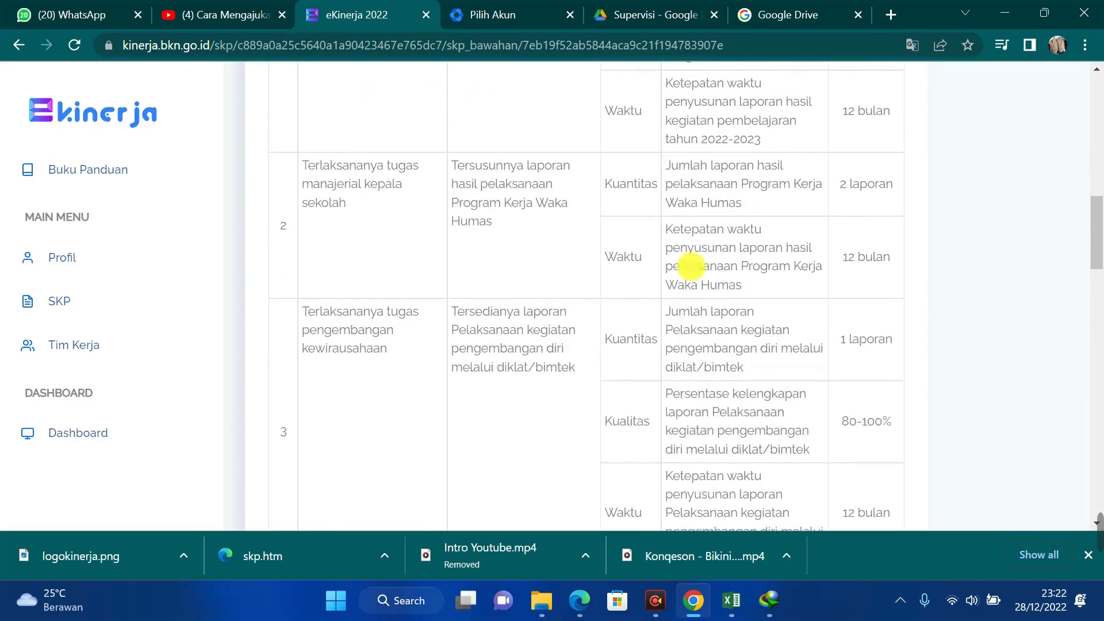
pyautogui.click(700, 260)
pyautogui.scroll(-4, 663, 288)
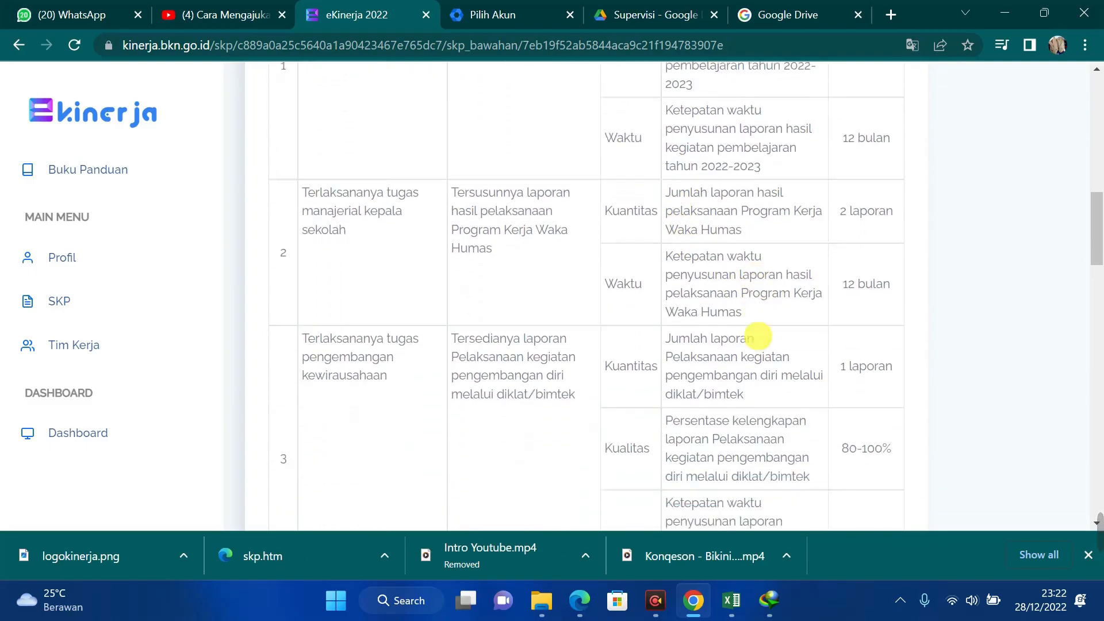
pyautogui.scroll(-10, 758, 340)
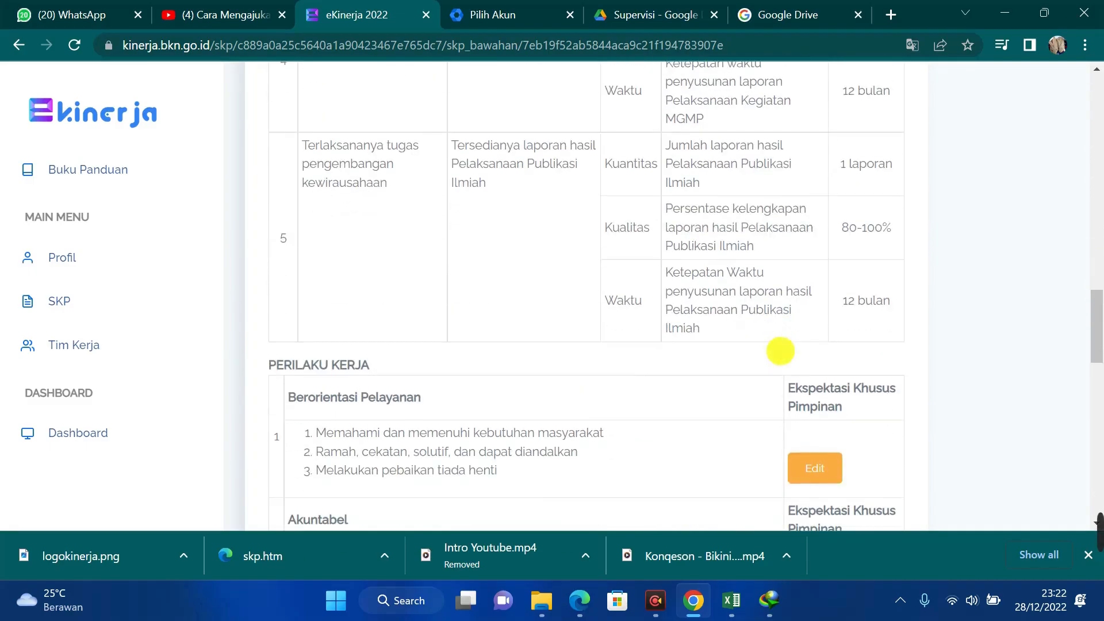
# Step: Set the Ekspektasi Khusus Pimpinan for Berorientasi Pelayanan under Perilaku Kerja to "Peningkatan pelayanan terhadap orangtua dan masyarakat"
pyautogui.scroll(-3, 780, 351)
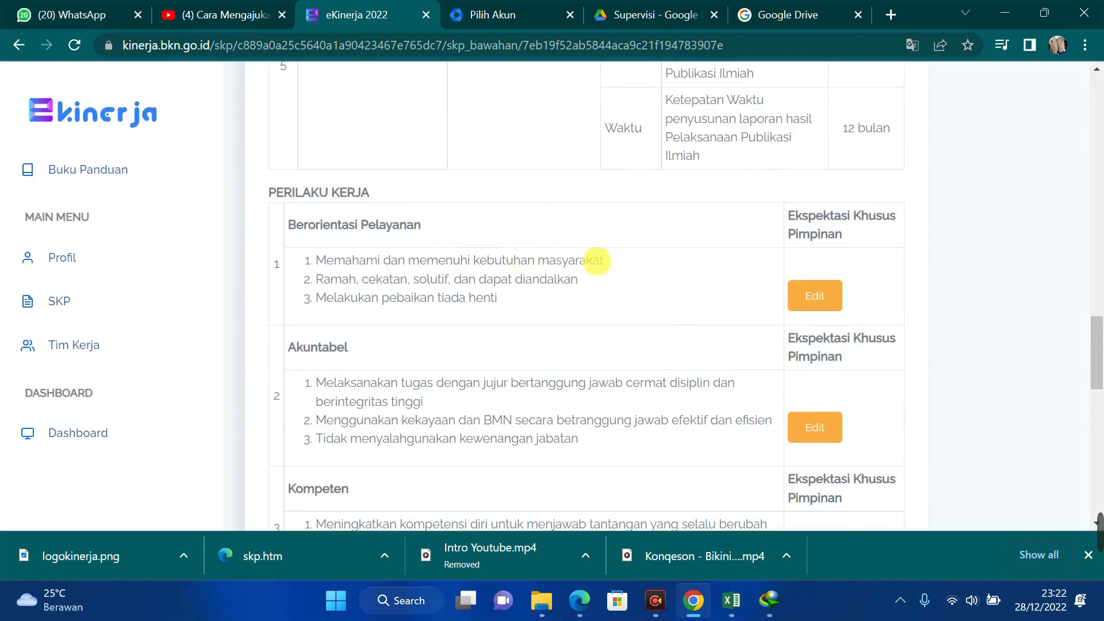
pyautogui.scroll(-1, 598, 259)
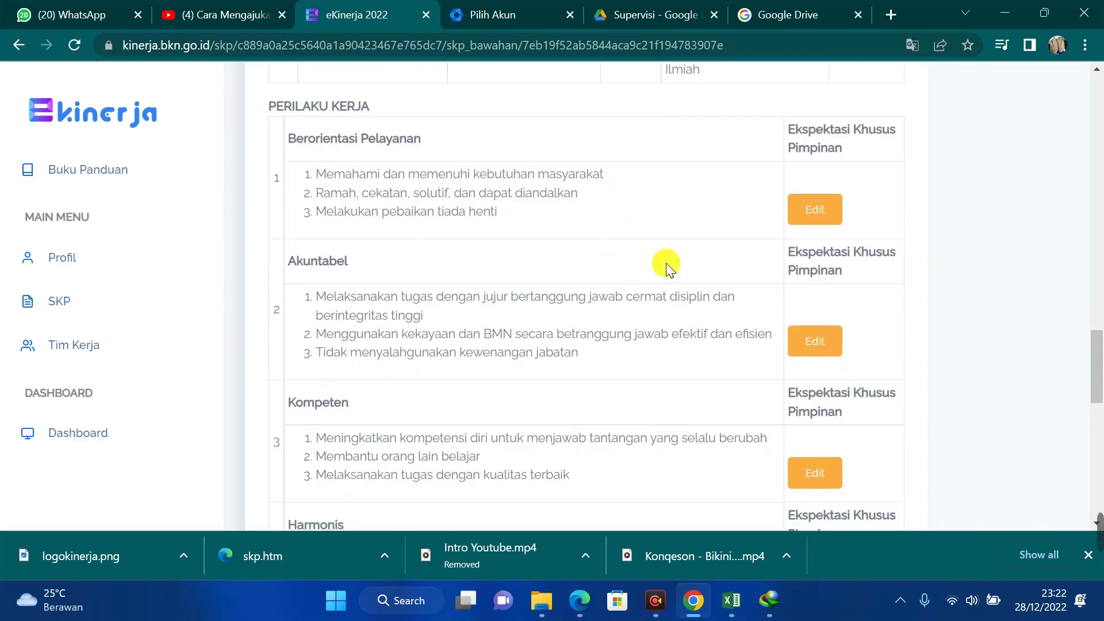
pyautogui.scroll(1, 669, 273)
pyautogui.scroll(-2, 674, 278)
pyautogui.scroll(3, 679, 276)
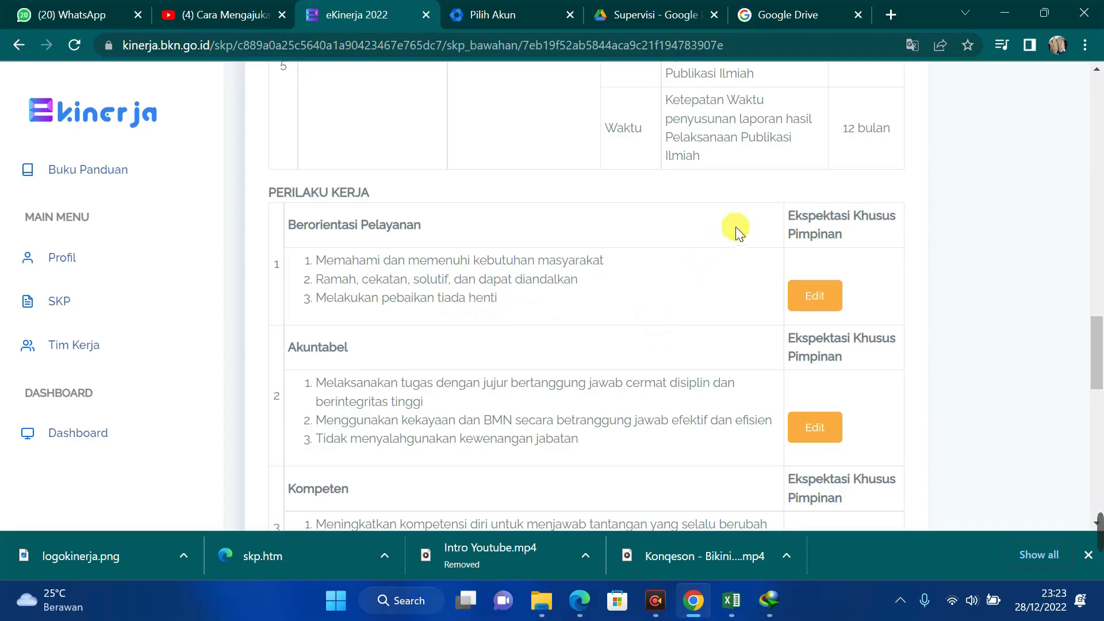
pyautogui.click(826, 298)
pyautogui.click(457, 180)
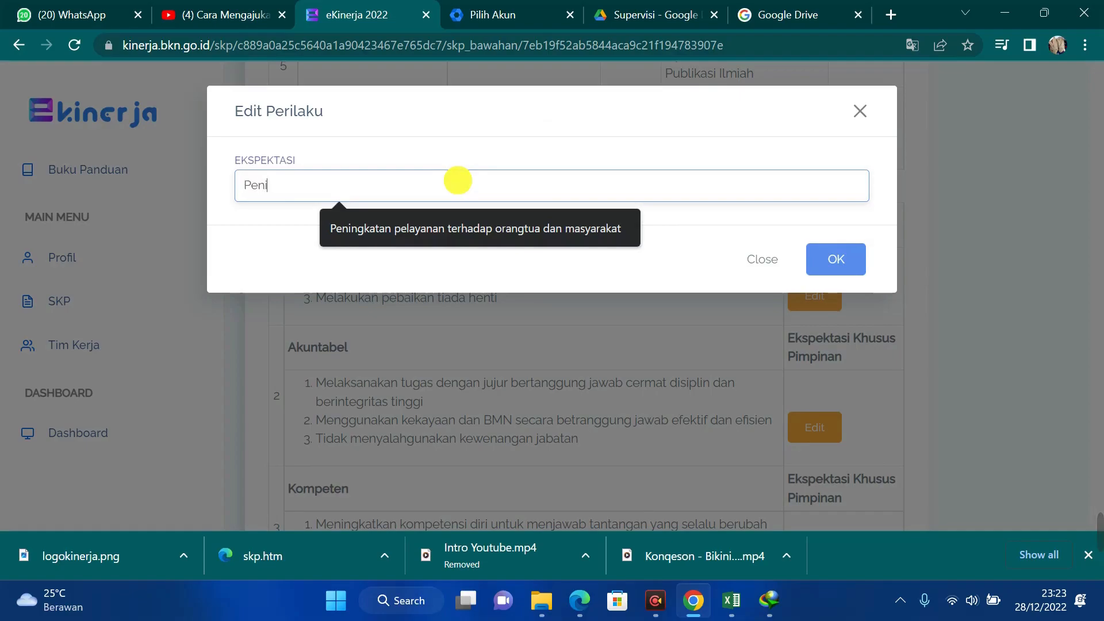
pyautogui.click(482, 224)
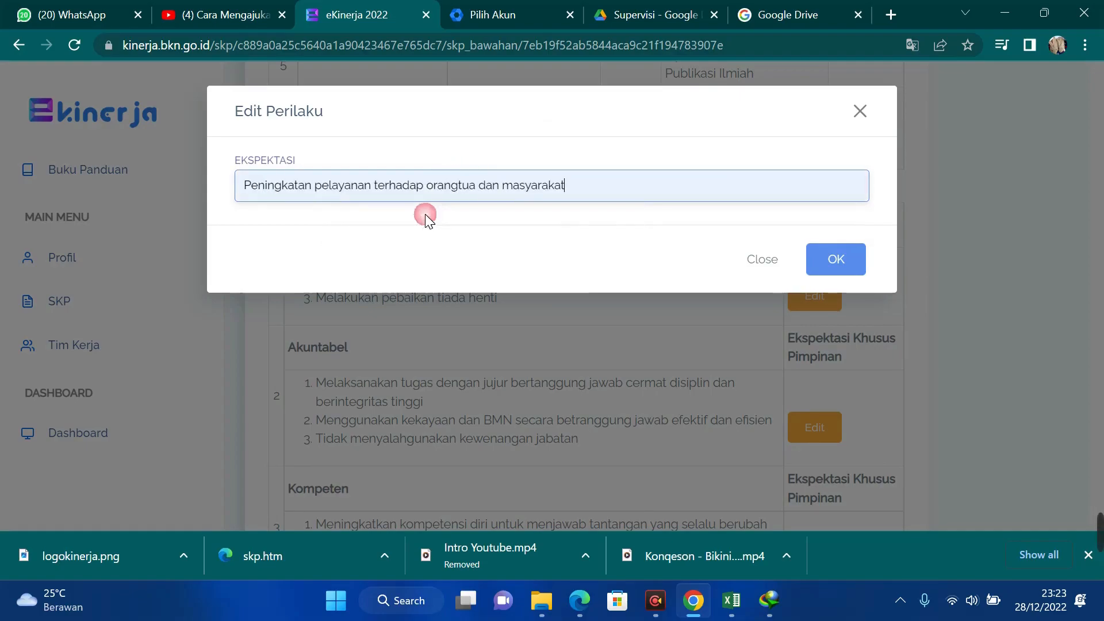
pyautogui.click(586, 187)
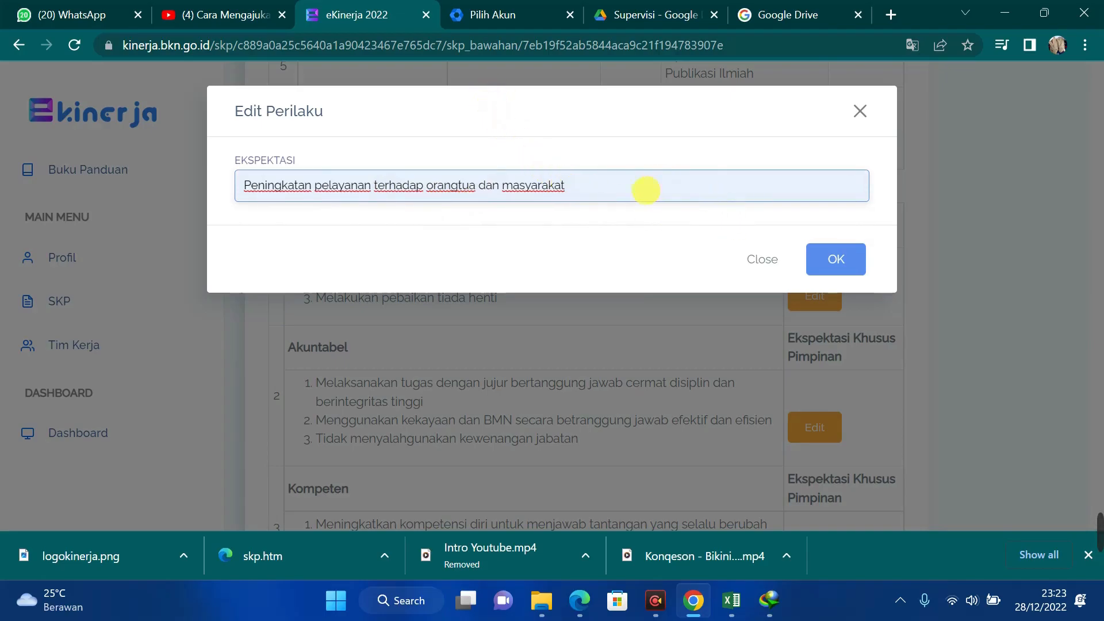
pyautogui.click(837, 263)
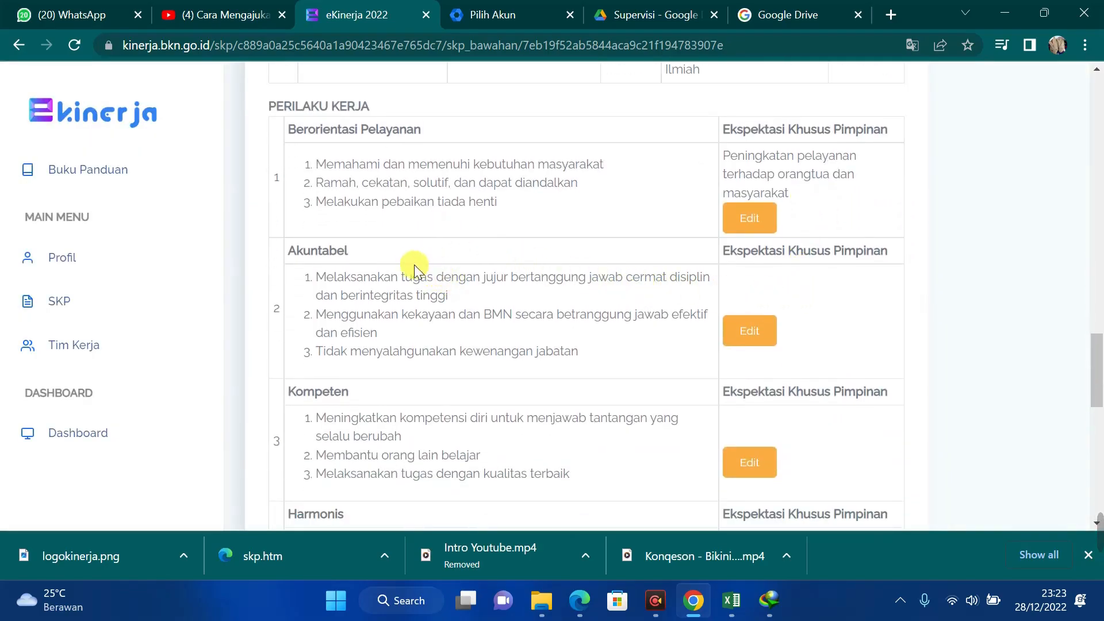
# Step: Review the Perilaku Kerja items from Akuntabel to Kolaboratif and the Lampiran section of the subordinate's SKP
pyautogui.scroll(-3, 403, 267)
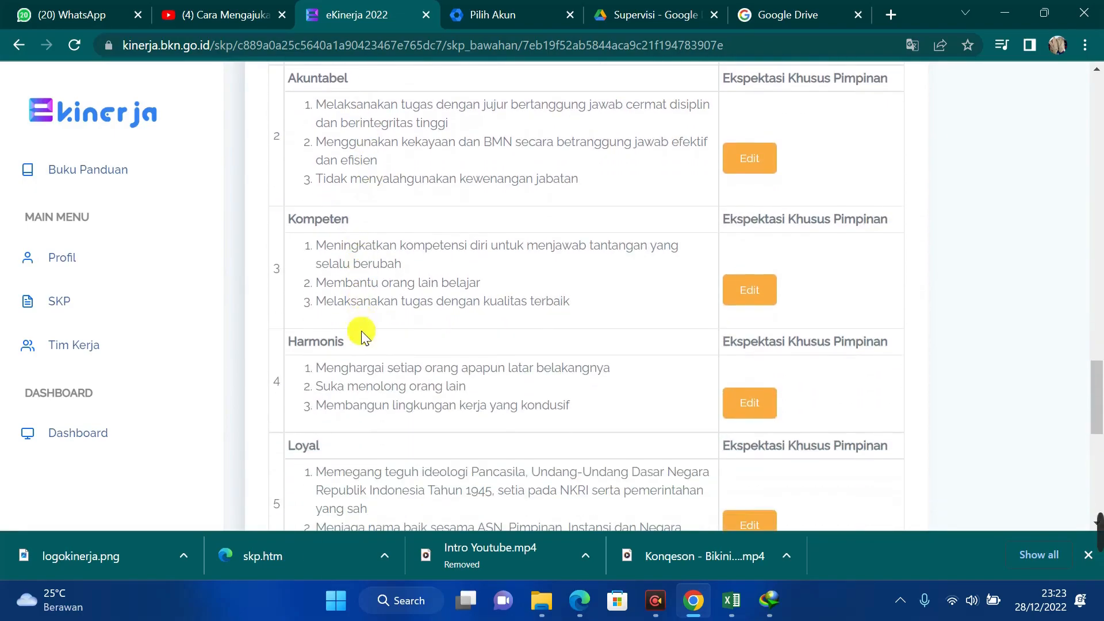
pyautogui.scroll(3, 363, 331)
pyautogui.scroll(2, 401, 275)
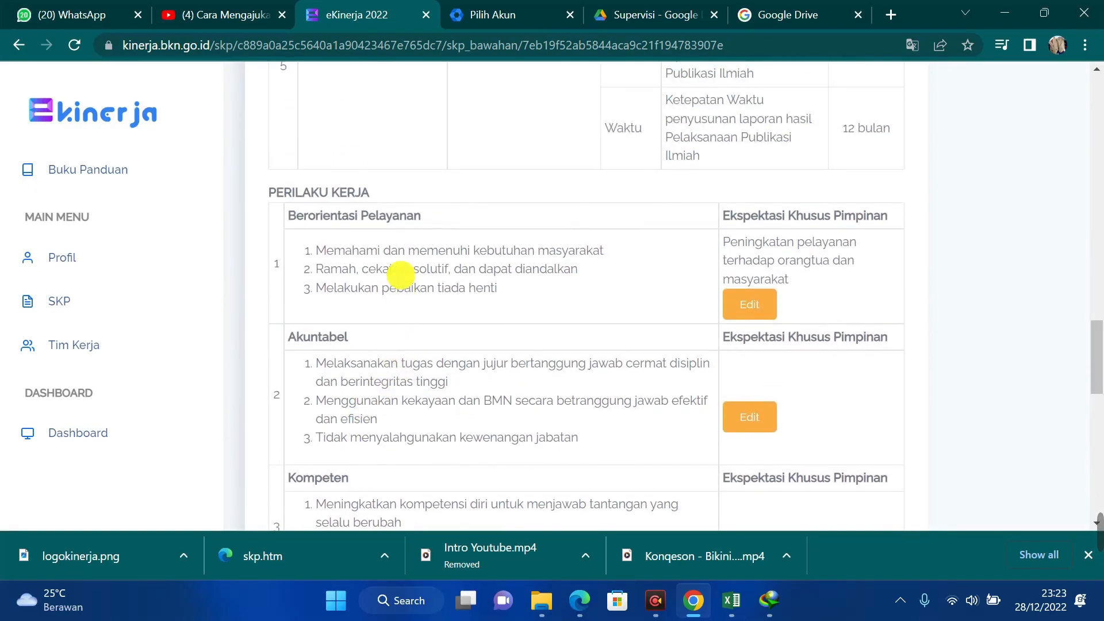
pyautogui.scroll(-2, 400, 276)
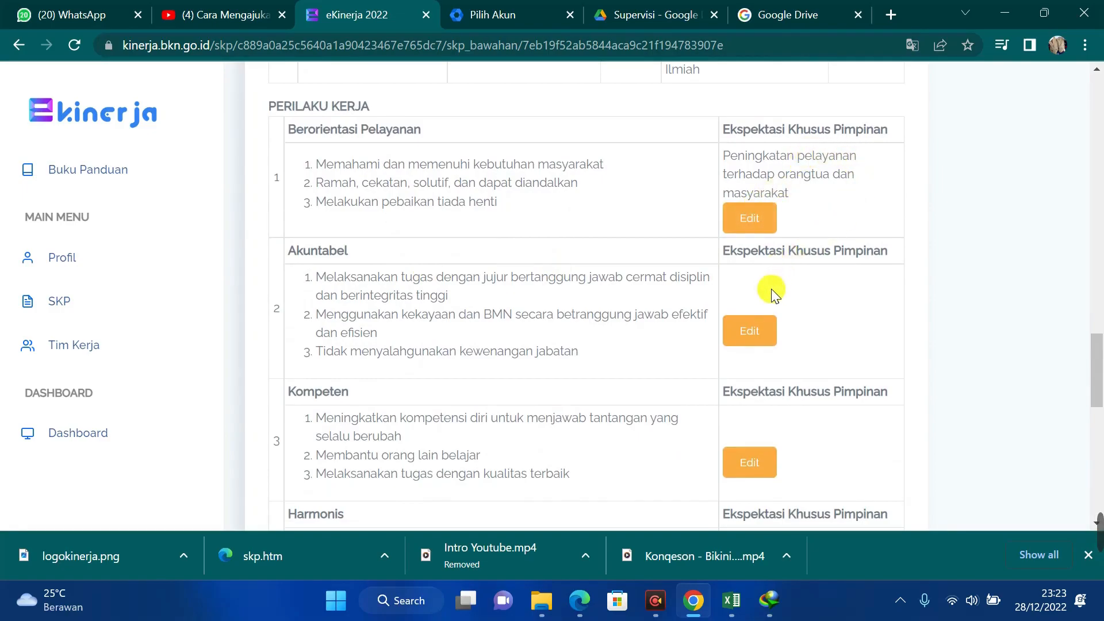
pyautogui.scroll(-15, 773, 292)
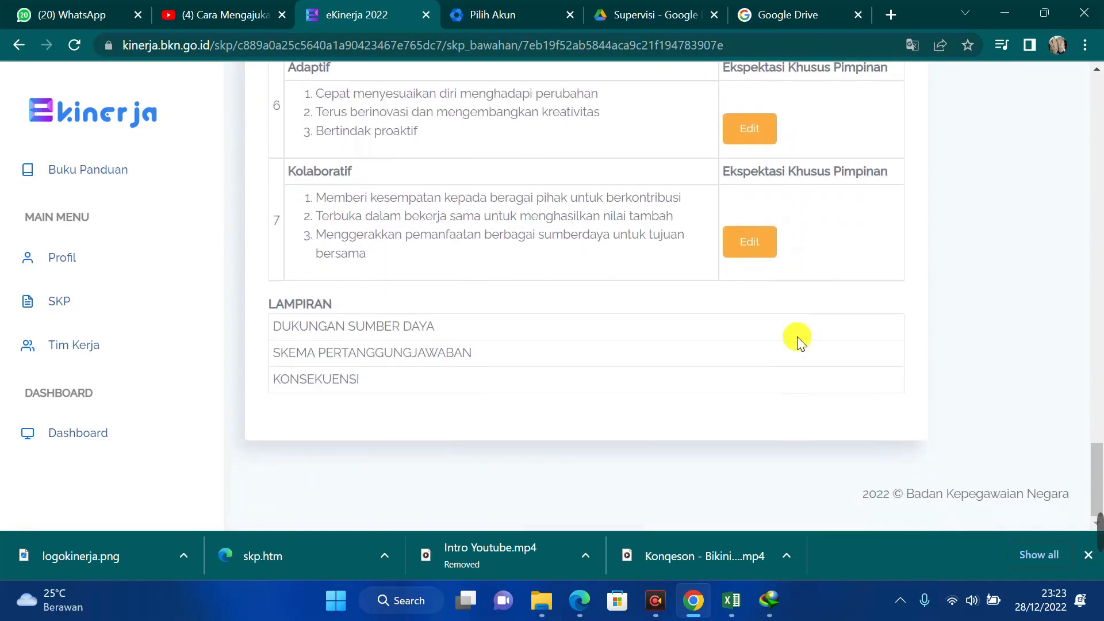
pyautogui.scroll(15, 798, 341)
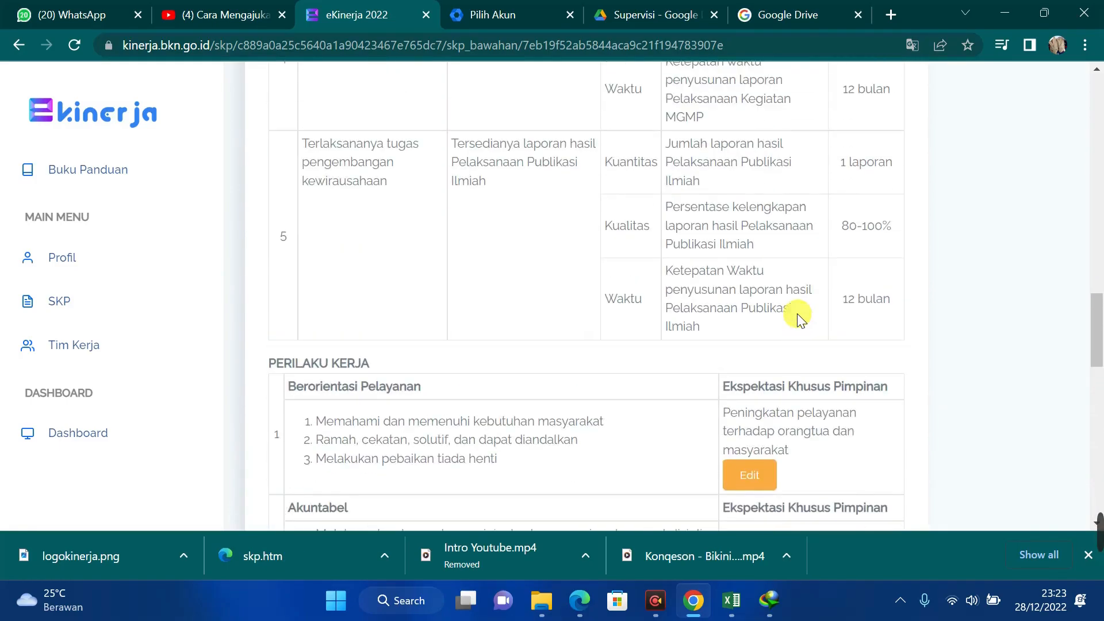
# Step: Change the subordinate's SKP status to Persetujuan and confirm the change
pyautogui.scroll(15, 798, 315)
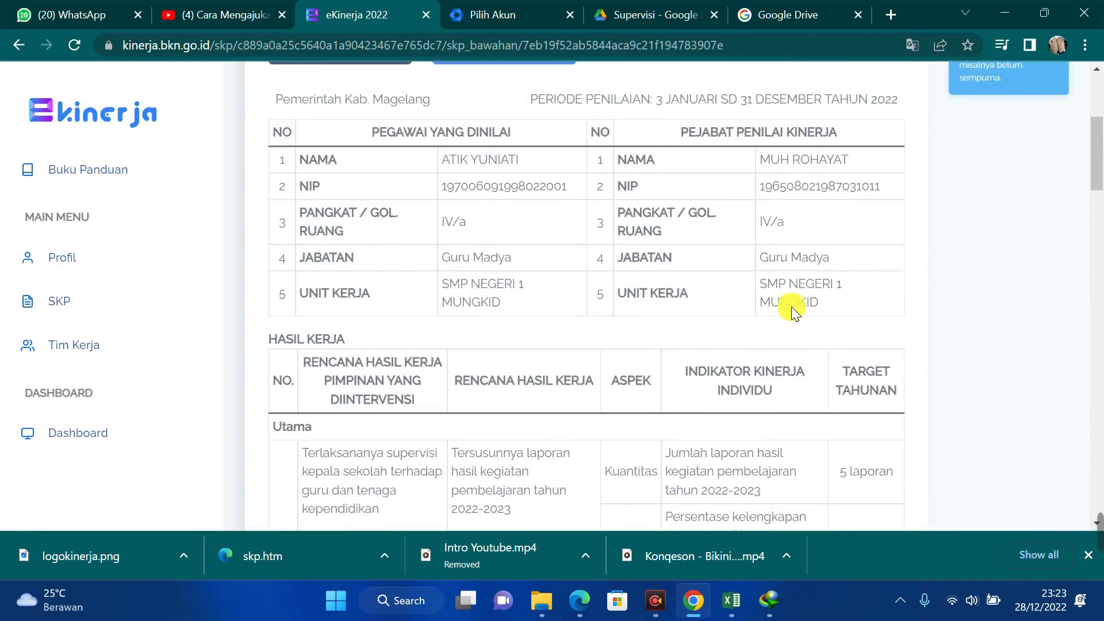
pyautogui.scroll(5, 791, 312)
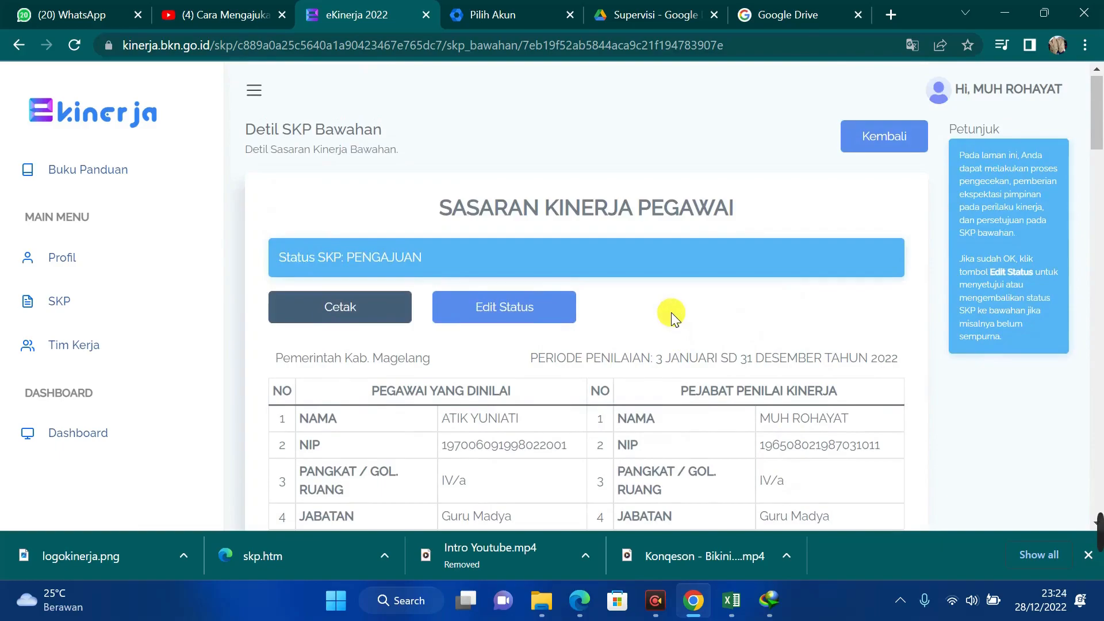
pyautogui.scroll(-1, 672, 315)
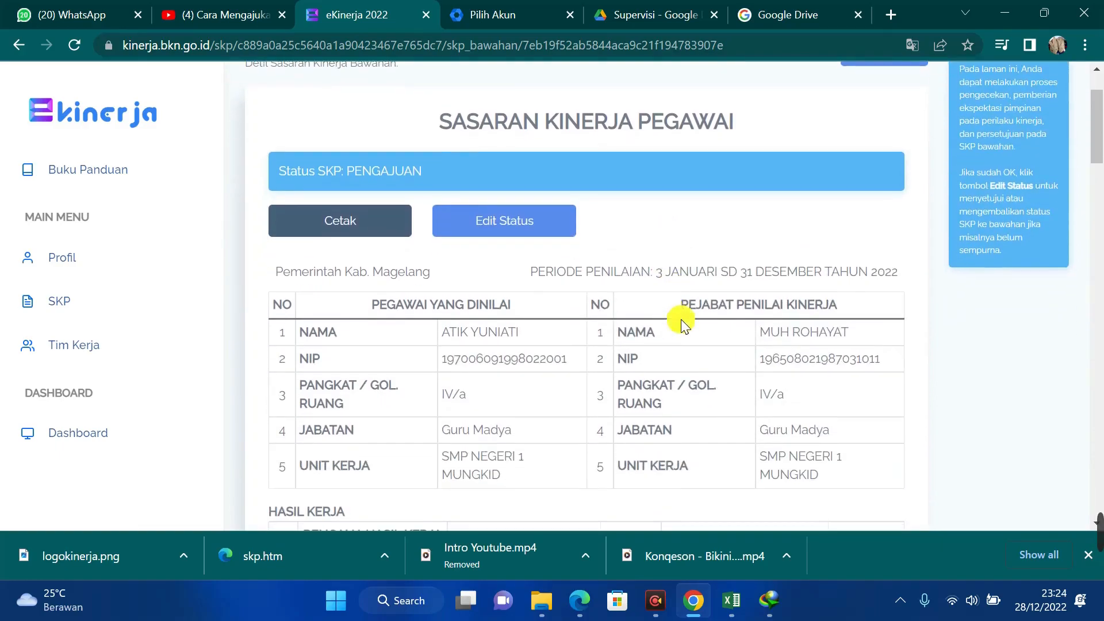
pyautogui.click(513, 228)
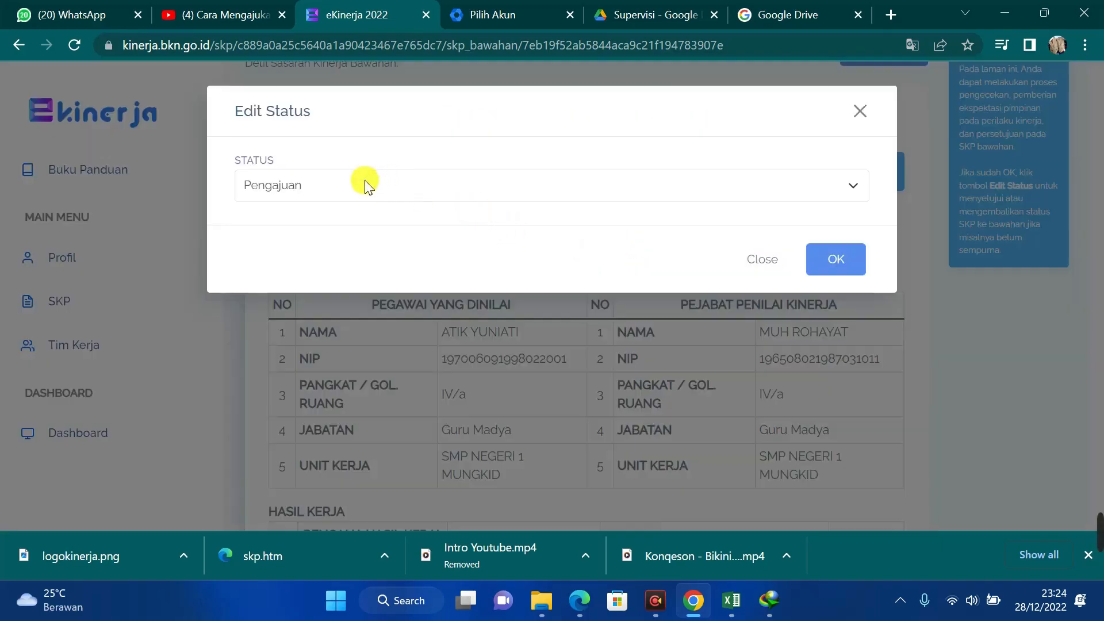
pyautogui.click(289, 198)
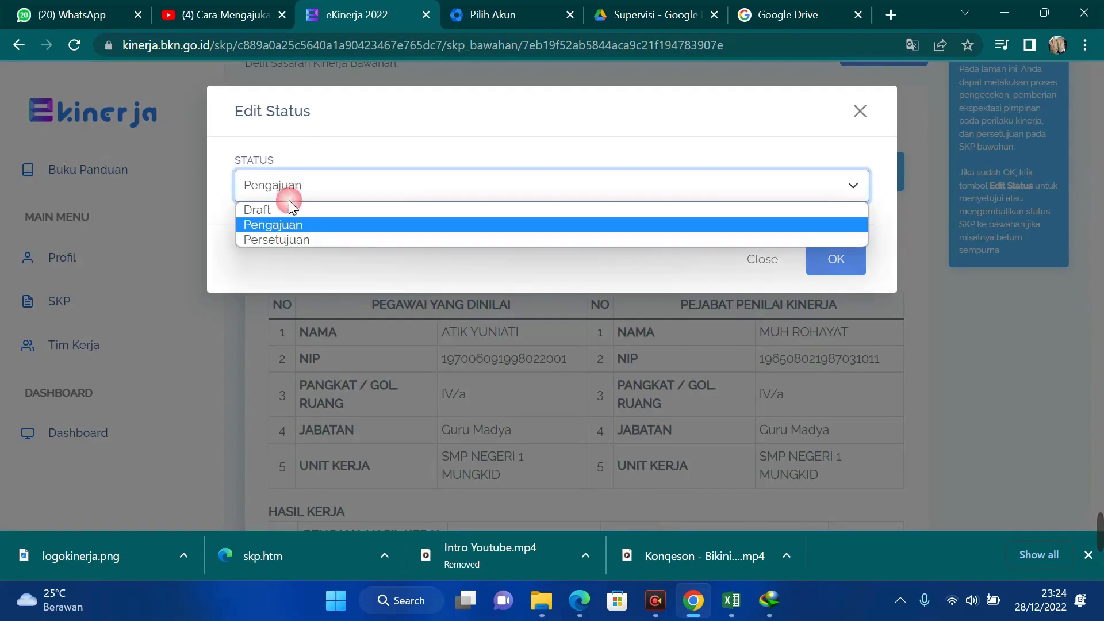
pyautogui.click(300, 241)
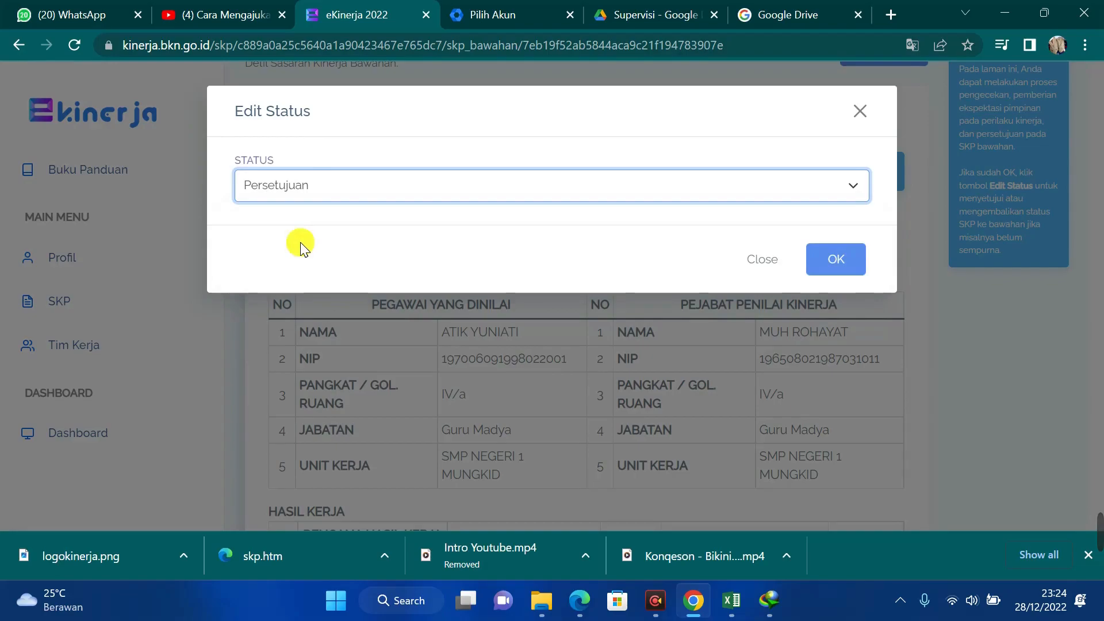
pyautogui.click(863, 260)
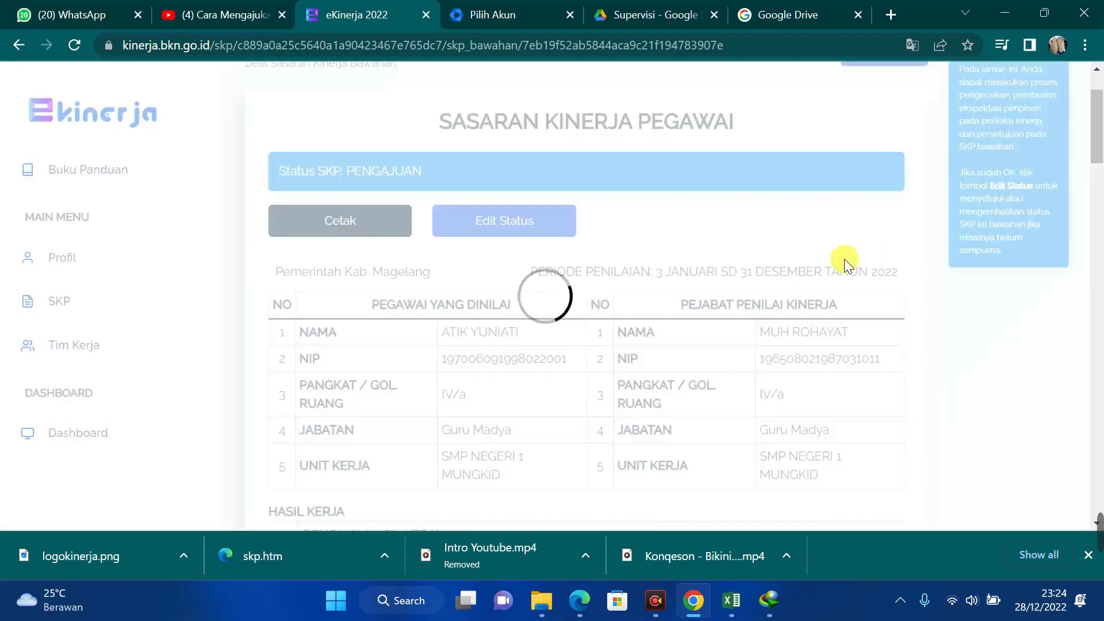
pyautogui.scroll(-2, 701, 221)
pyautogui.scroll(-2, 699, 222)
pyautogui.scroll(3, 697, 222)
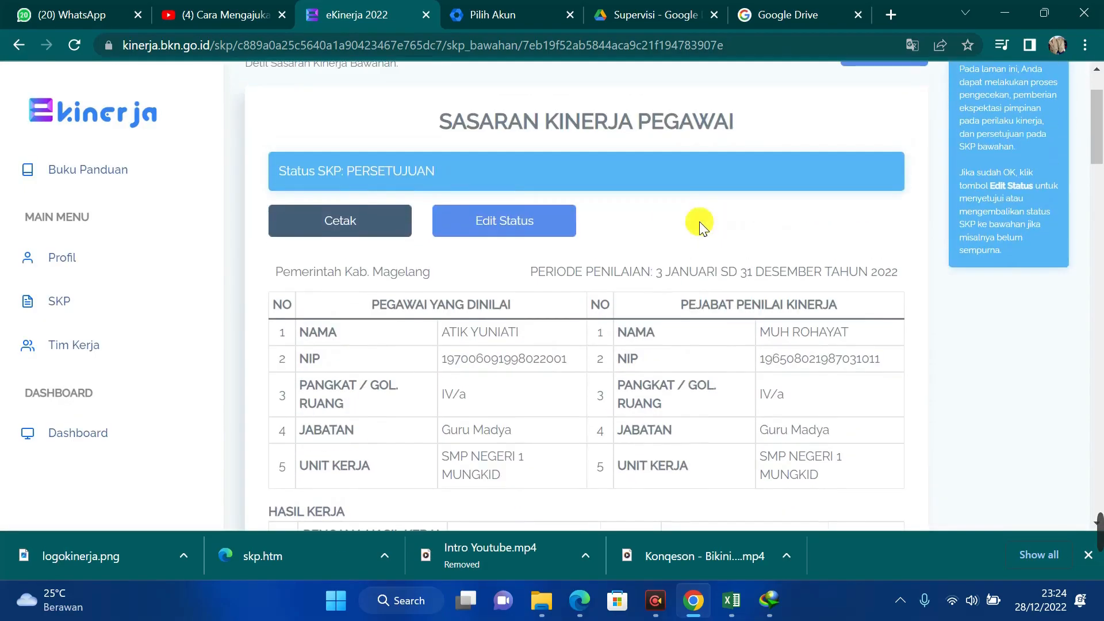
# Step: Check the Hasil Kerja table and the Status SKP line on the subordinate's SKP detail page
pyautogui.scroll(-10, 632, 224)
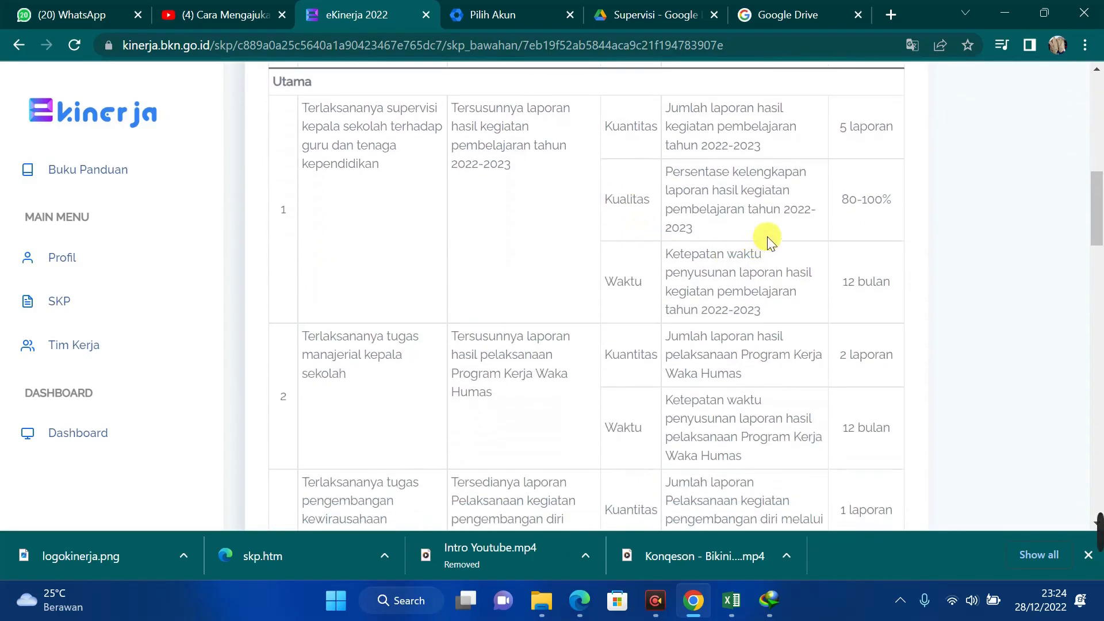
pyautogui.scroll(2, 771, 230)
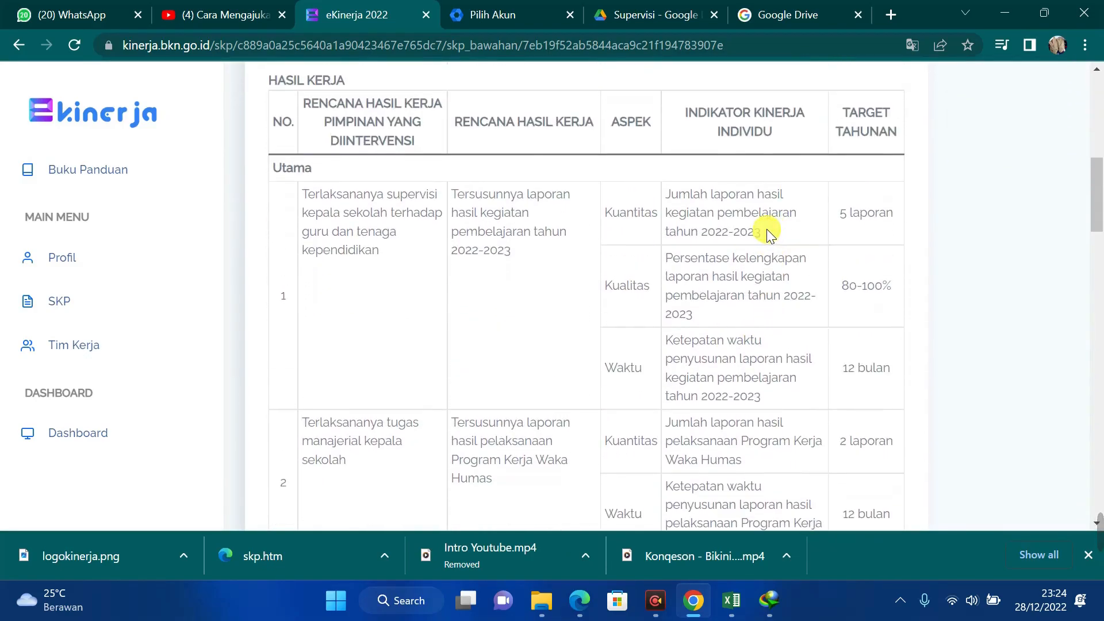
pyautogui.scroll(8, 541, 241)
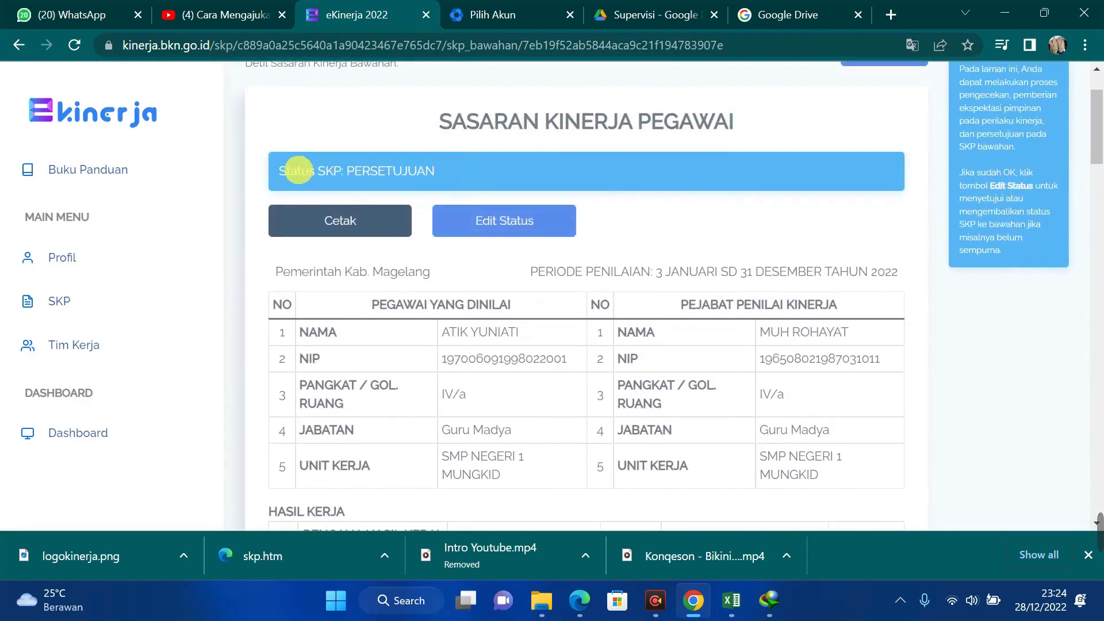
pyautogui.moveTo(280, 171); pyautogui.dragTo(443, 172)
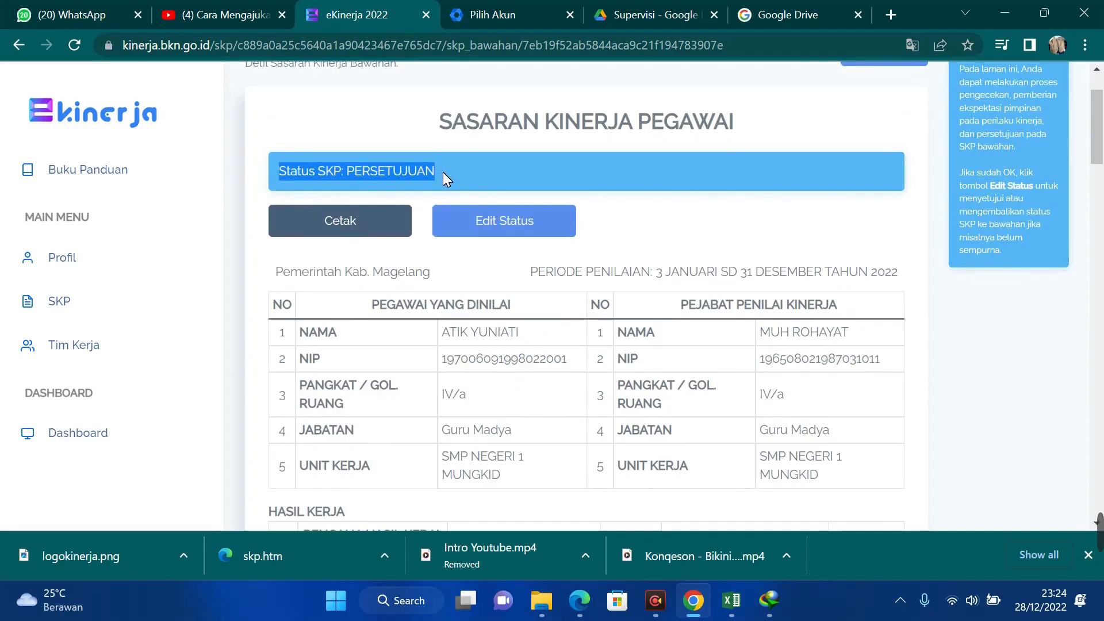
pyautogui.click(443, 168)
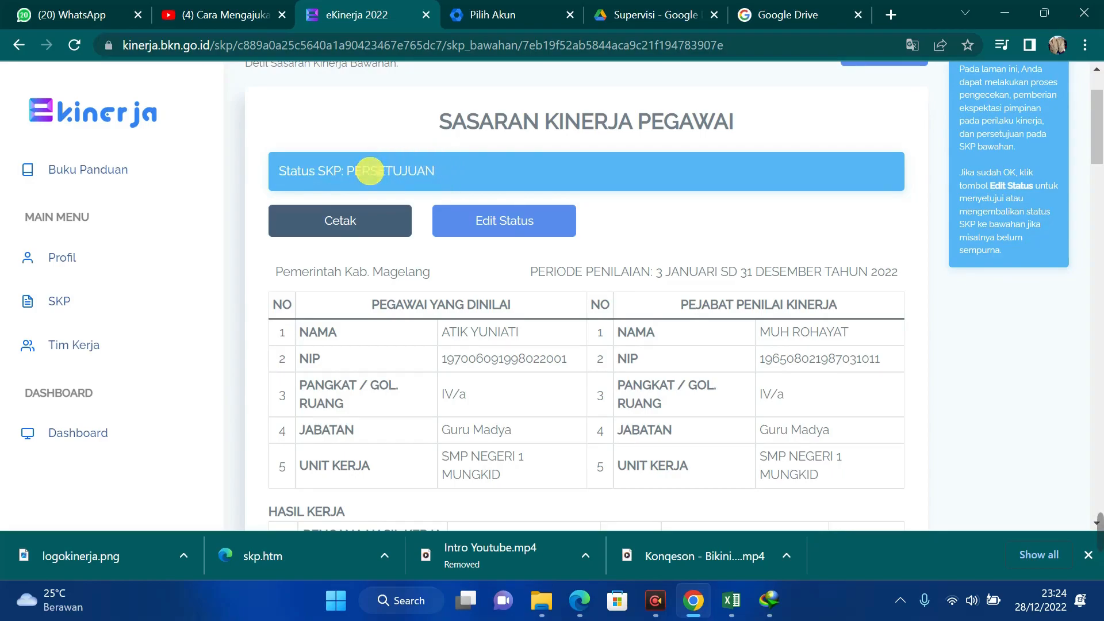
pyautogui.moveTo(278, 172); pyautogui.dragTo(325, 173)
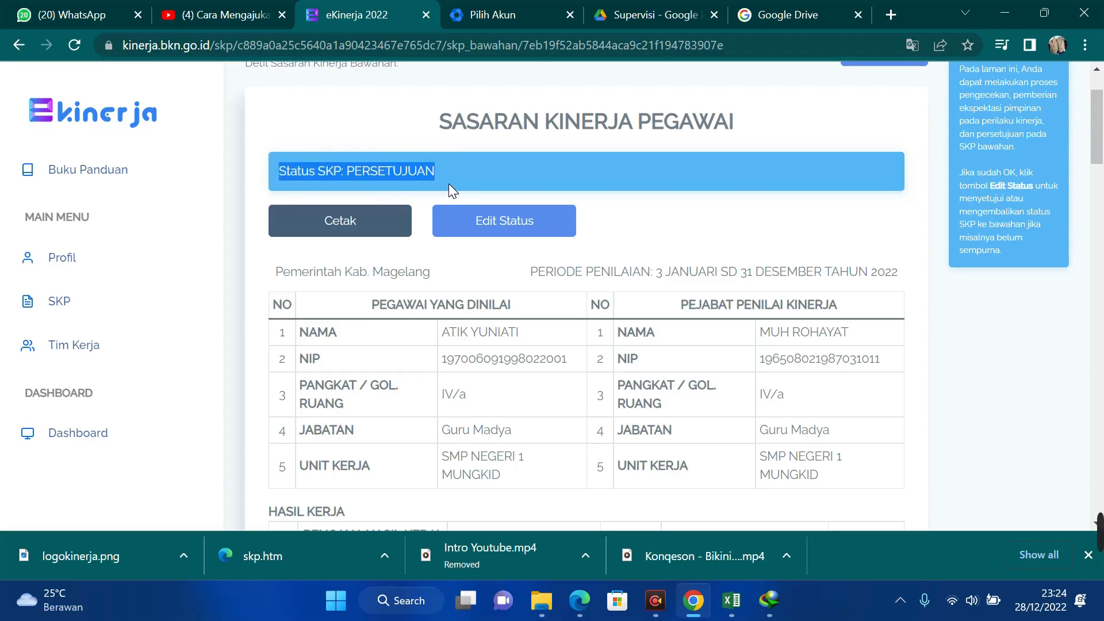
pyautogui.click(491, 163)
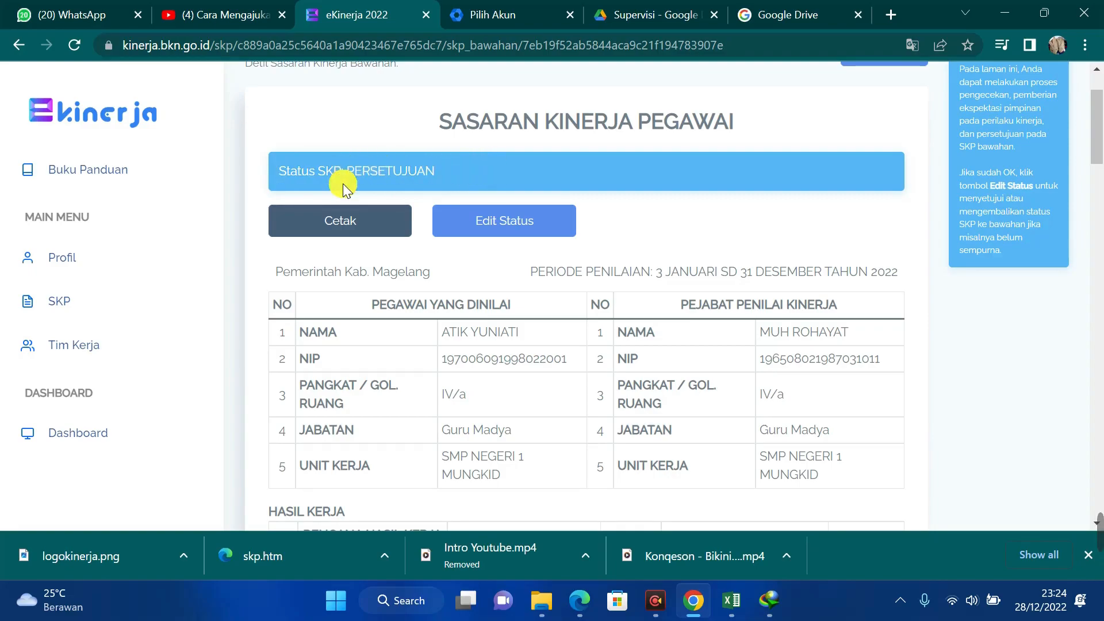
pyautogui.moveTo(273, 173); pyautogui.dragTo(408, 171)
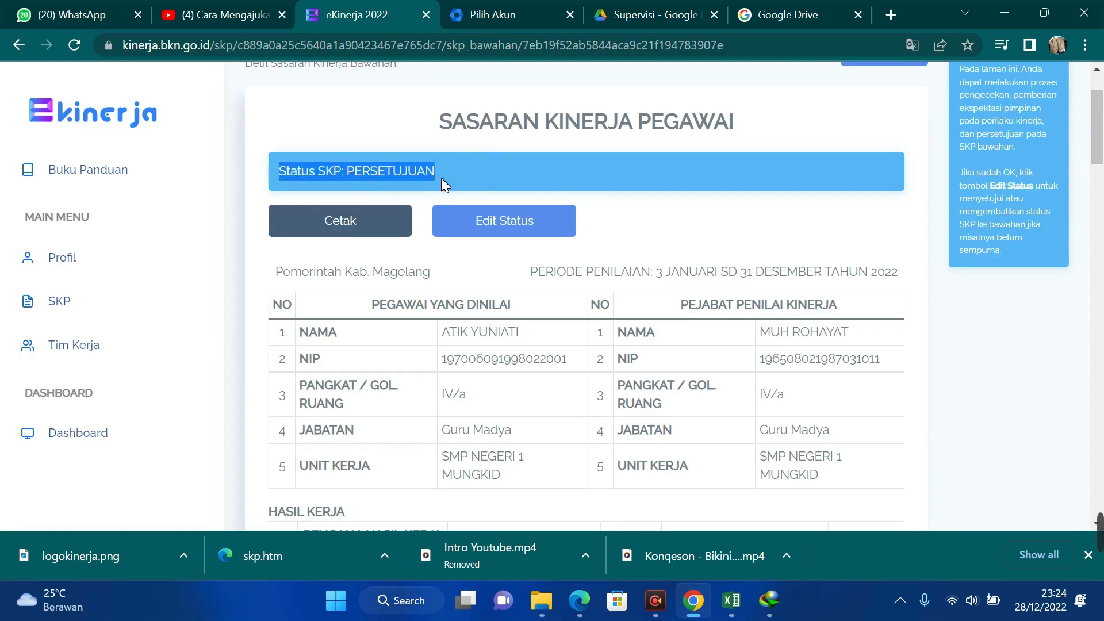
pyautogui.click(474, 164)
pyautogui.scroll(2, 493, 157)
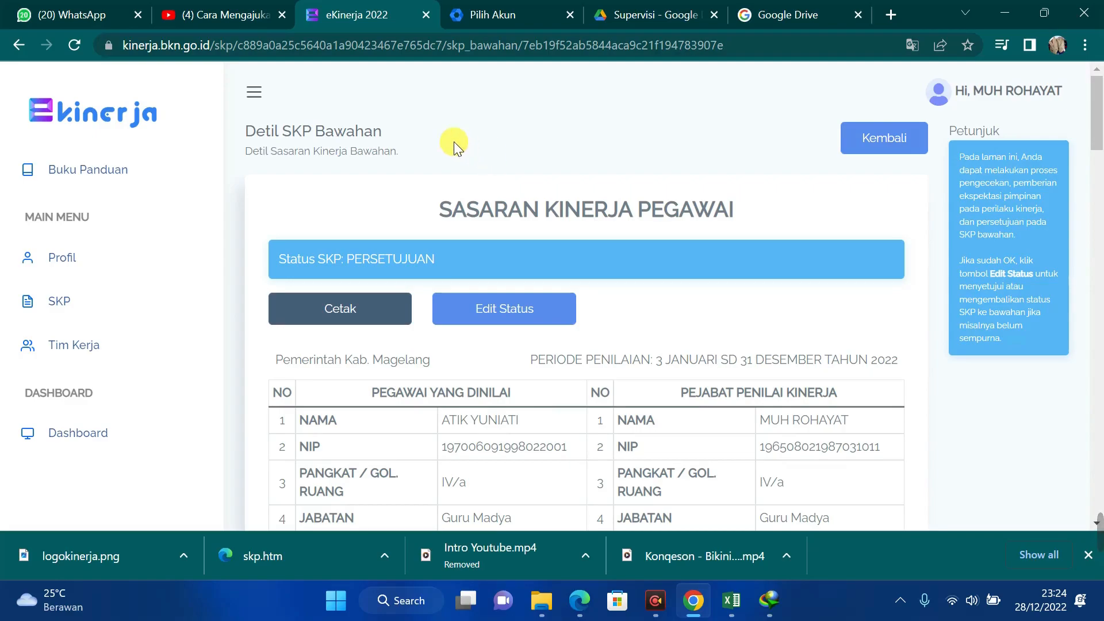
# Step: Open the Penilaian of the SMP NEGERI 1 MUNGKID SKP and show its Pemantauan dan Evaluasi section
pyautogui.click(71, 307)
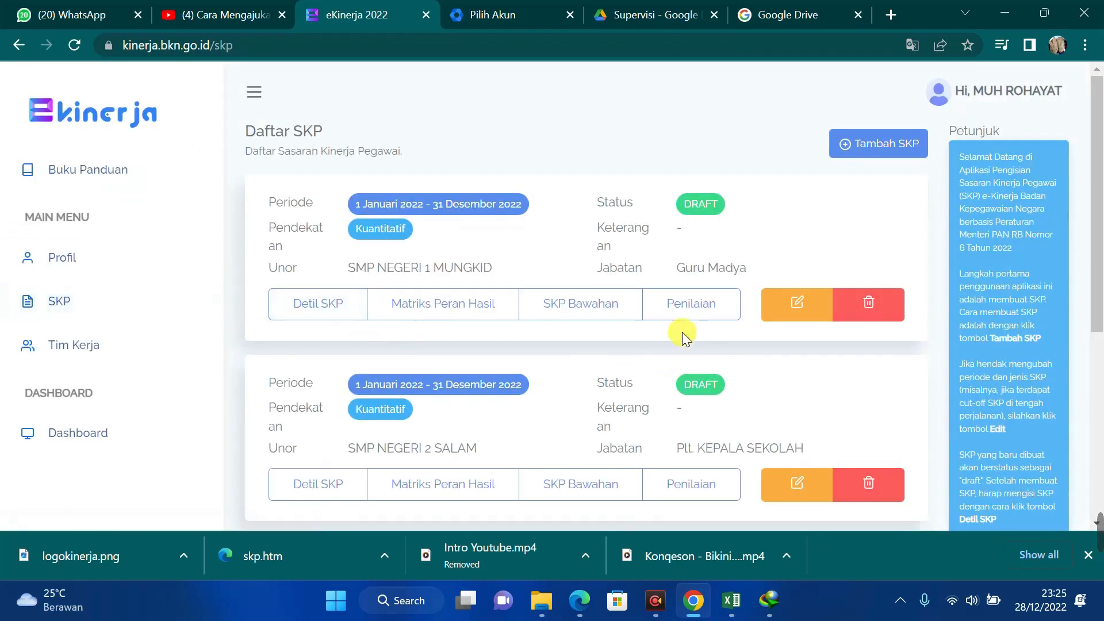
pyautogui.click(686, 306)
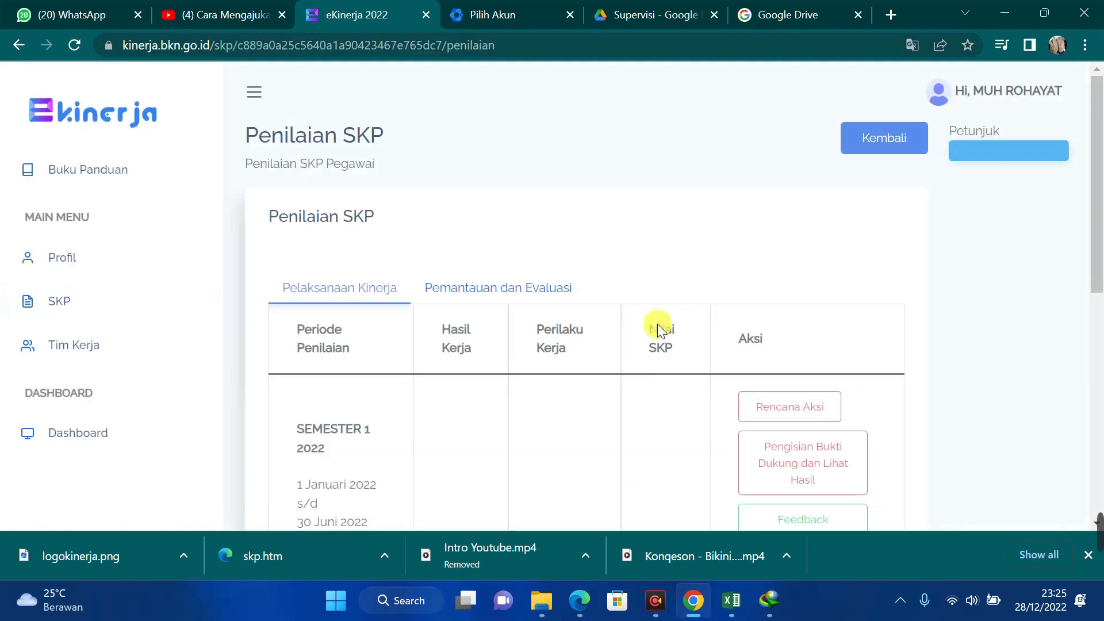
pyautogui.scroll(-2, 656, 328)
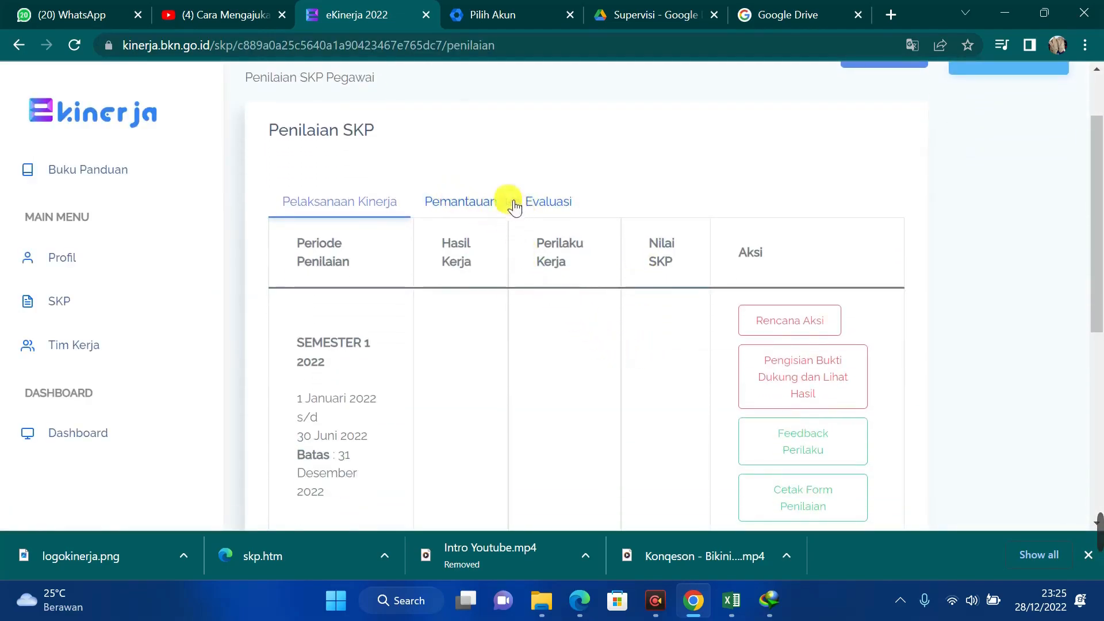
pyautogui.click(473, 205)
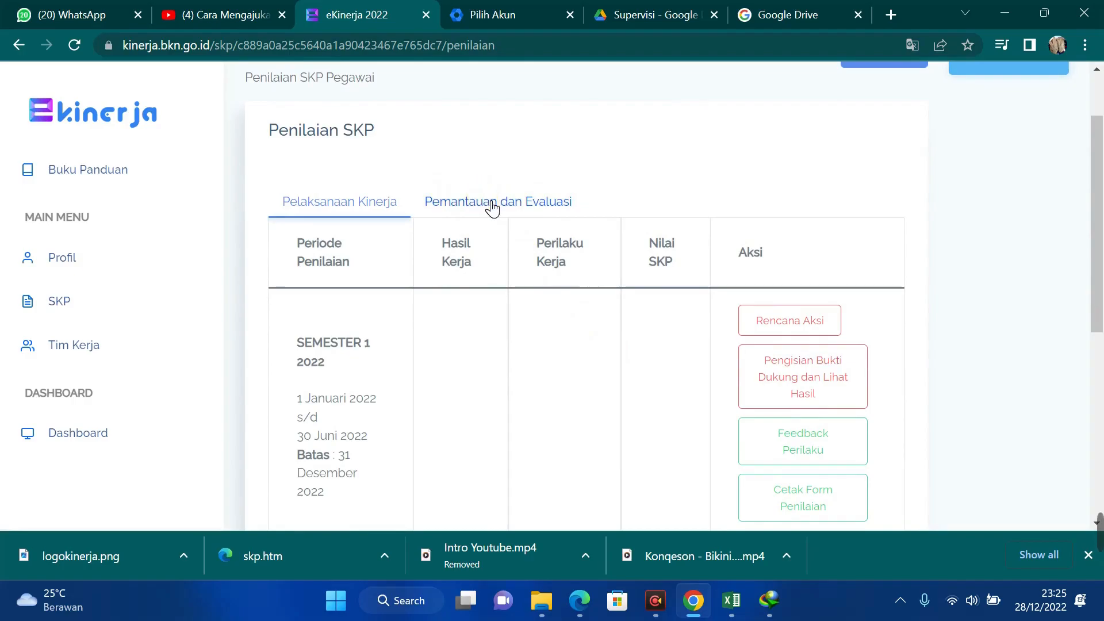
pyautogui.scroll(-3, 736, 266)
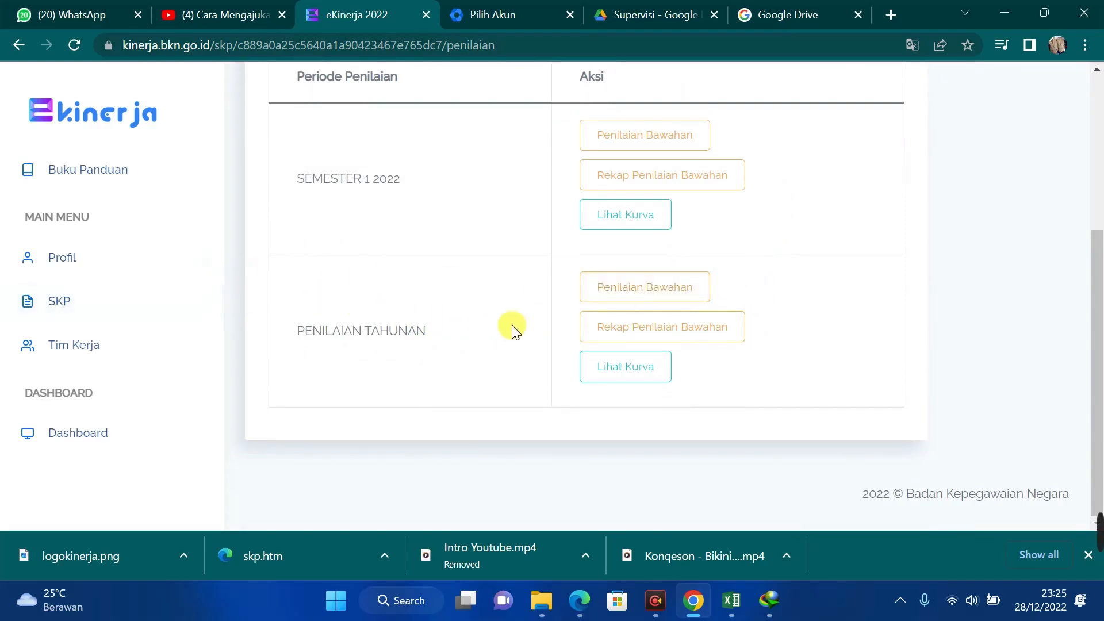
# Step: Open Penilaian Bawahan for PENILAIAN TAHUNAN and select the second listed subordinate with status Persetujuan
pyautogui.click(658, 289)
pyautogui.click(571, 249)
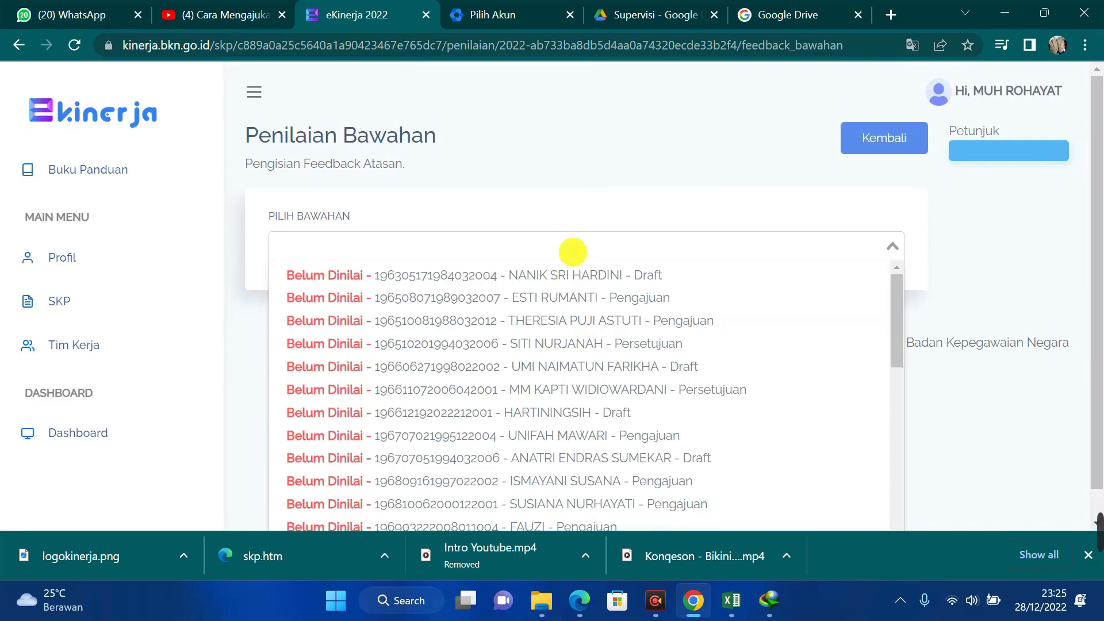
pyautogui.write('mm')
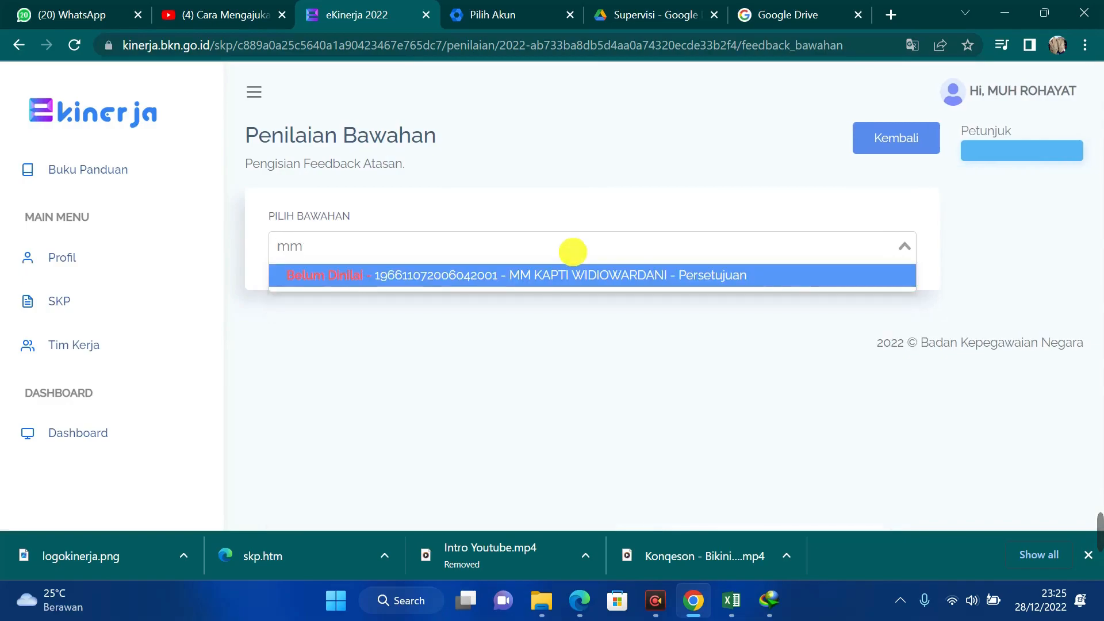
pyautogui.click(540, 276)
# Step: Review the subordinate's main Hasil Kerja rows across the action plan, indicator, target, Bukti Dukung, Realisasi and Feedback columns
pyautogui.scroll(-5, 539, 282)
pyautogui.scroll(-8, 539, 283)
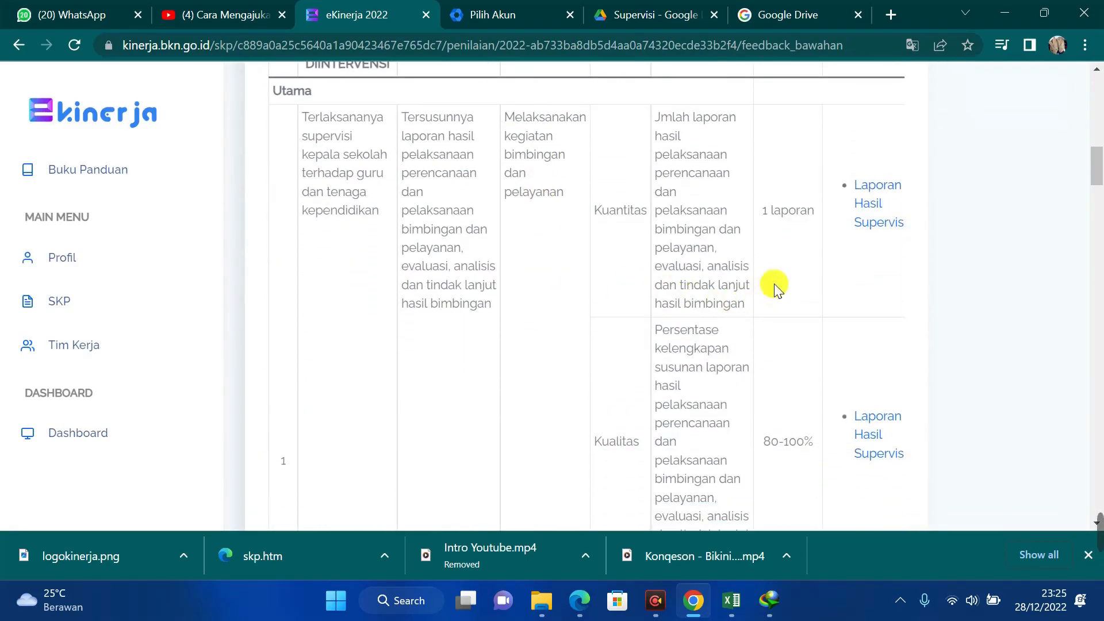
pyautogui.scroll(1, 736, 309)
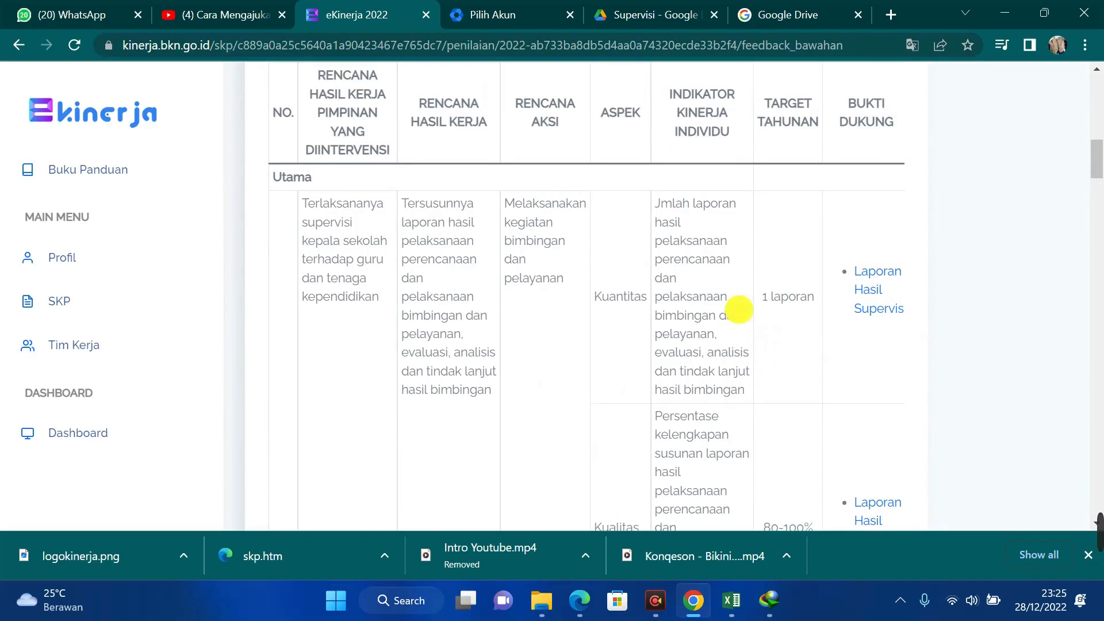
pyautogui.moveTo(793, 340); pyautogui.dragTo(981, 332)
pyautogui.click(824, 374)
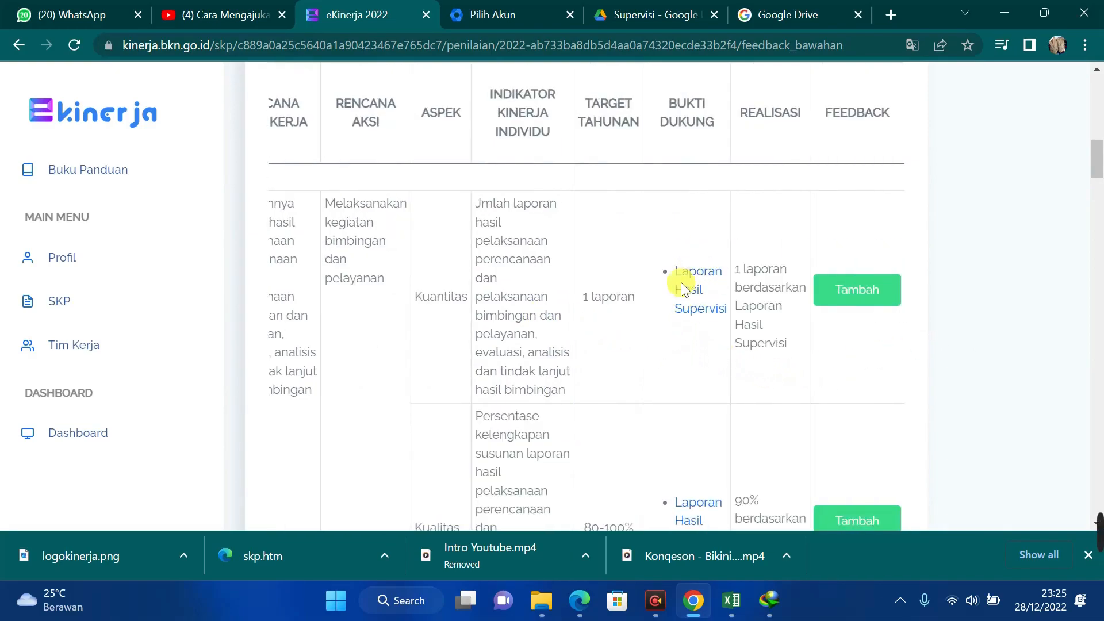
pyautogui.scroll(-1, 724, 378)
pyautogui.scroll(-3, 723, 375)
pyautogui.scroll(4, 698, 370)
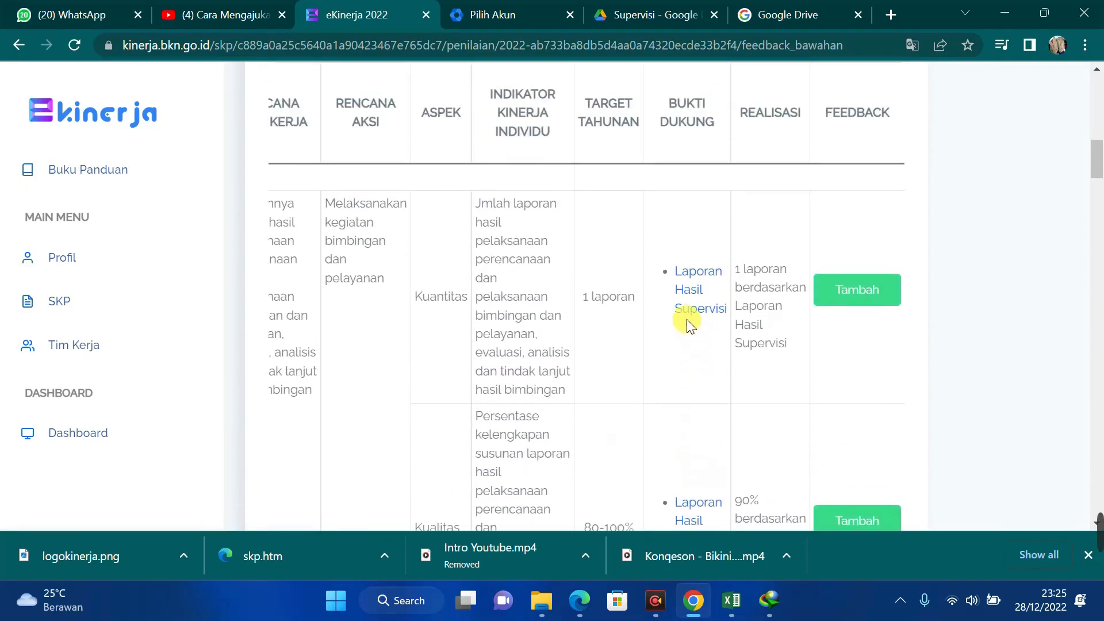
pyautogui.moveTo(500, 286); pyautogui.dragTo(244, 318)
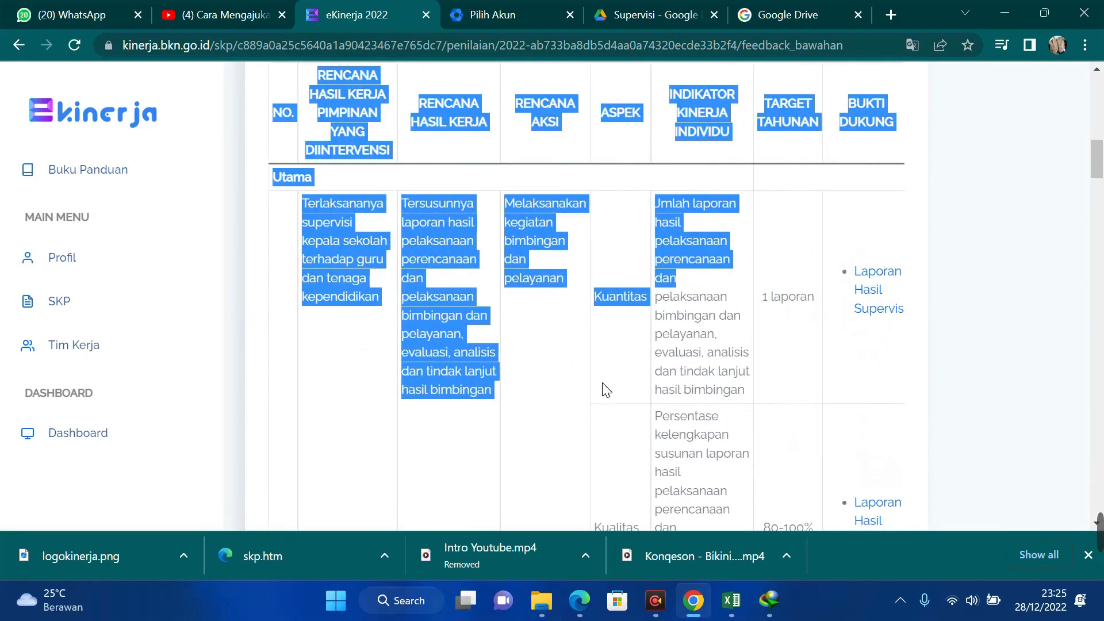
pyautogui.click(838, 352)
pyautogui.scroll(-1, 845, 352)
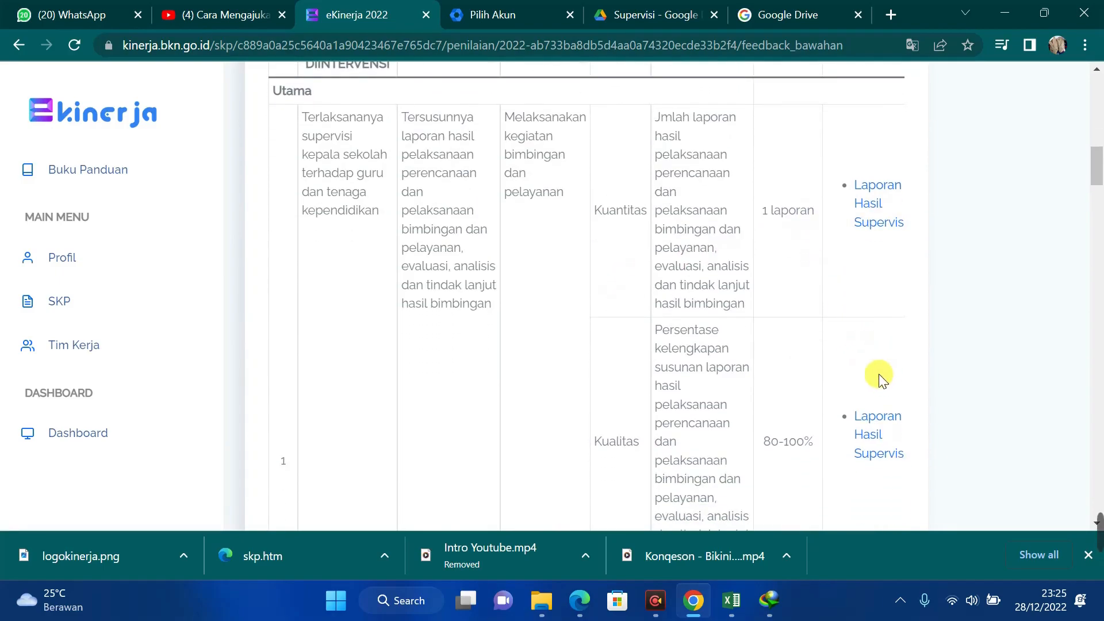
pyautogui.scroll(3, 878, 304)
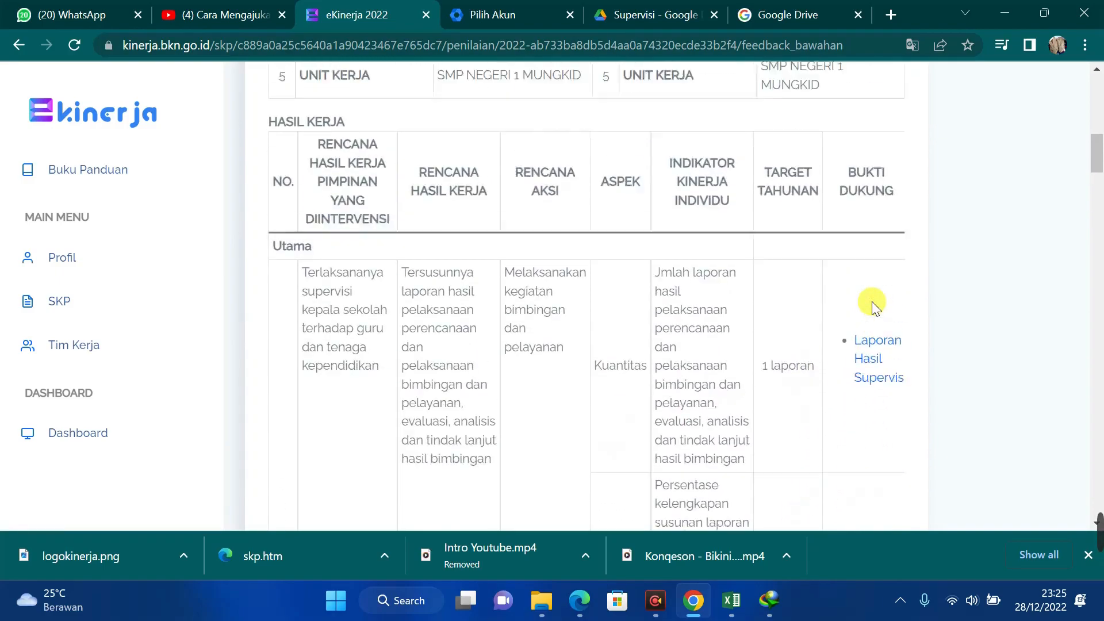
# Step: Open the Laporan Hasil Supervisi evidence for the Kuantitas indicator of the first main work result
pyautogui.scroll(-2, 853, 312)
pyautogui.moveTo(852, 365); pyautogui.dragTo(932, 358)
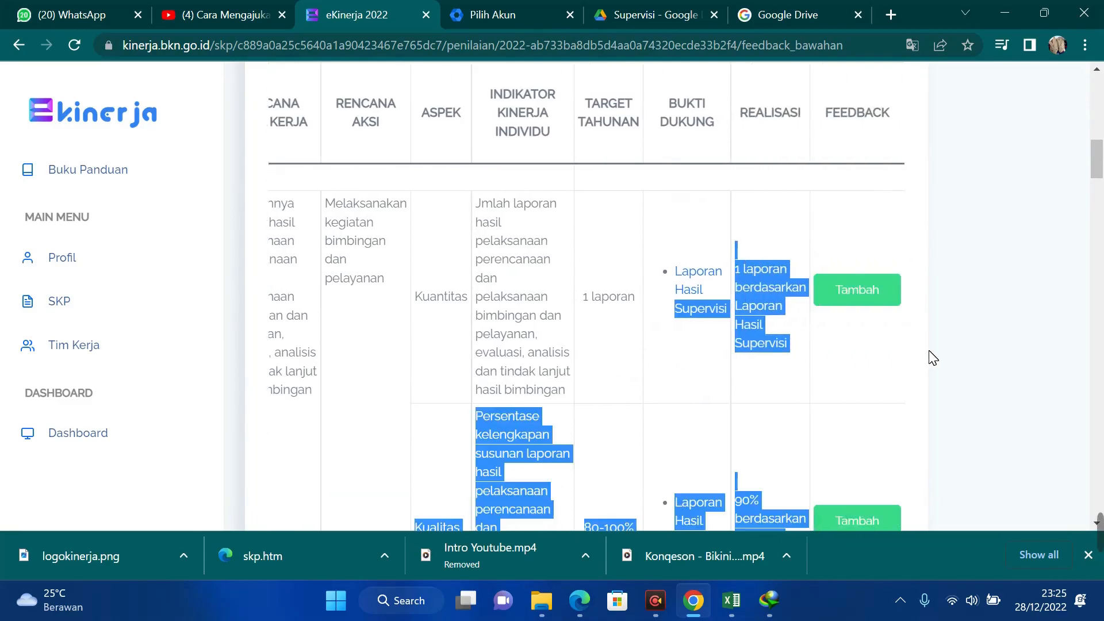
pyautogui.click(921, 318)
pyautogui.click(706, 289)
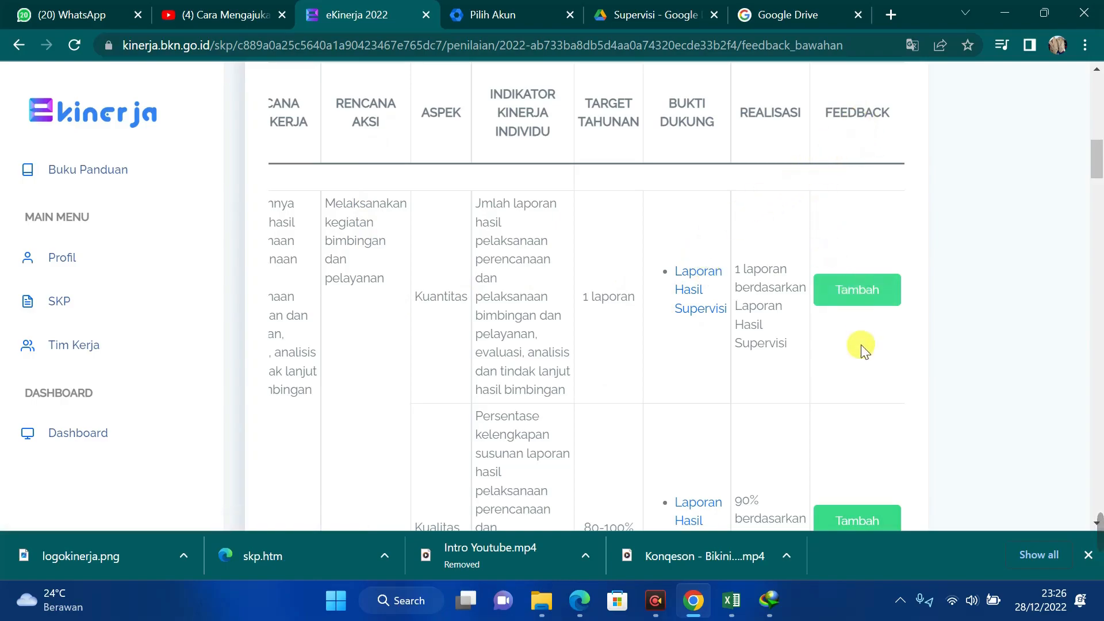
# Step: Enter the feedback "Bukti dukung sudah sesuai" followed by a thumbs-up for the Kuantitas indicator of the first main work result
pyautogui.click(857, 290)
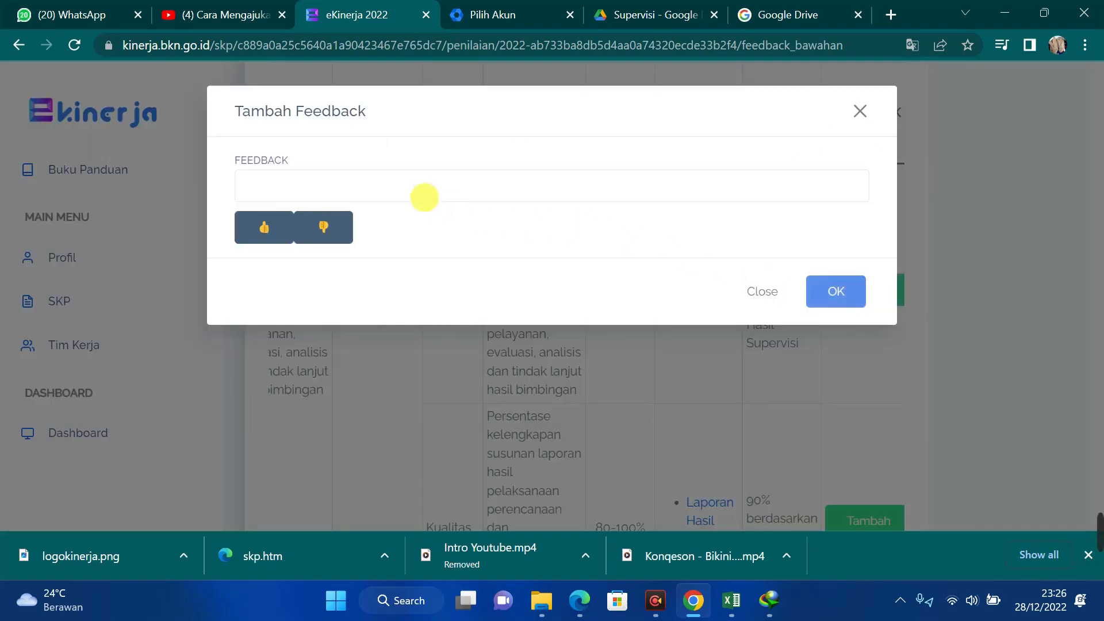
pyautogui.click(404, 186)
pyautogui.click(405, 186)
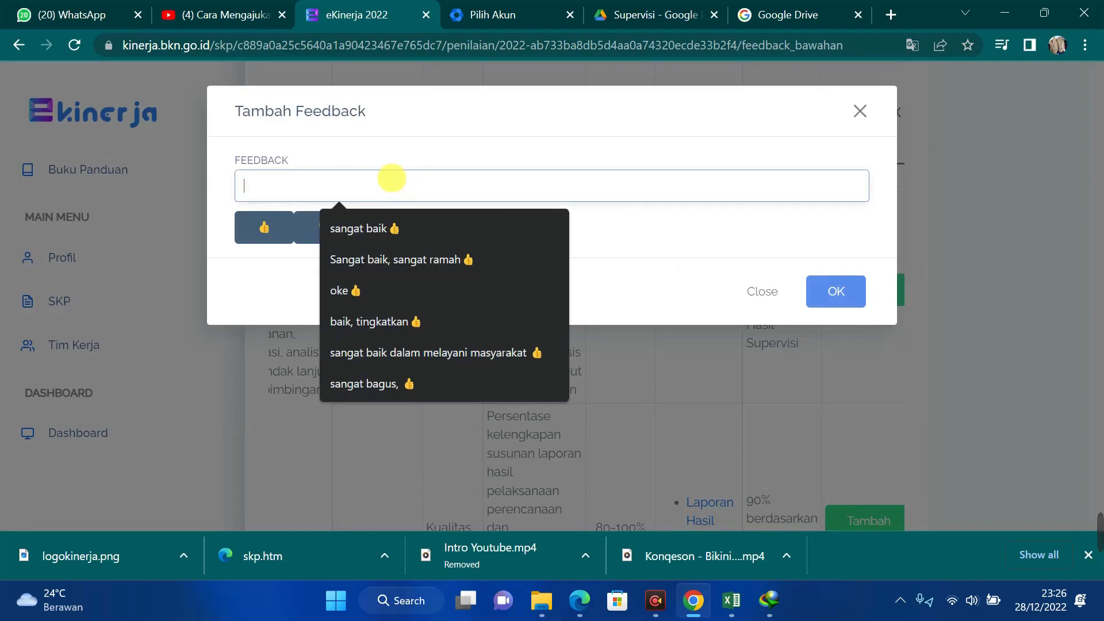
pyautogui.click(263, 228)
pyautogui.click(291, 192)
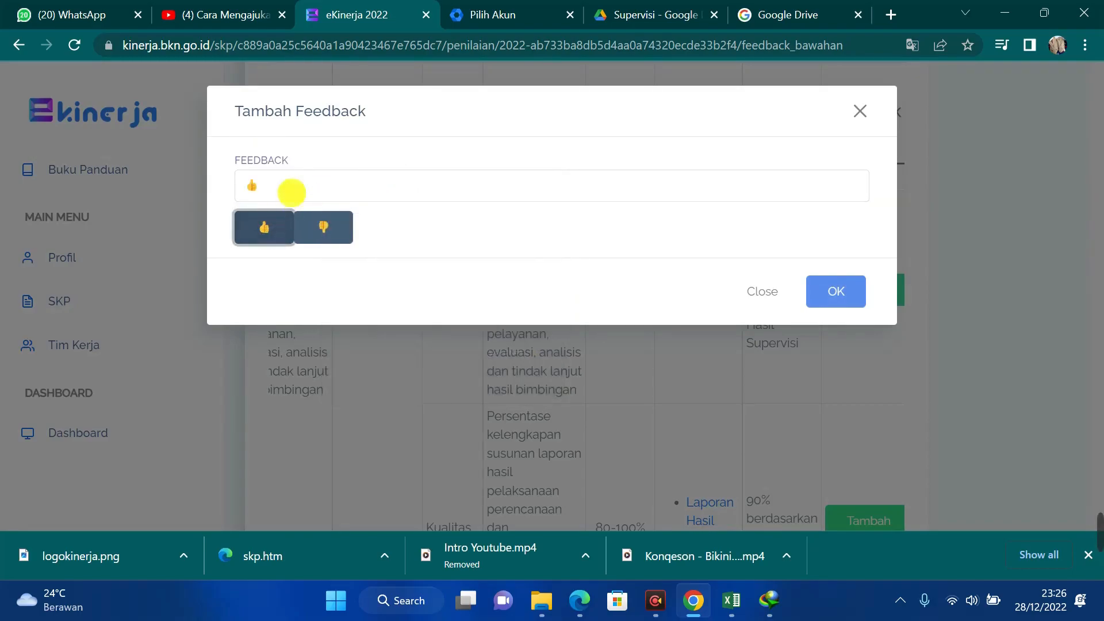
pyautogui.click(309, 186)
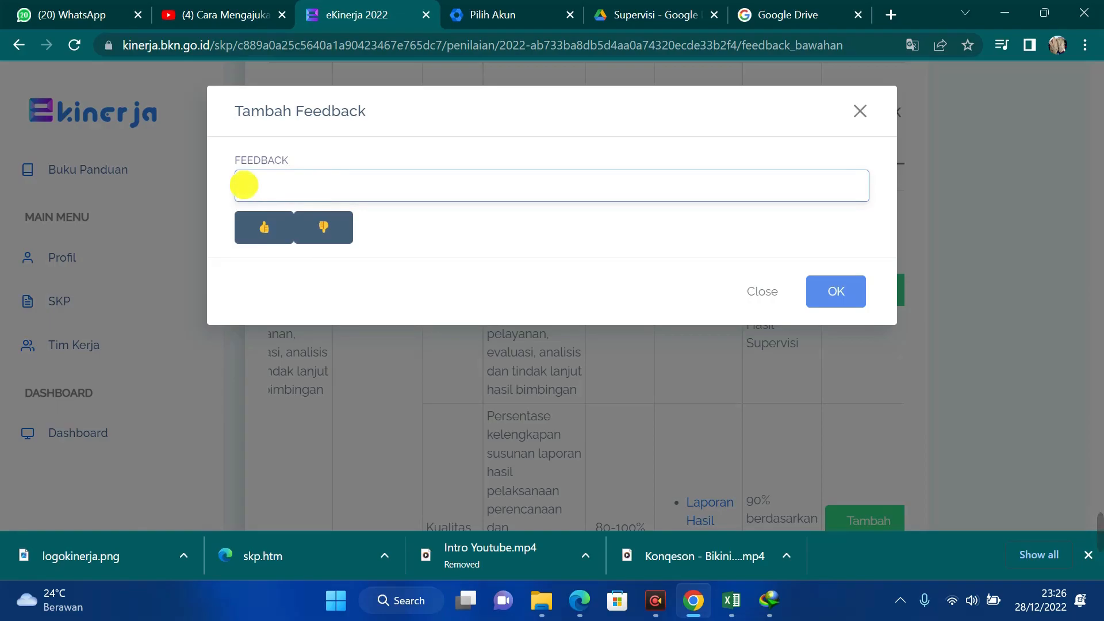
pyautogui.write('Bukti dukung sudah sesuai')
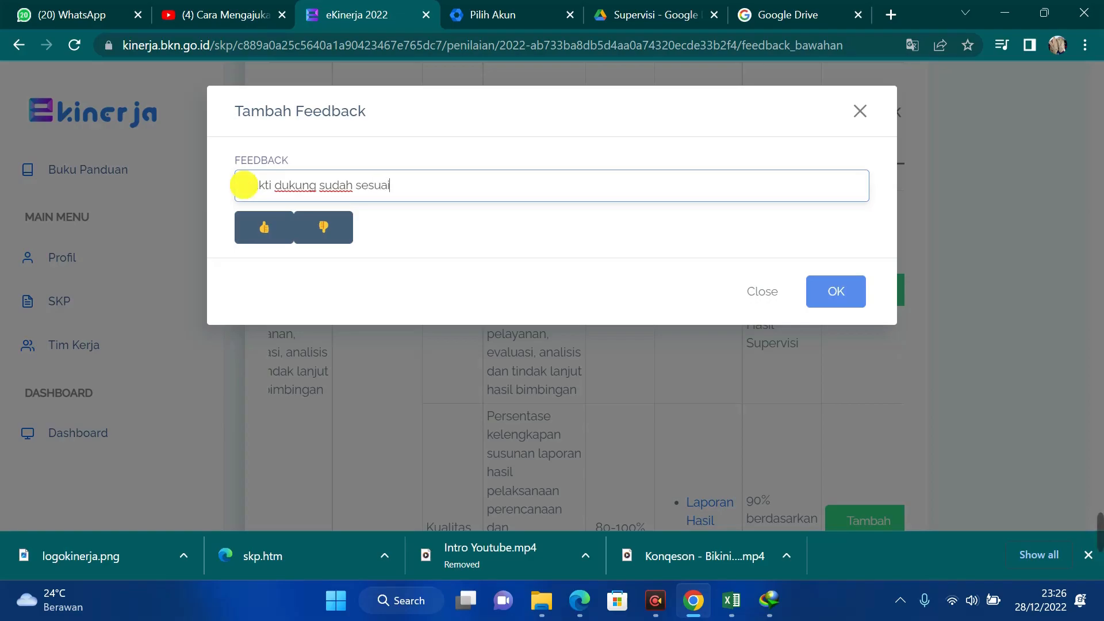
pyautogui.click(276, 229)
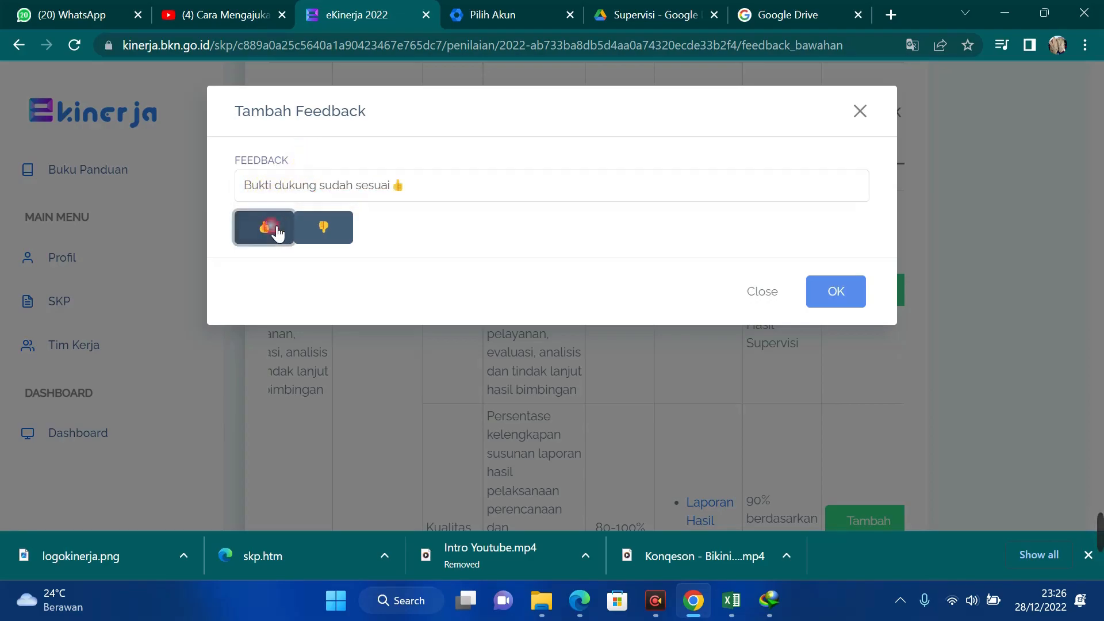
# Step: Try repeating the thumbs-up emoji, trim the feedback back to a single one after the text, and save it
pyautogui.click(276, 230)
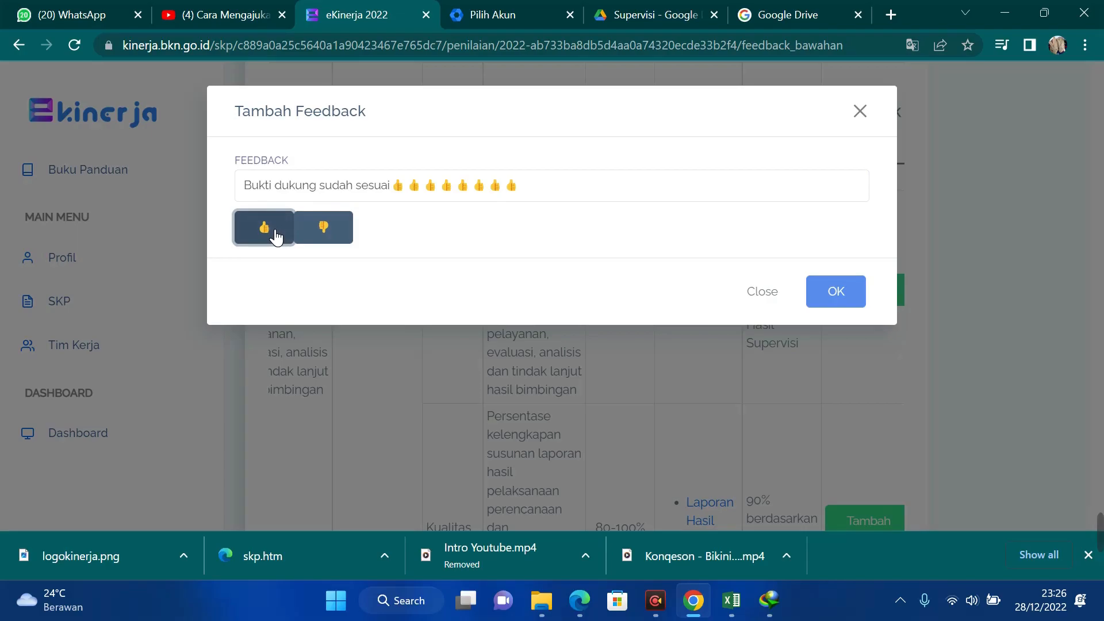
pyautogui.click(276, 232)
pyautogui.click(277, 231)
pyautogui.moveTo(602, 186); pyautogui.dragTo(407, 201)
pyautogui.press('BackSpace')
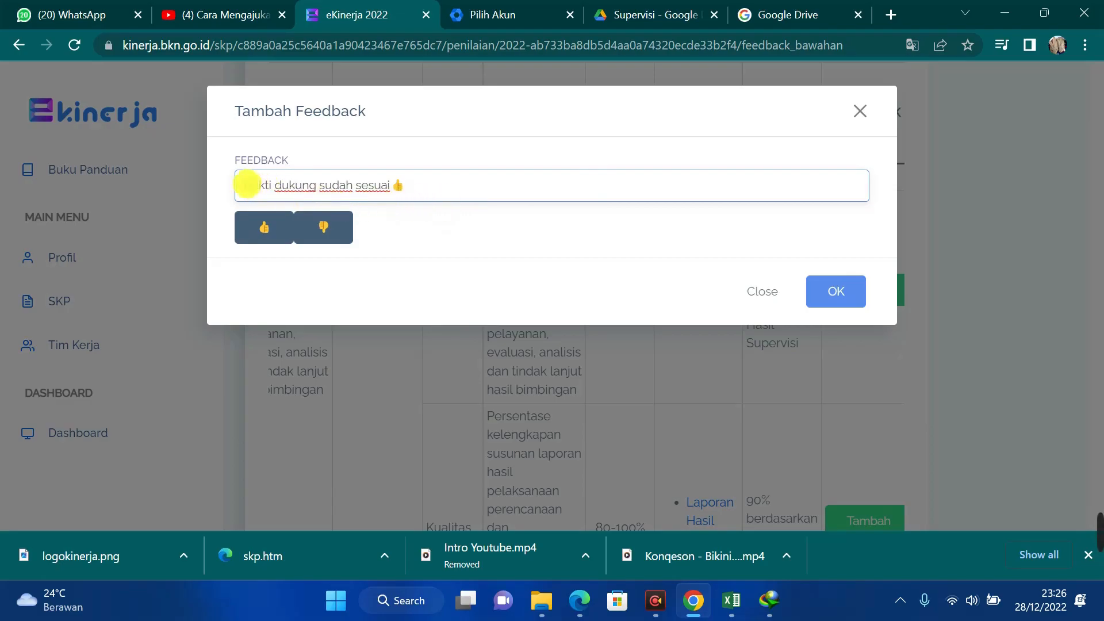
pyautogui.moveTo(244, 184); pyautogui.dragTo(406, 185)
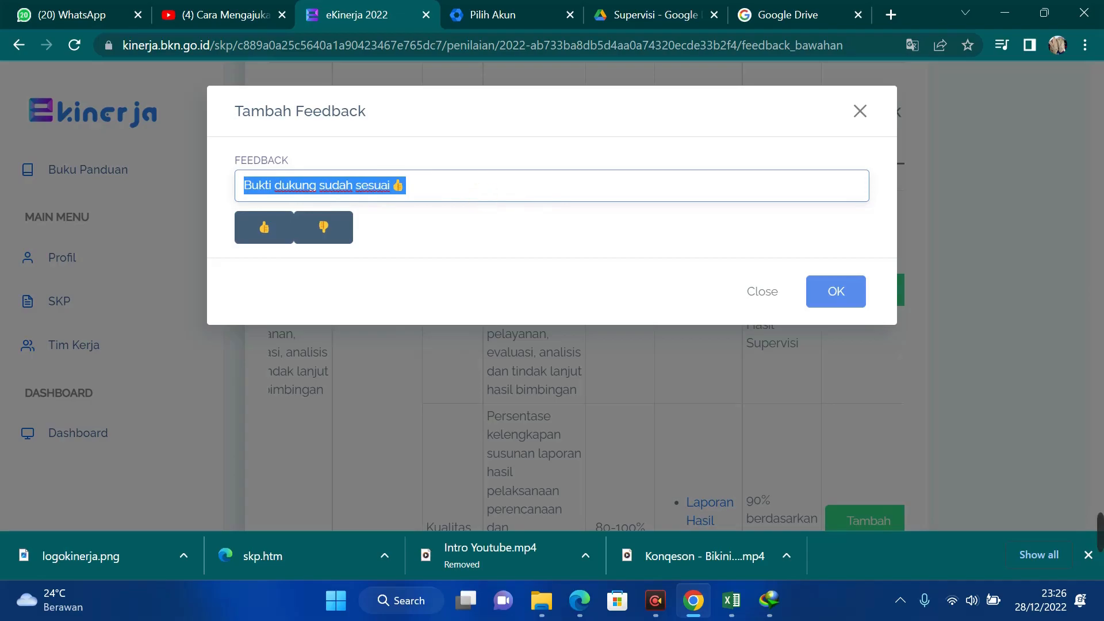
pyautogui.click(838, 295)
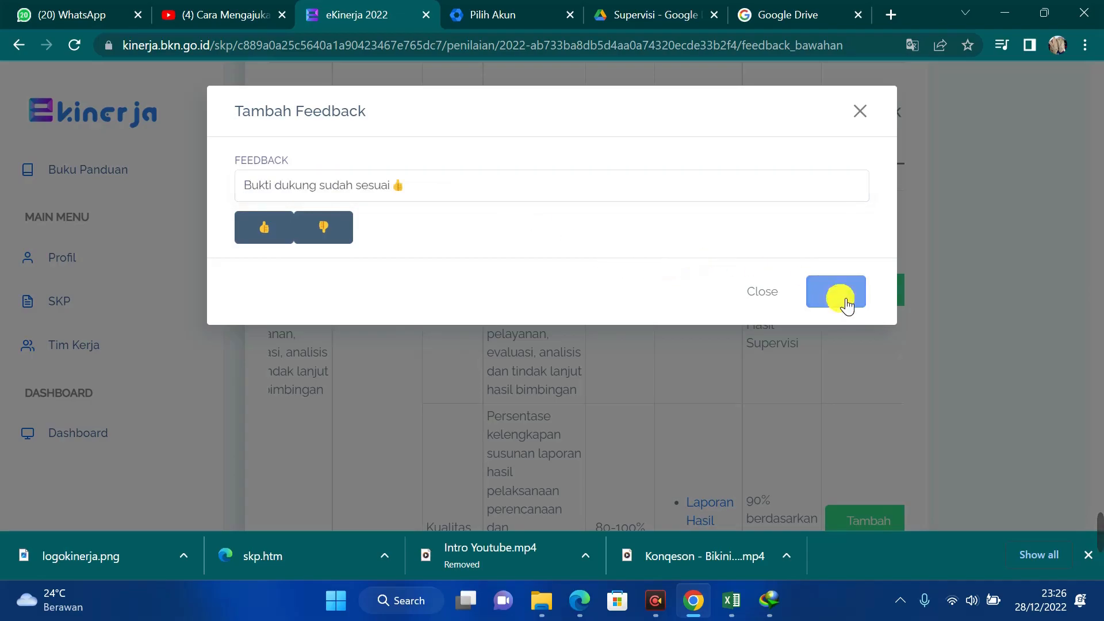
# Step: Check the saved feedback in the Kuantitas row and the neighbouring Kualitas row, with the page zoomed out to 90% to fit the Feedback column
pyautogui.scroll(-2, 816, 276)
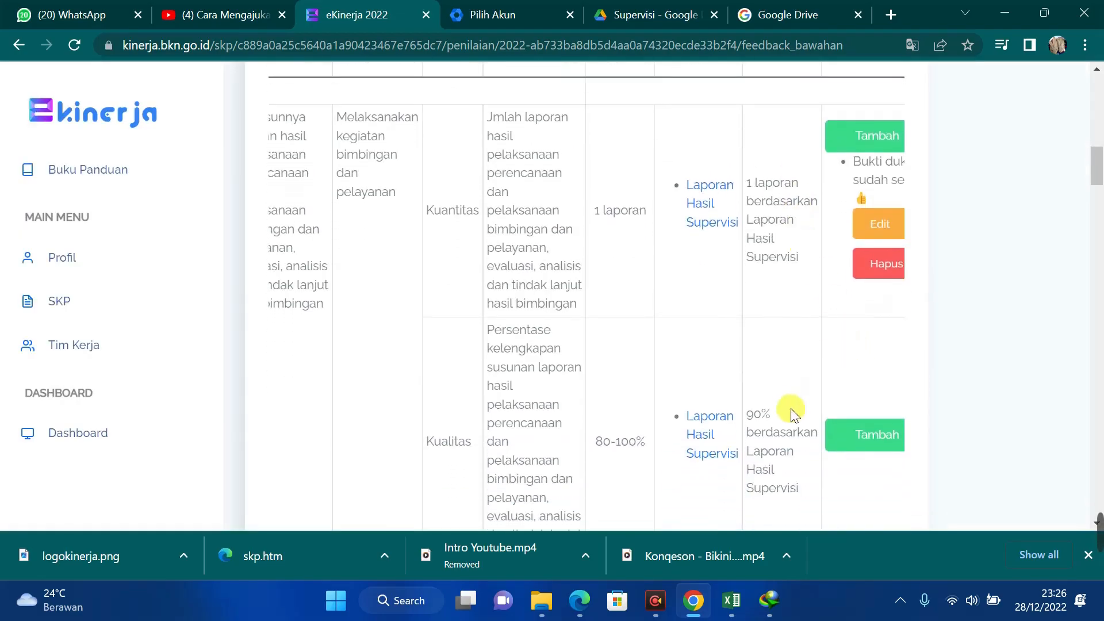
pyautogui.scroll(1, 839, 329)
pyautogui.moveTo(835, 322); pyautogui.dragTo(835, 389)
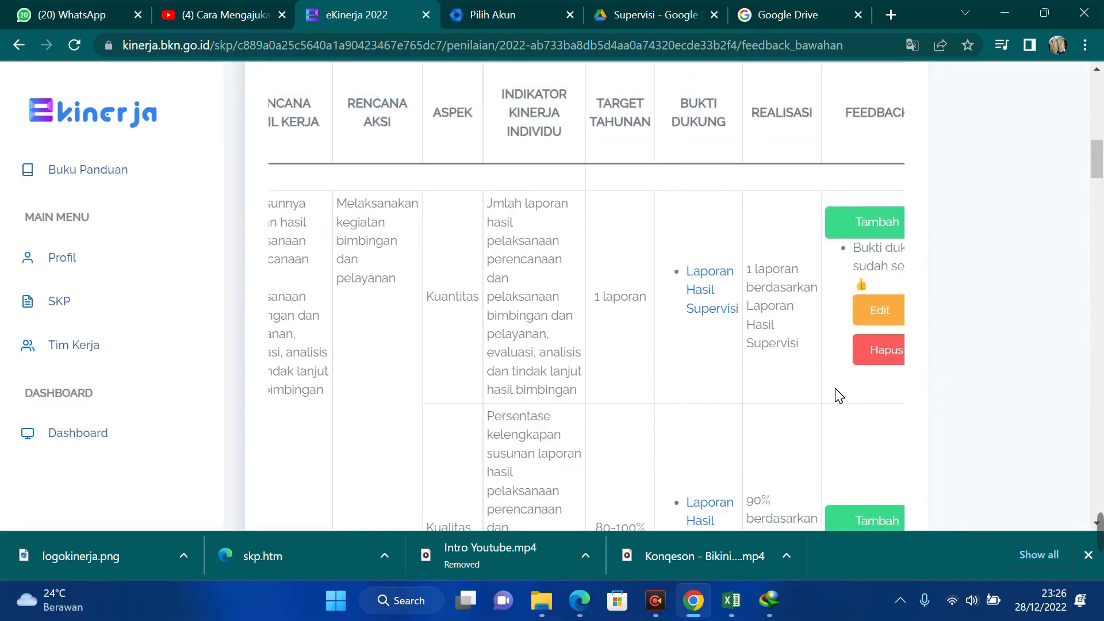
pyautogui.keyDown('ctrl'); pyautogui.scroll(-1, 836, 381); pyautogui.keyUp('ctrl')
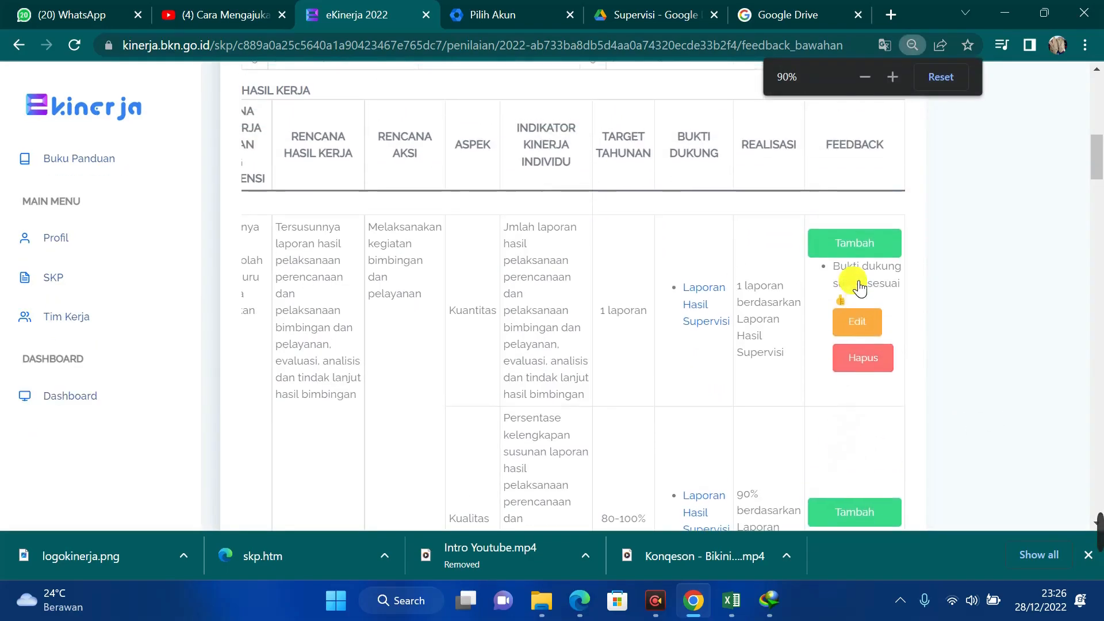
pyautogui.scroll(-1, 862, 234)
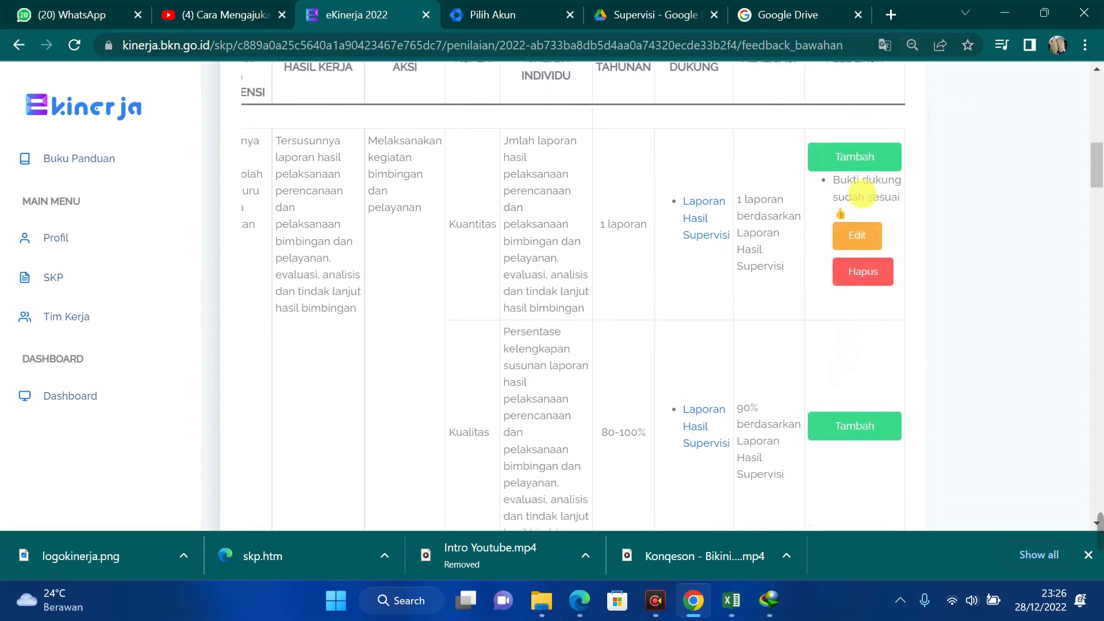
pyautogui.scroll(-1, 850, 270)
pyautogui.scroll(2, 849, 269)
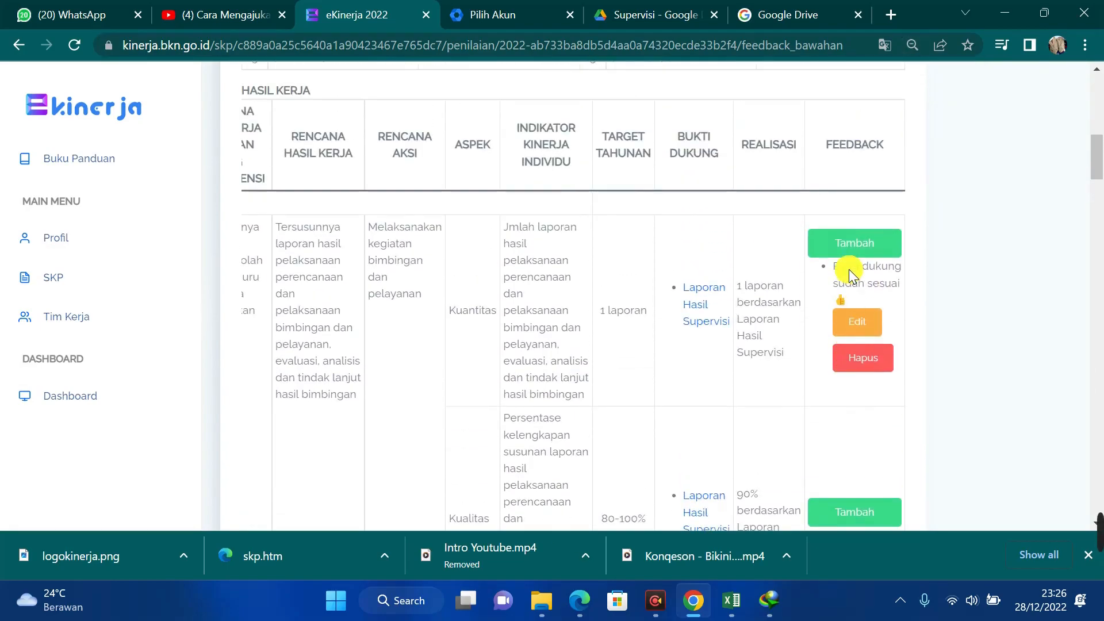
pyautogui.scroll(-3, 856, 259)
pyautogui.scroll(1, 855, 267)
pyautogui.scroll(1, 805, 276)
pyautogui.scroll(-2, 690, 305)
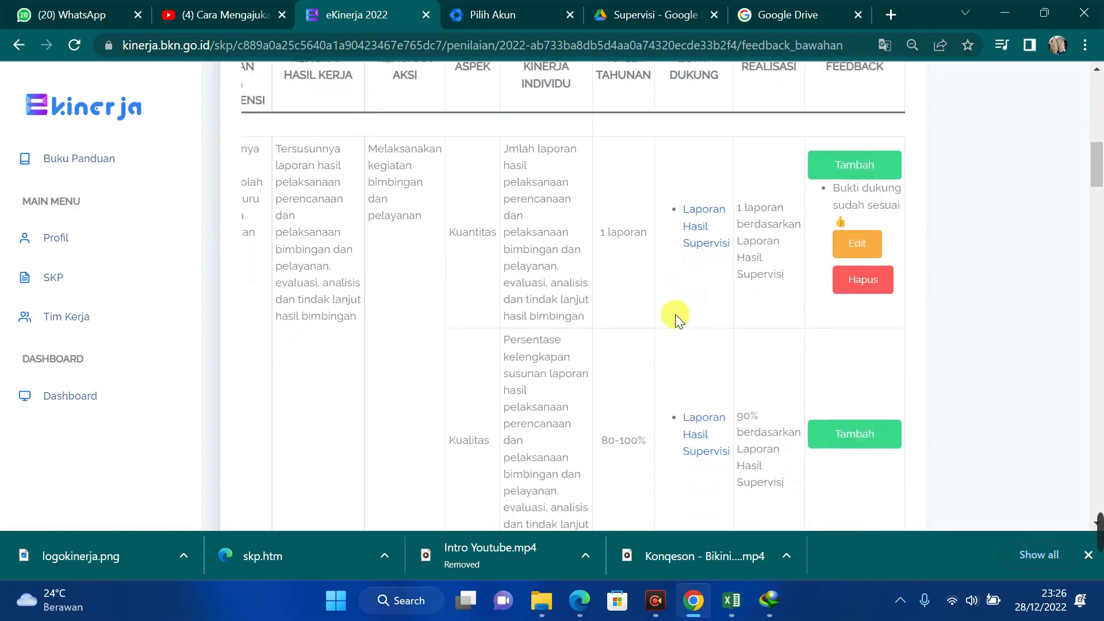
# Step: Set the Rating Hasil Kinerja below the work results table to SESUAI EKSPEKTASI
pyautogui.scroll(-3, 849, 290)
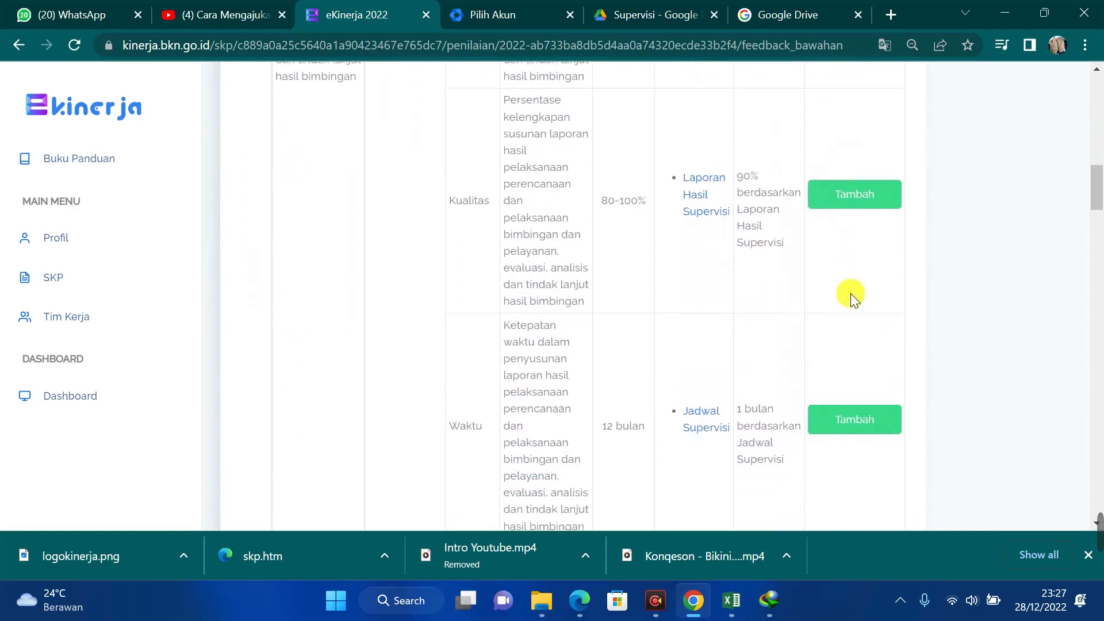
pyautogui.scroll(-10, 851, 316)
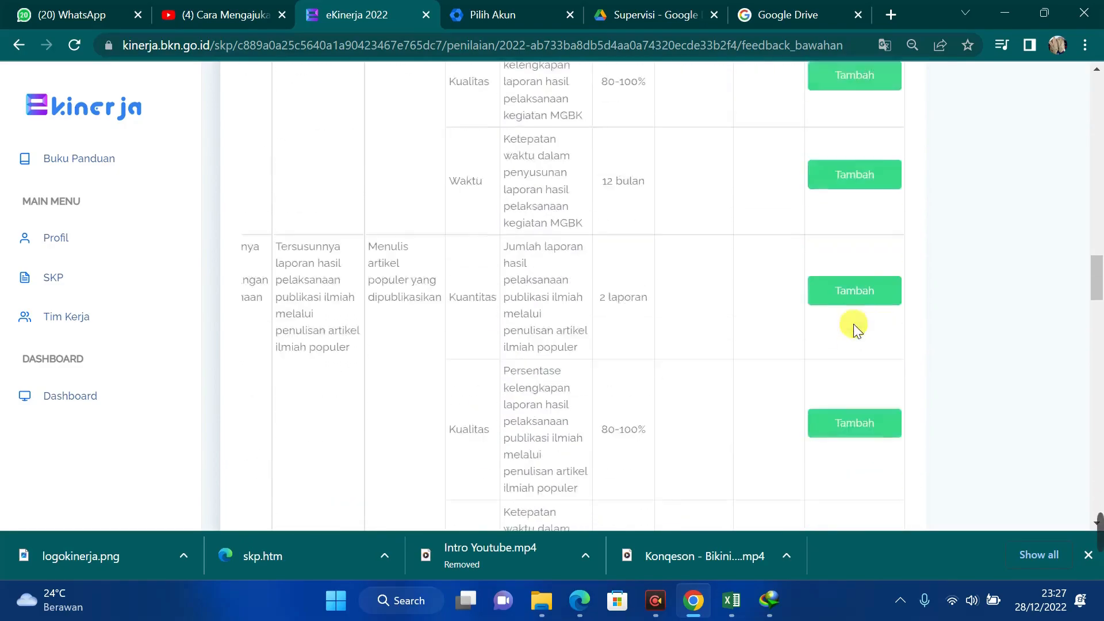
pyautogui.scroll(-10, 853, 325)
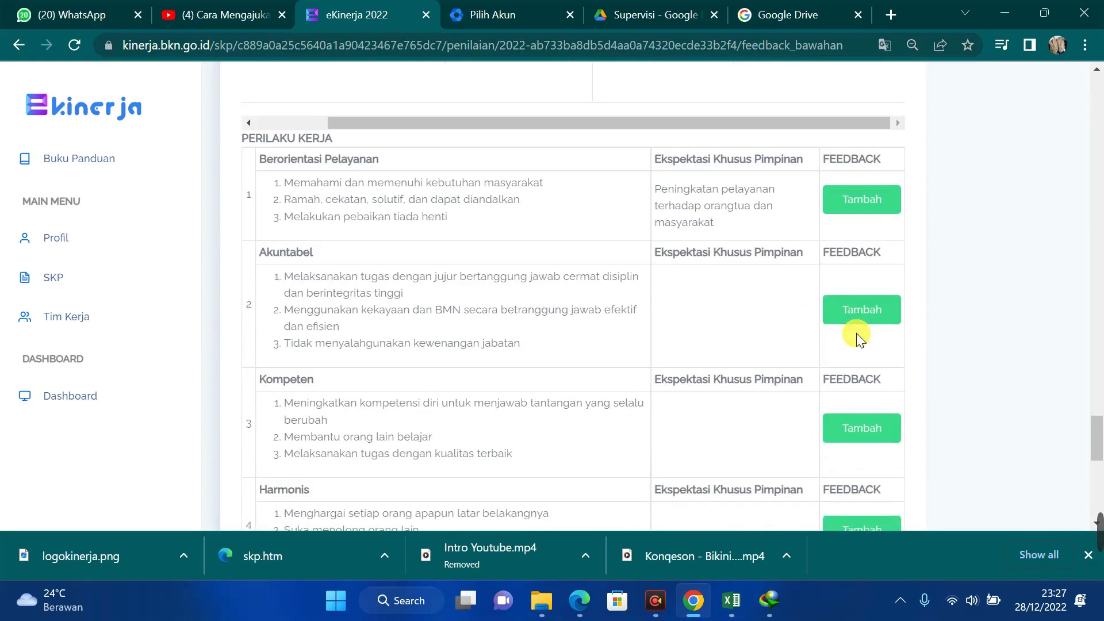
pyautogui.scroll(10, 857, 336)
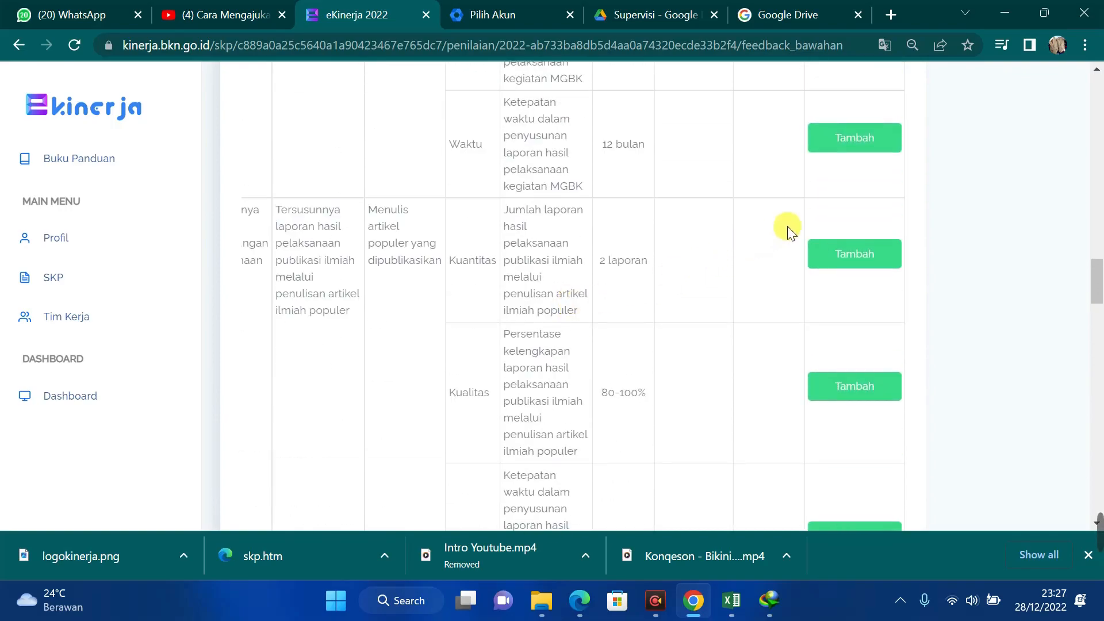
pyautogui.scroll(-10, 772, 237)
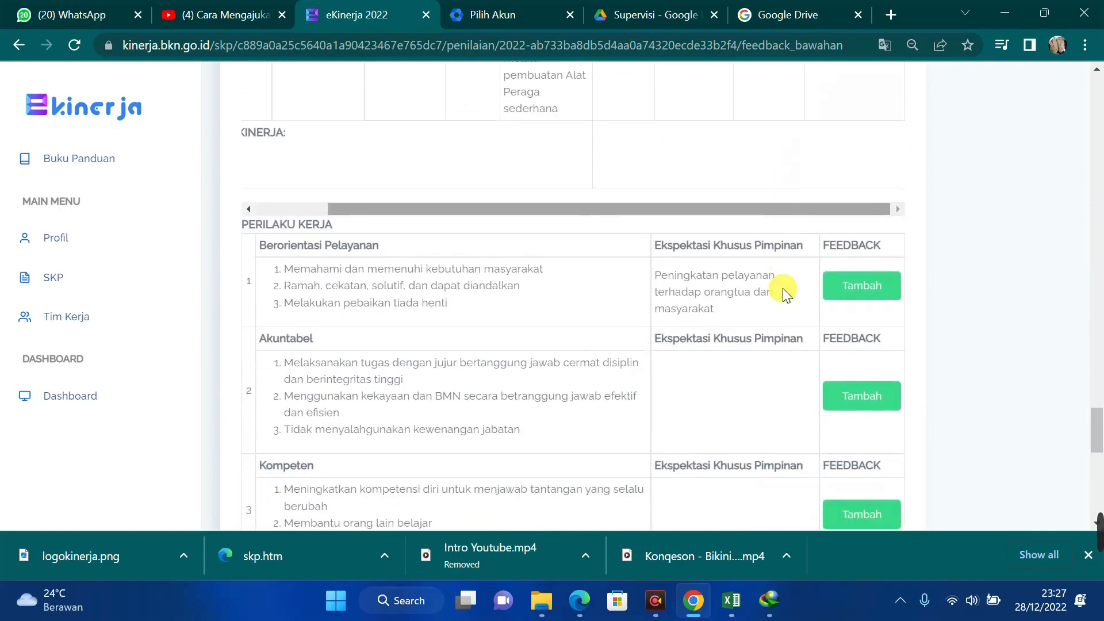
pyautogui.scroll(2, 782, 288)
pyautogui.moveTo(480, 295); pyautogui.dragTo(408, 297)
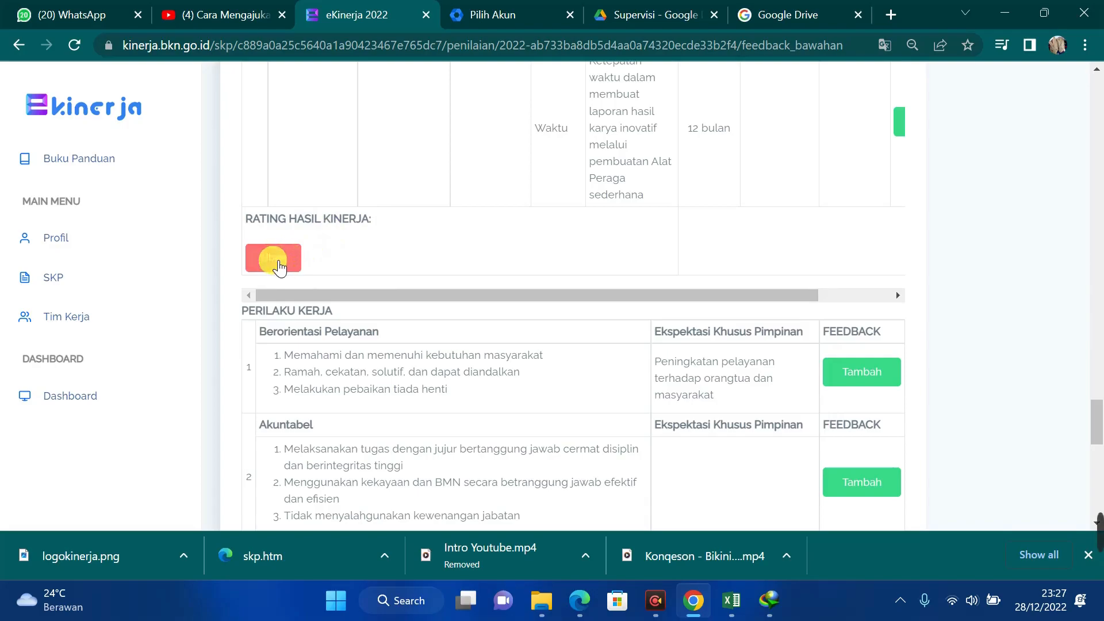
pyautogui.moveTo(248, 220); pyautogui.dragTo(342, 219)
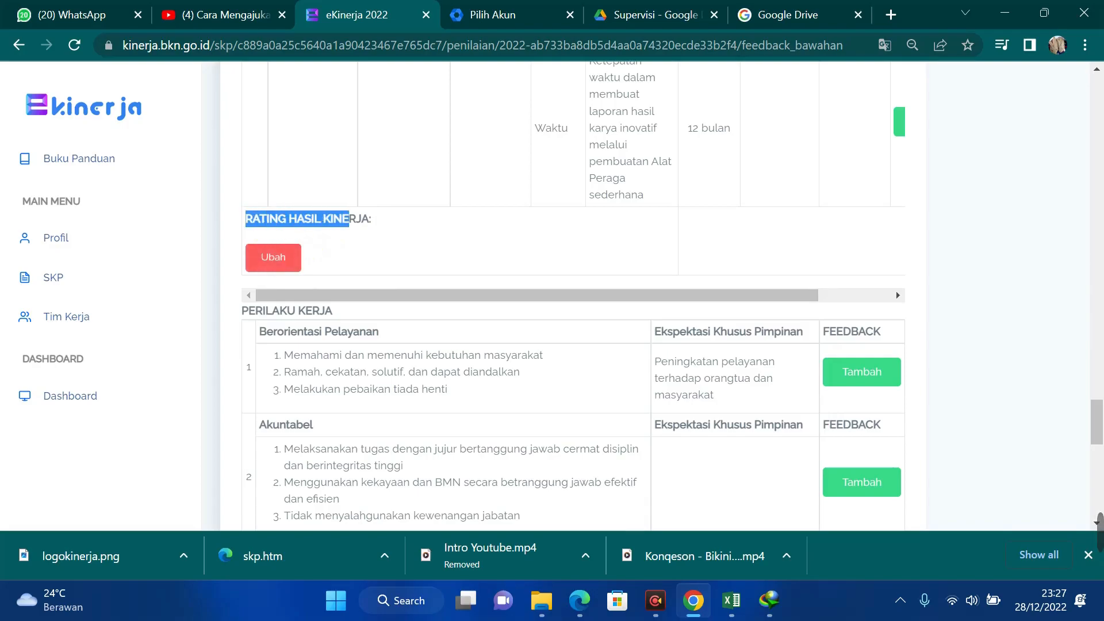
pyautogui.click(273, 258)
pyautogui.click(310, 176)
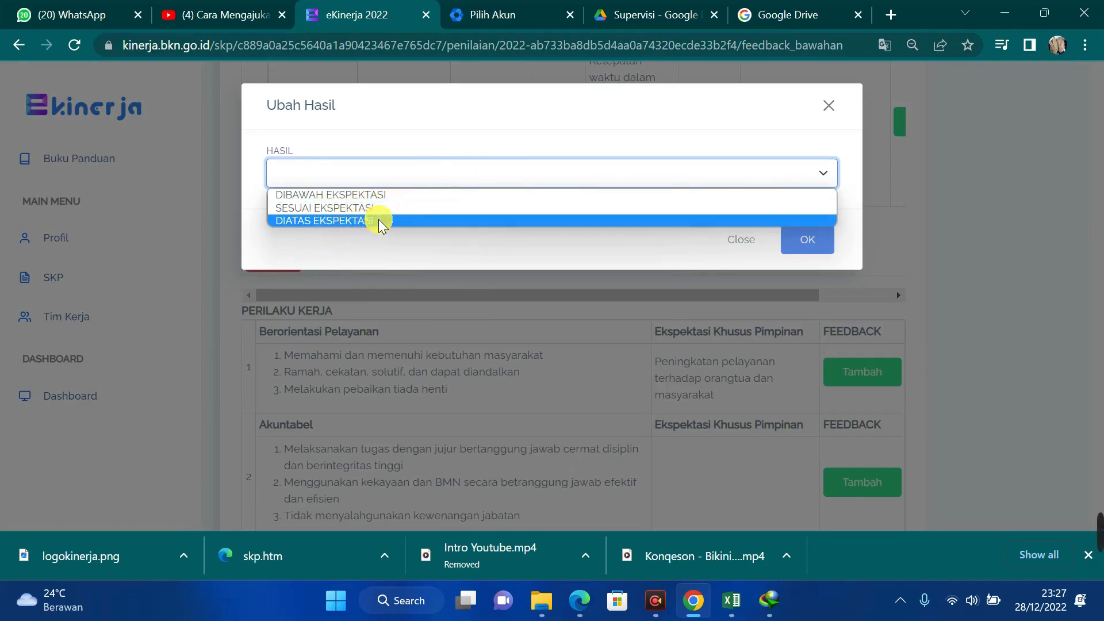
pyautogui.click(348, 208)
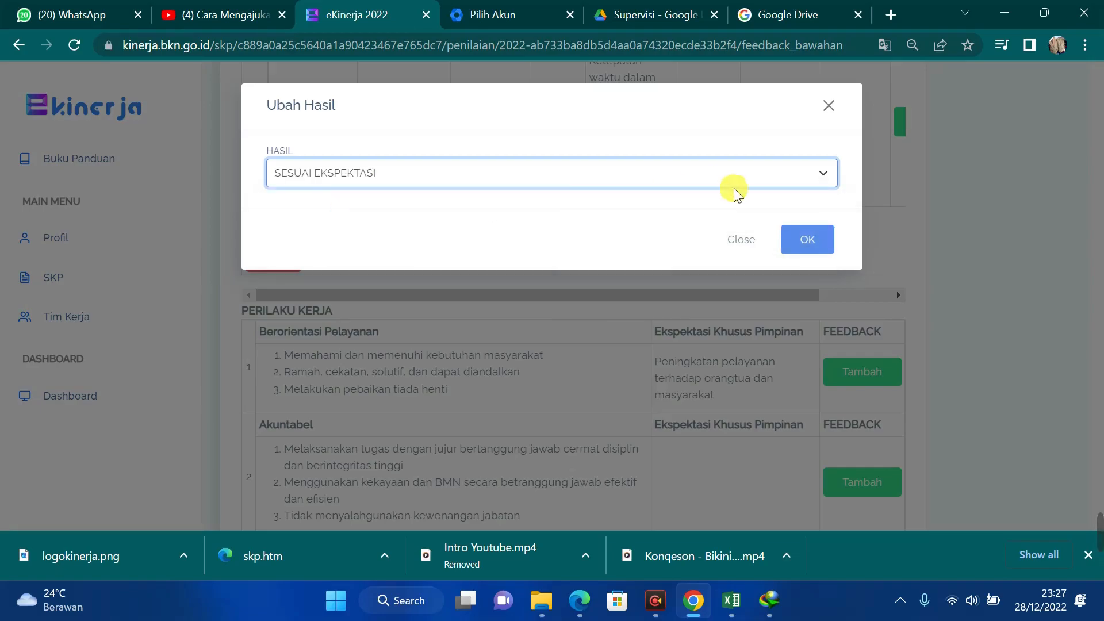
pyautogui.click(805, 239)
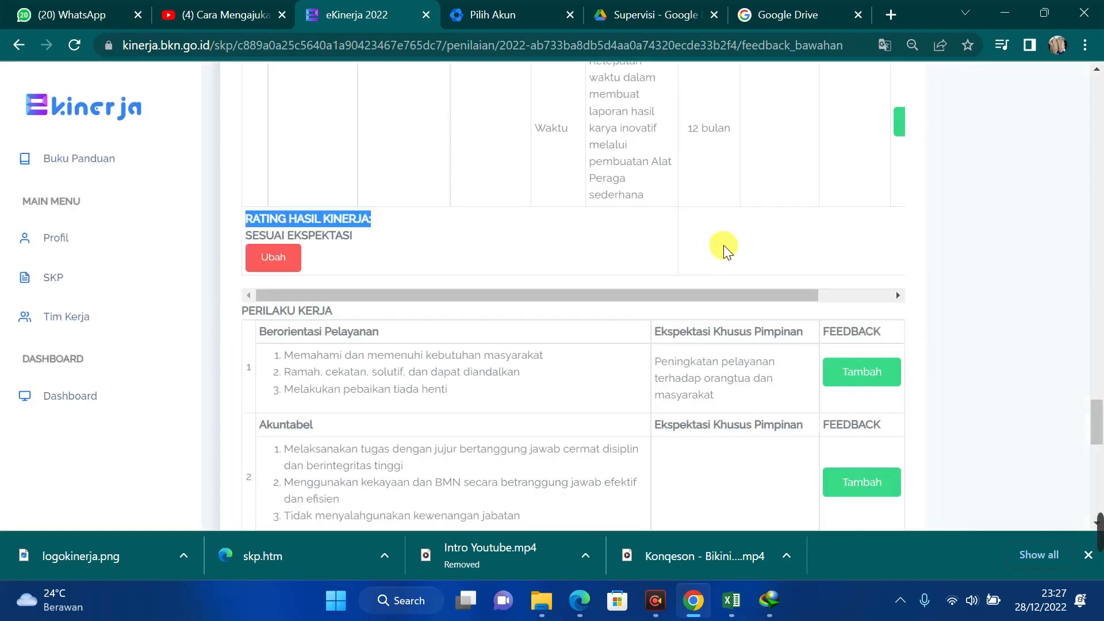
# Step: Add a thumbs-up as feedback for the Berorientasi Pelayanan behaviour under Perilaku Kerja and save it
pyautogui.scroll(-1, 547, 241)
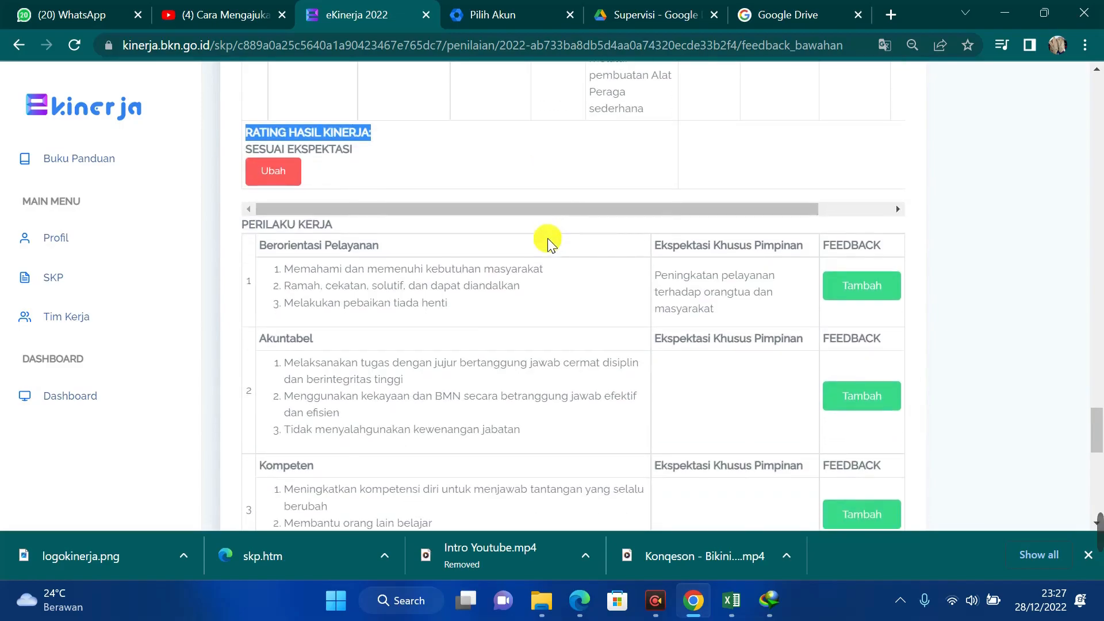
pyautogui.moveTo(459, 362); pyautogui.dragTo(402, 339)
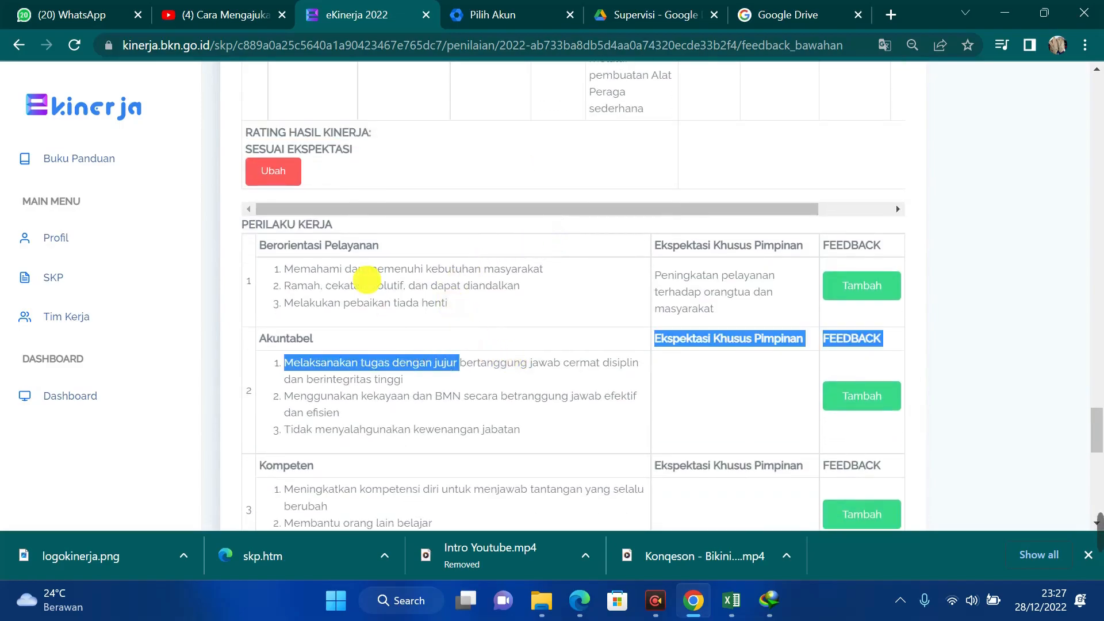
pyautogui.click(481, 301)
pyautogui.moveTo(505, 288); pyautogui.dragTo(658, 277)
pyautogui.click(728, 290)
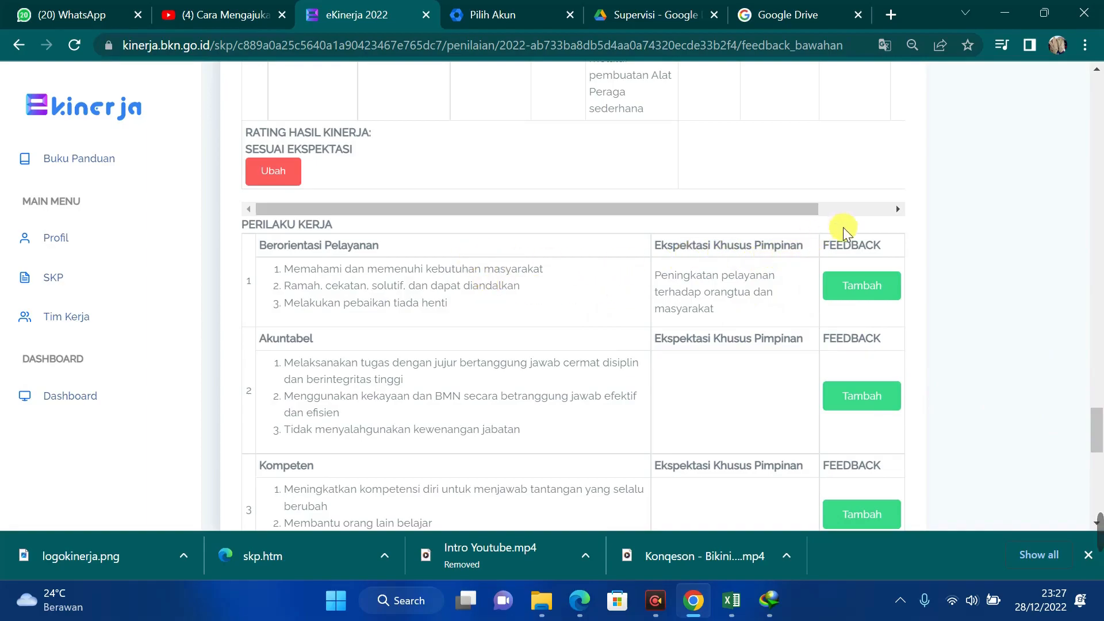
pyautogui.click(892, 291)
pyautogui.click(386, 168)
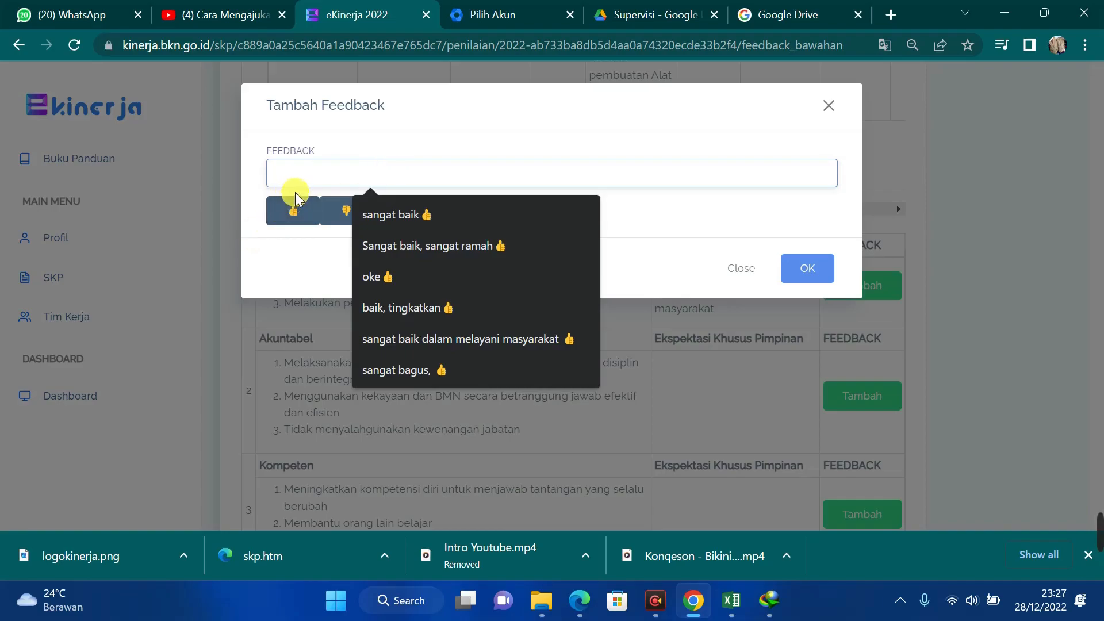
pyautogui.click(683, 209)
pyautogui.click(396, 172)
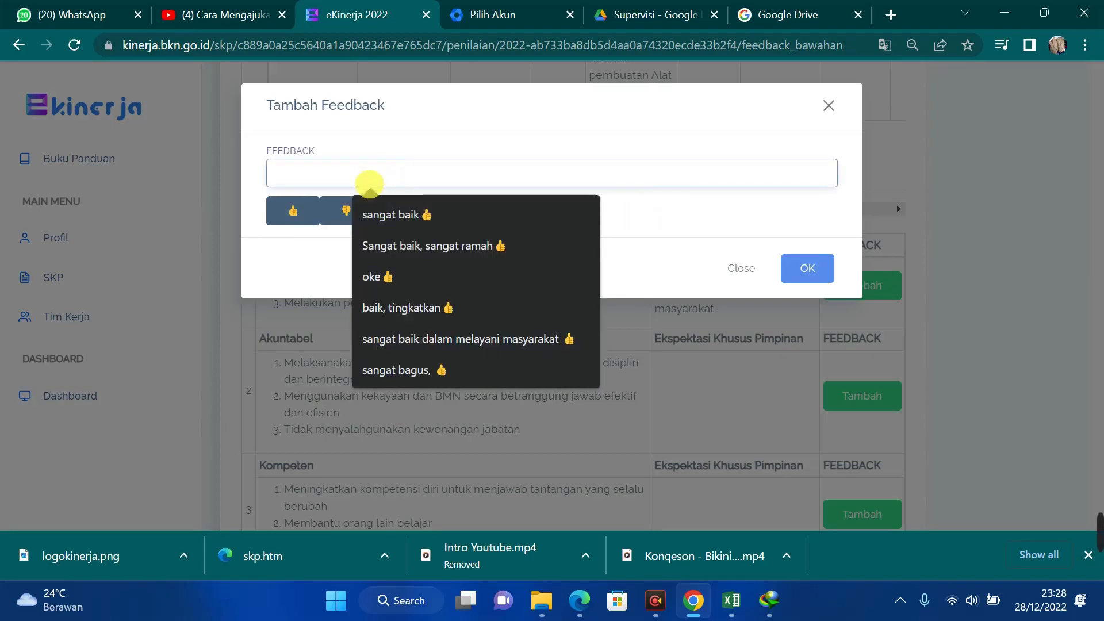
pyautogui.click(293, 216)
pyautogui.click(313, 177)
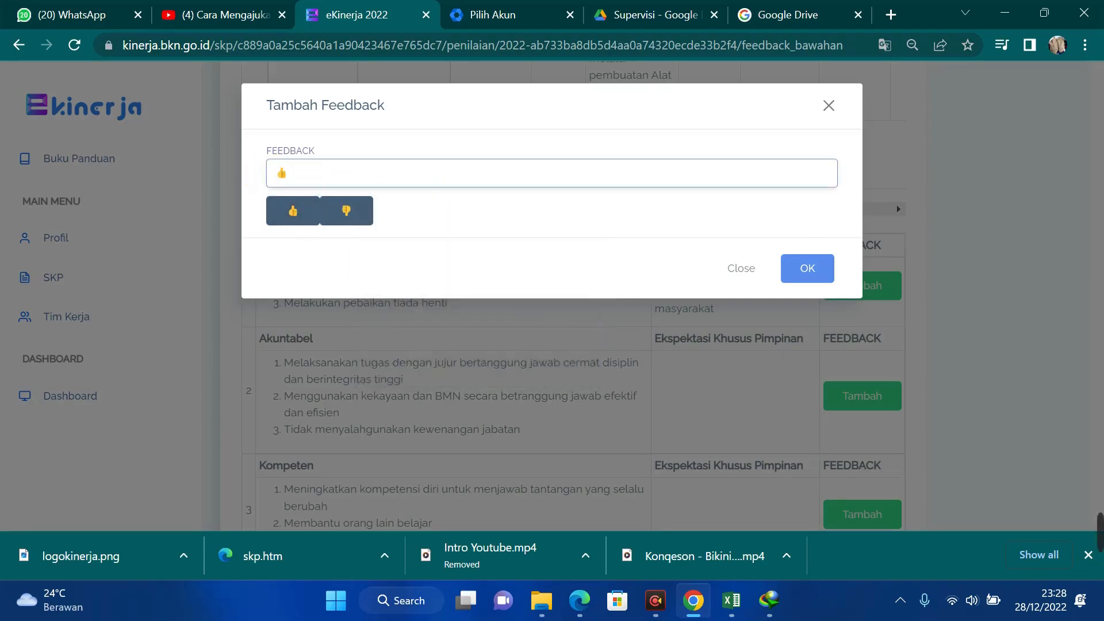
pyautogui.click(807, 269)
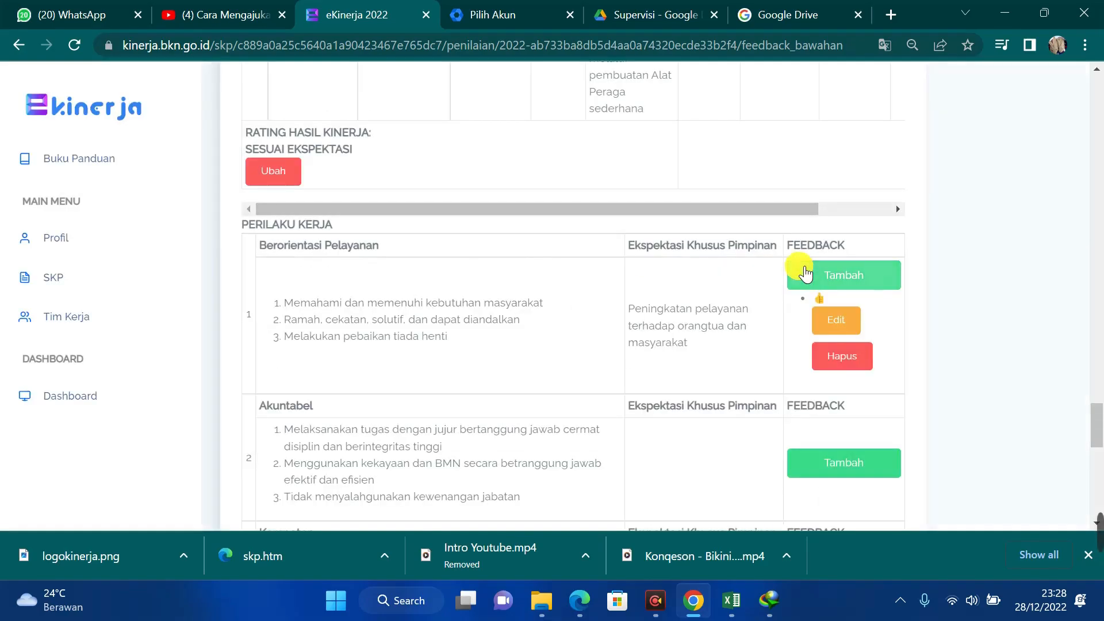
# Step: Set the Predikat Perilaku Kerja below the work behaviour table to SESUAI EKSPEKTASI
pyautogui.scroll(-15, 804, 273)
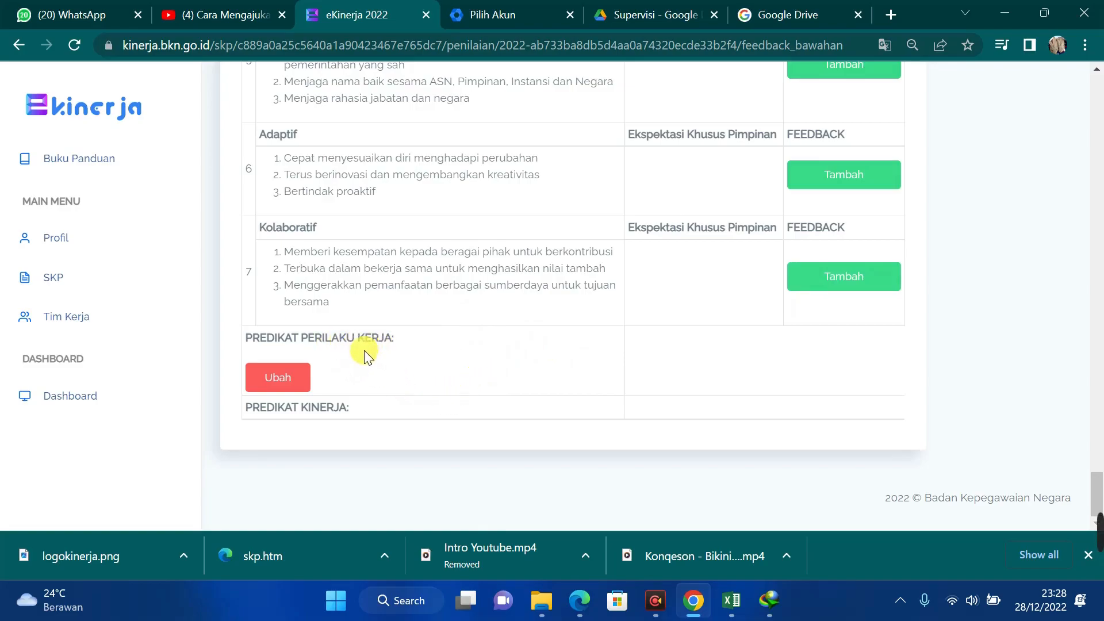
pyautogui.click(285, 382)
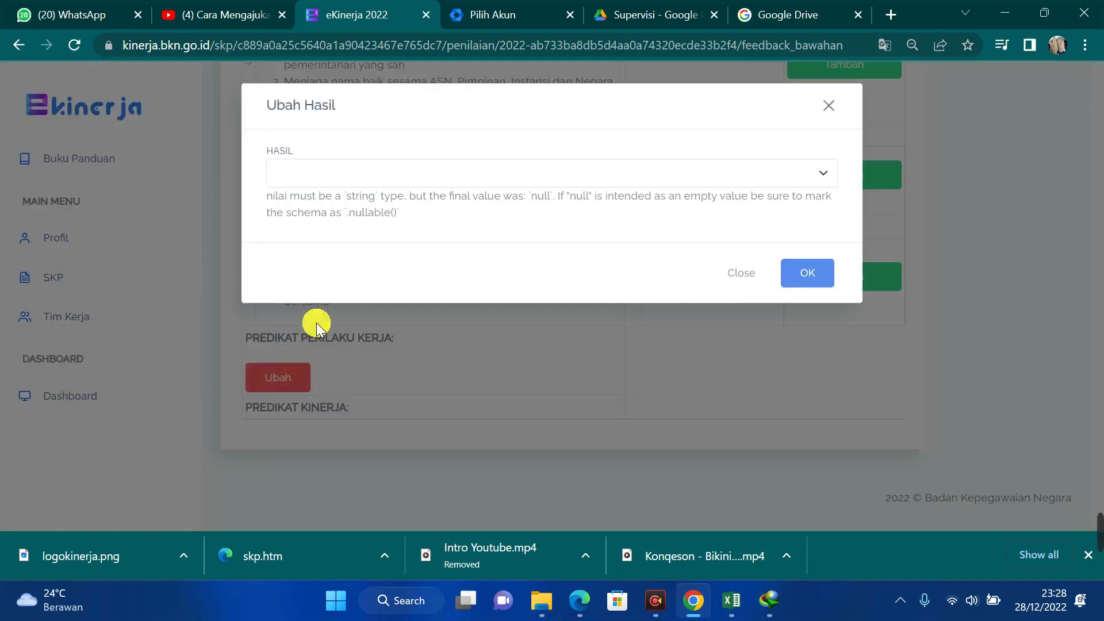
pyautogui.click(364, 175)
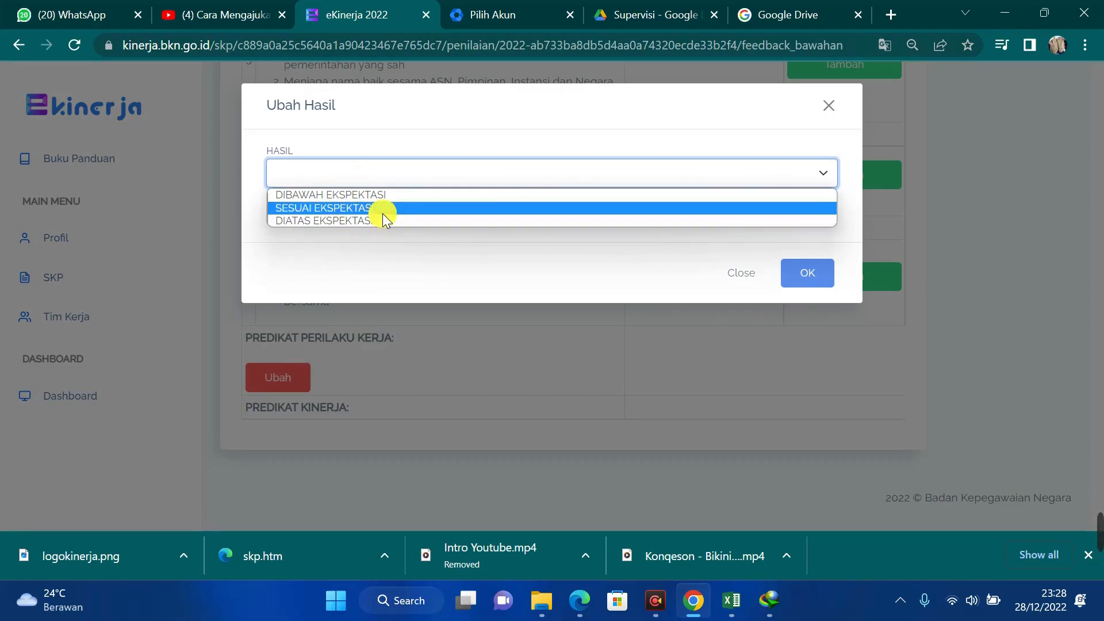
pyautogui.click(314, 207)
pyautogui.click(805, 240)
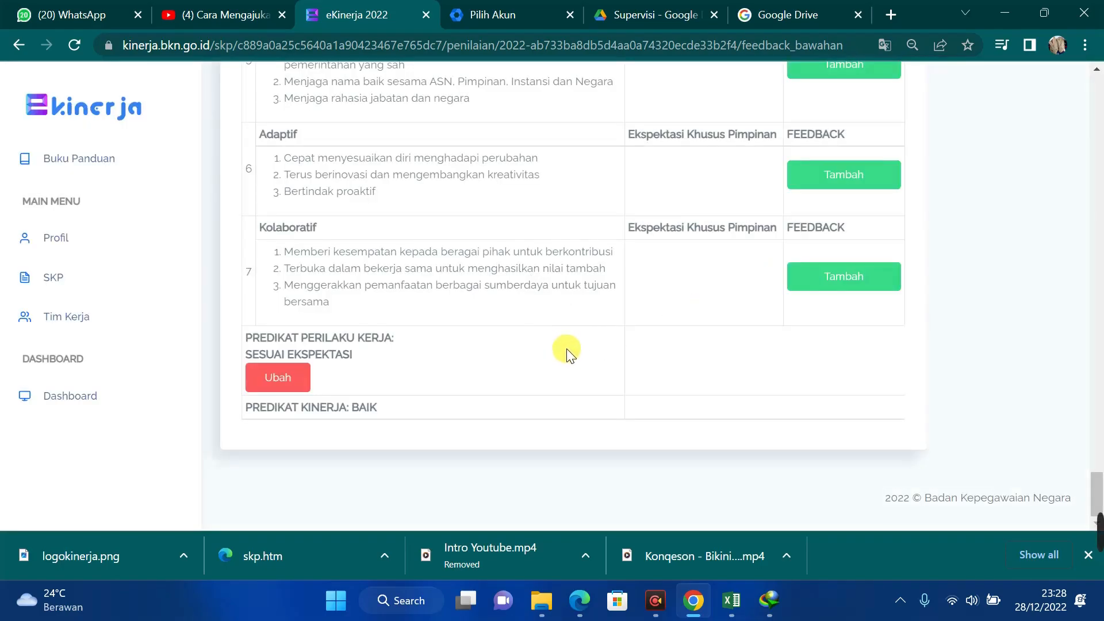
# Step: Review the Bukti Dukung and Realisasi entries of the Hasil Kerja table, from the main to the additional work results
pyautogui.scroll(1, 667, 351)
pyautogui.scroll(15, 667, 350)
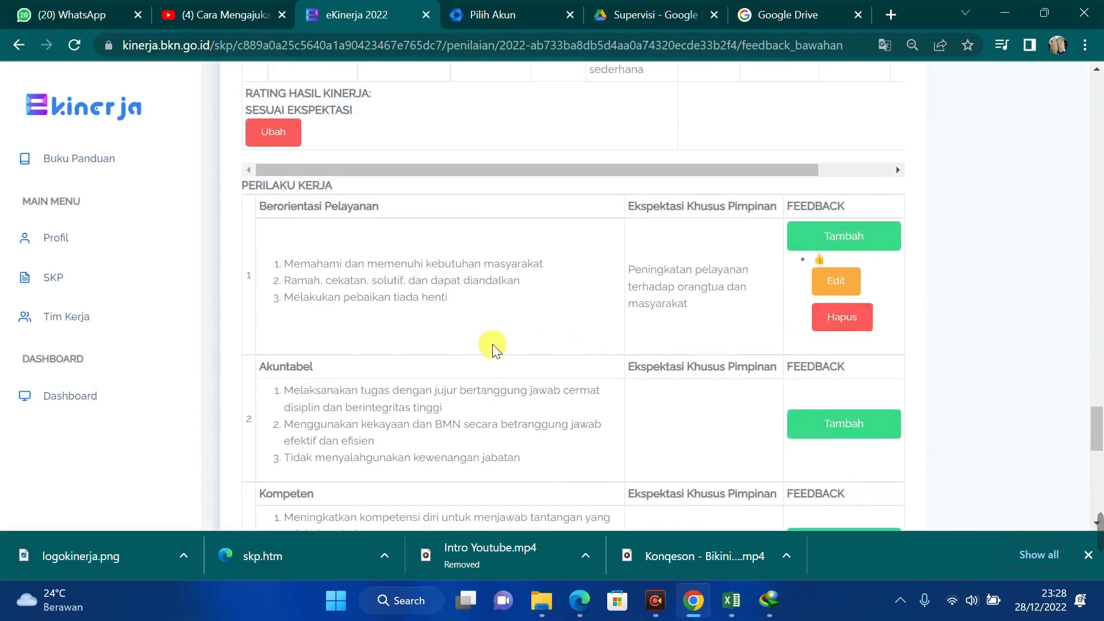
pyautogui.scroll(-3, 400, 361)
pyautogui.scroll(10, 395, 283)
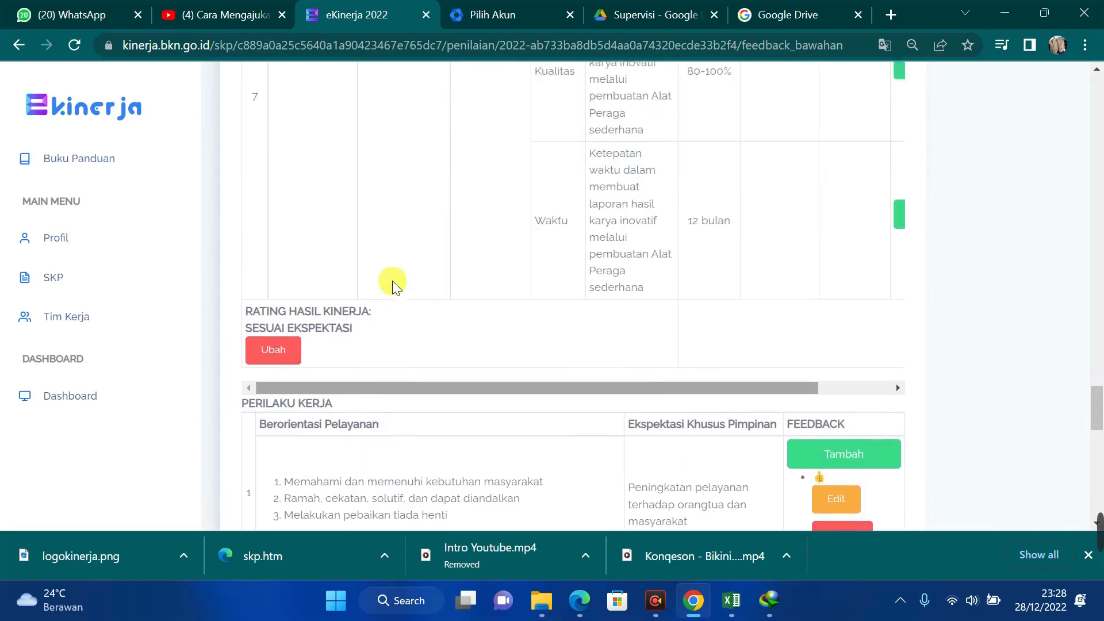
pyautogui.scroll(15, 683, 266)
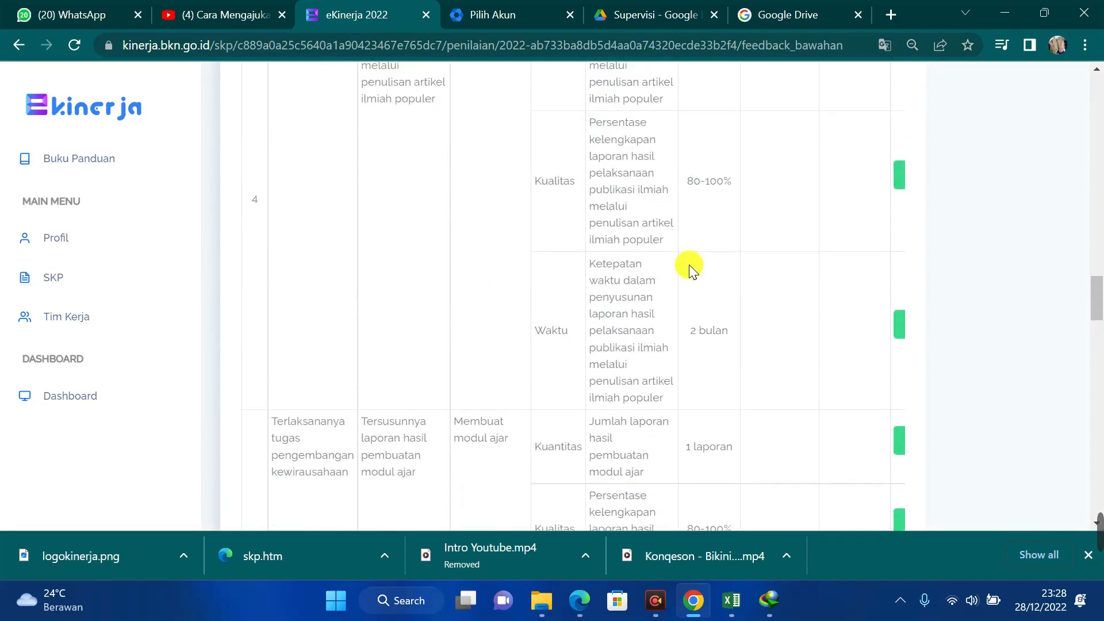
pyautogui.scroll(12, 693, 267)
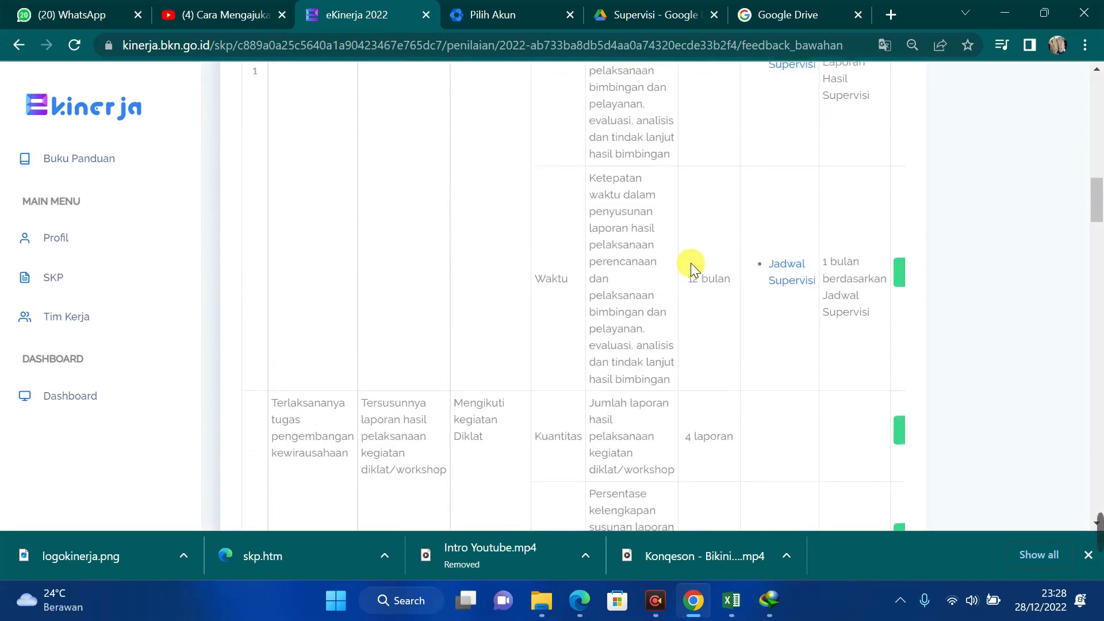
pyautogui.scroll(4, 705, 250)
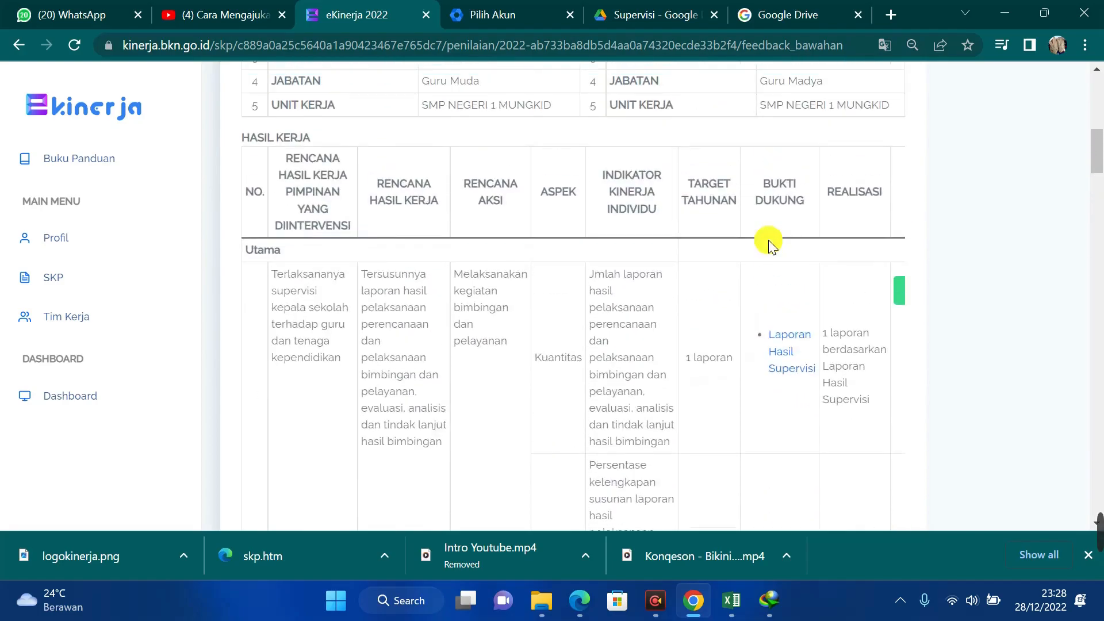
pyautogui.scroll(-5, 774, 246)
pyautogui.scroll(-10, 795, 303)
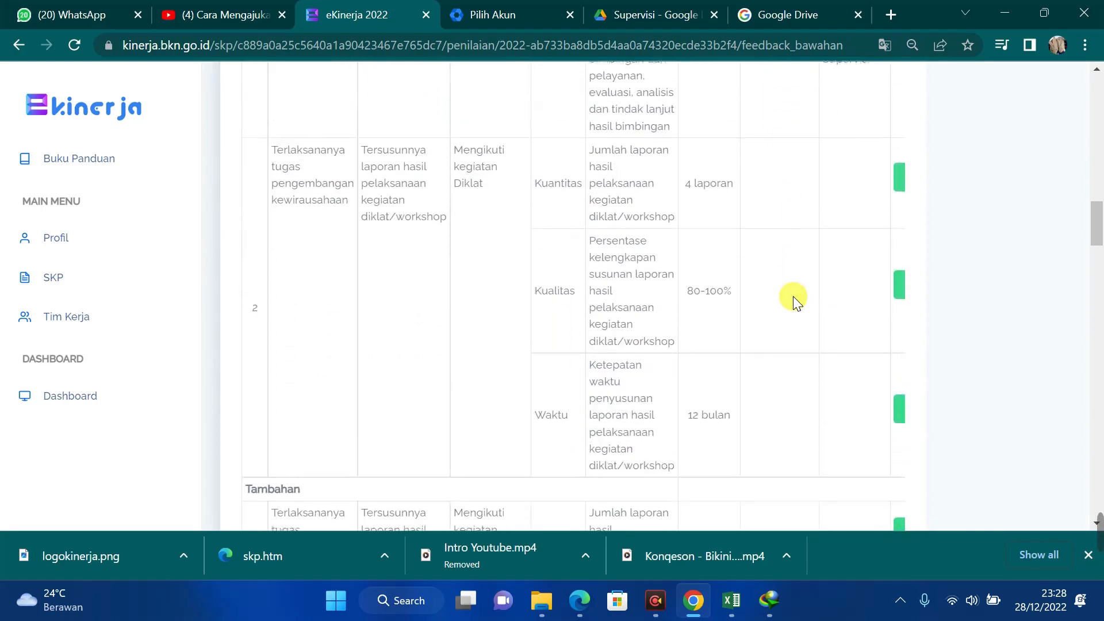
pyautogui.scroll(12, 792, 296)
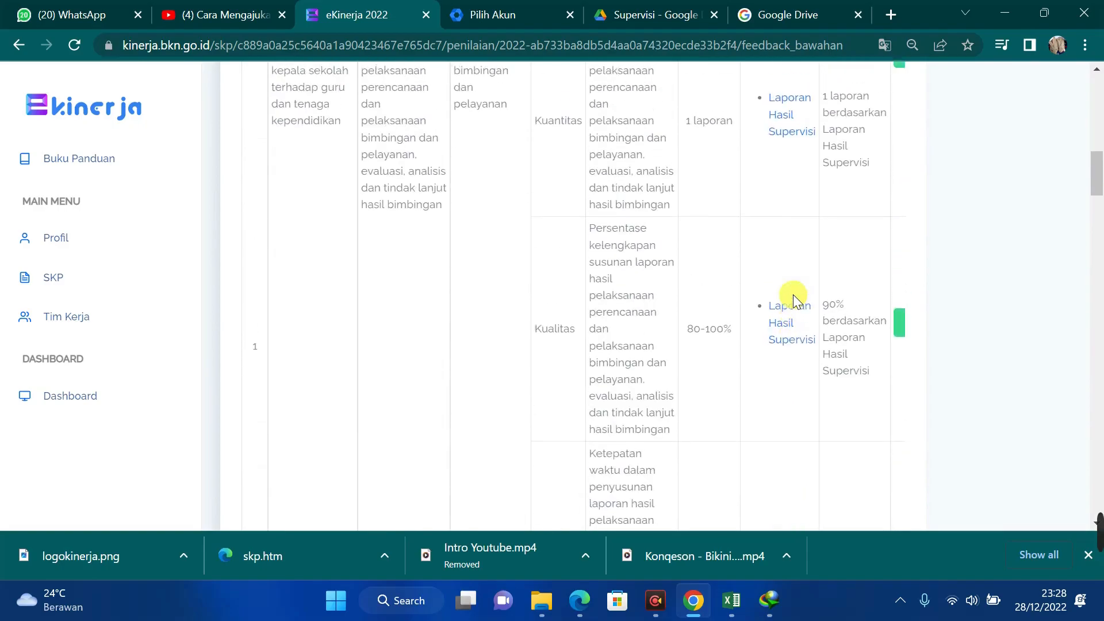
pyautogui.scroll(-3, 792, 296)
pyautogui.scroll(-15, 793, 296)
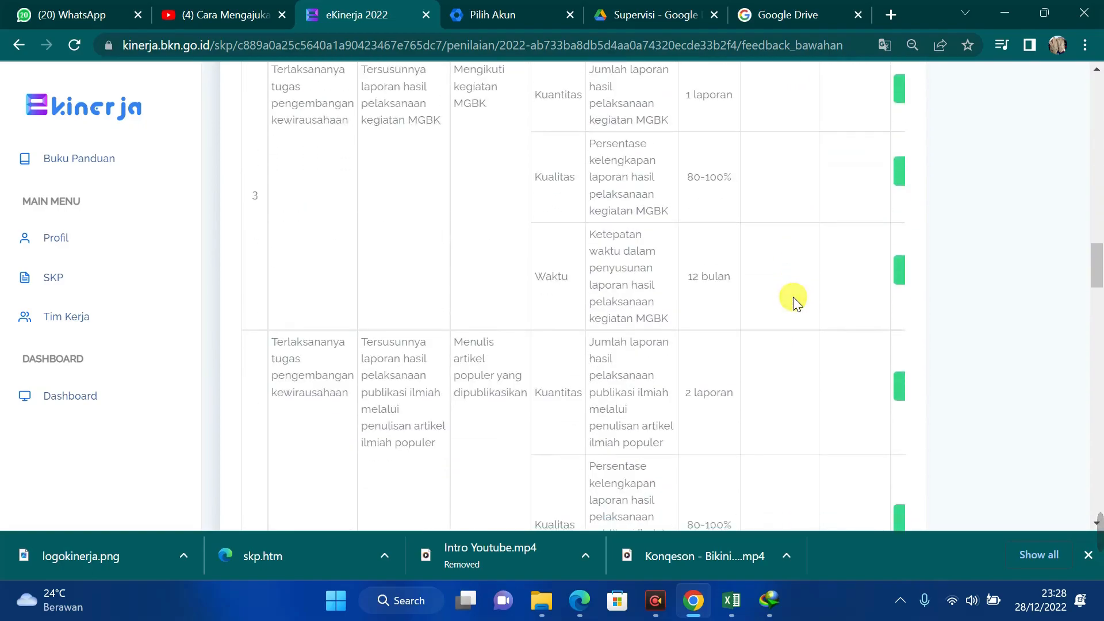
pyautogui.scroll(-13, 792, 298)
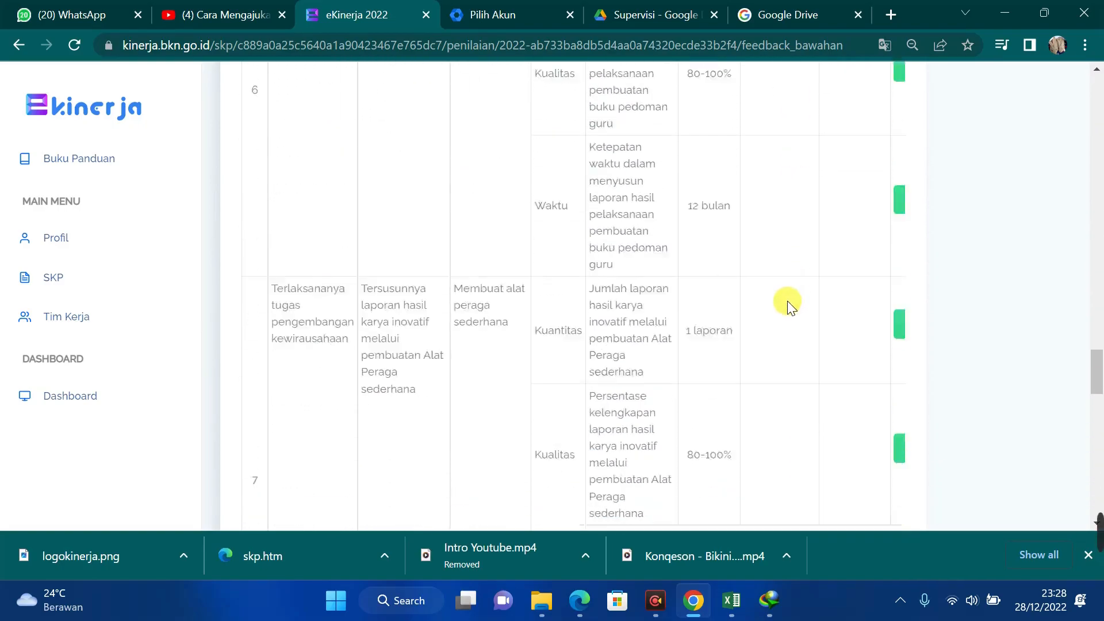
pyautogui.scroll(3, 764, 234)
pyautogui.scroll(-3, 764, 234)
pyautogui.scroll(-12, 647, 315)
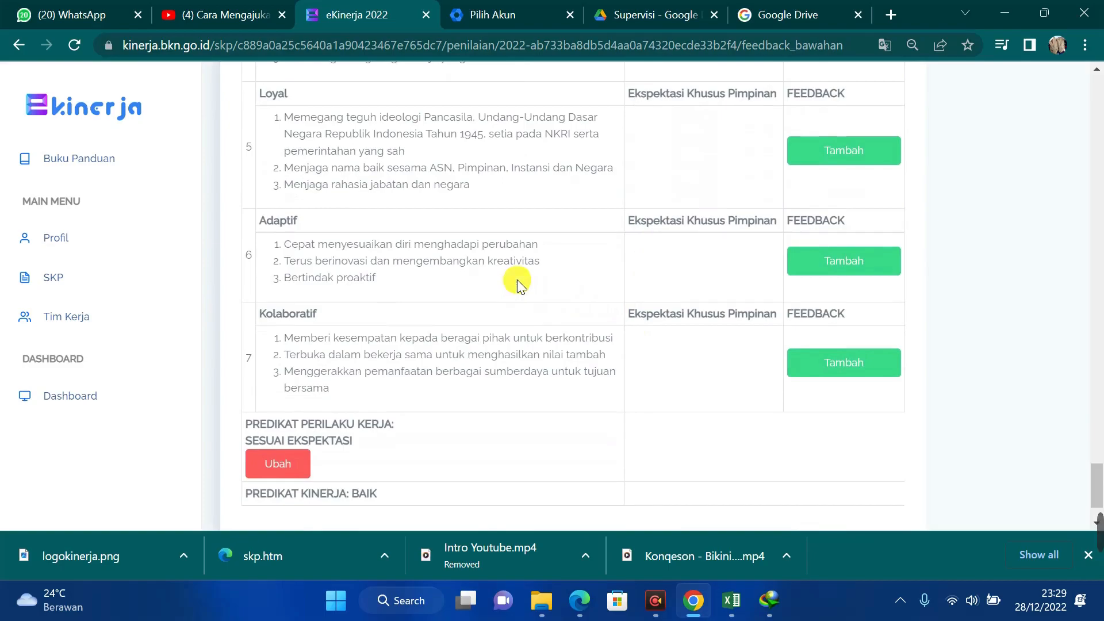
# Step: Check the whole assessment form once more, including the employee details, both ratings and the assessment status of the selected subordinate
pyautogui.scroll(15, 517, 280)
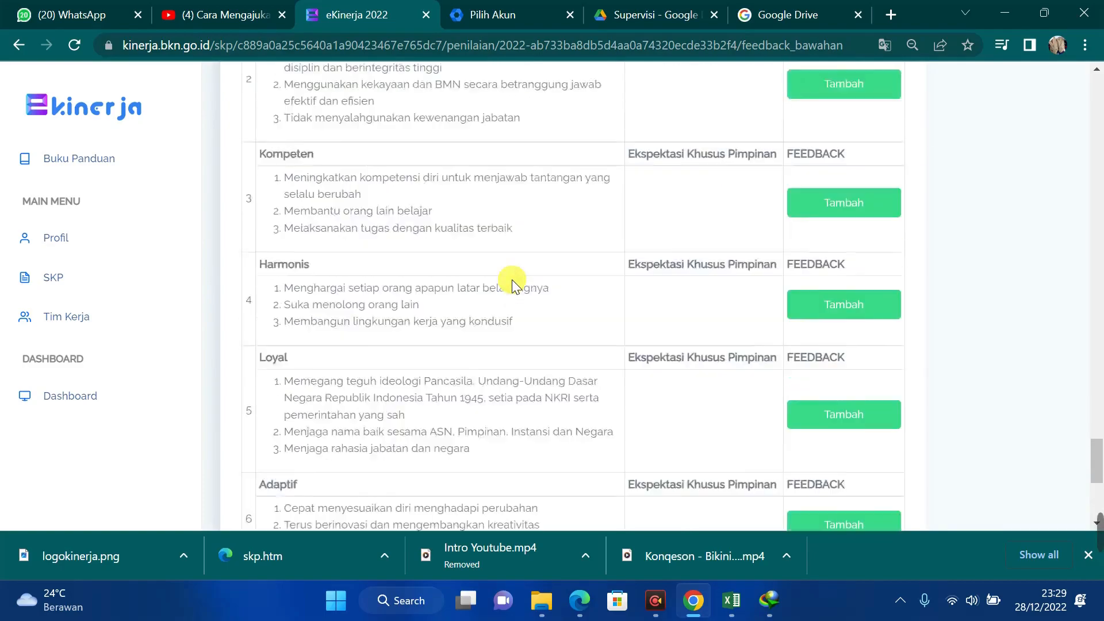
pyautogui.scroll(15, 526, 275)
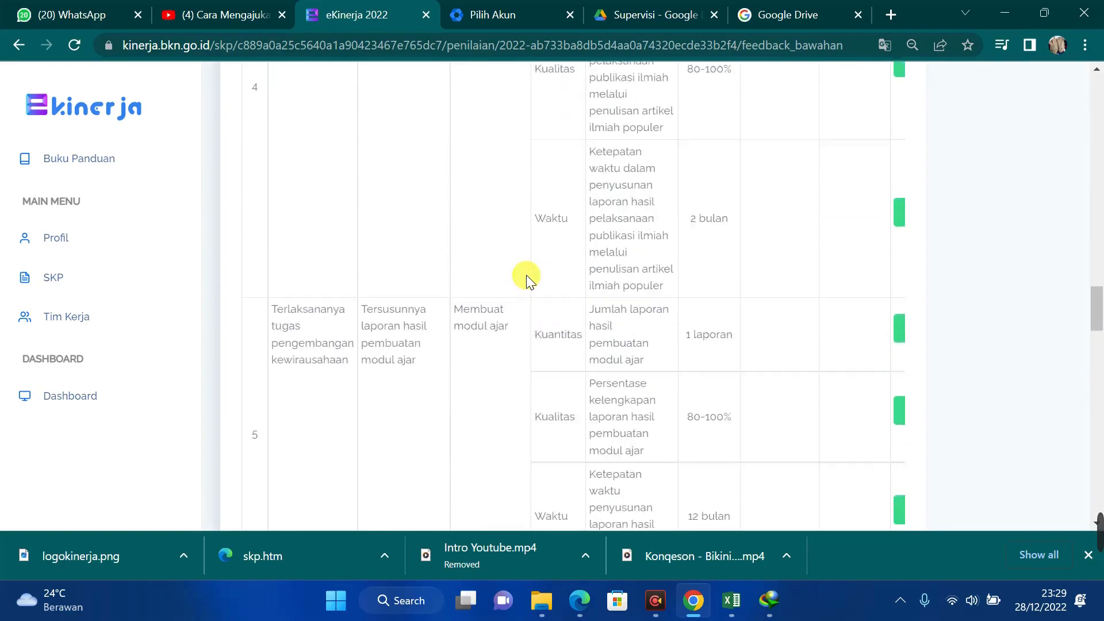
pyautogui.scroll(10, 526, 274)
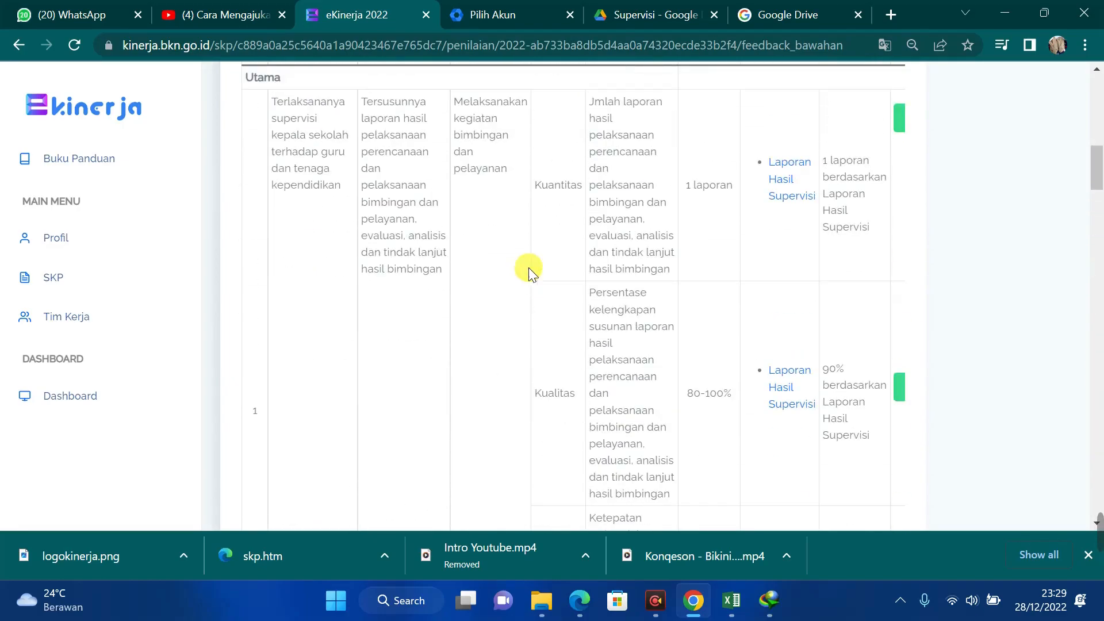
pyautogui.scroll(4, 679, 273)
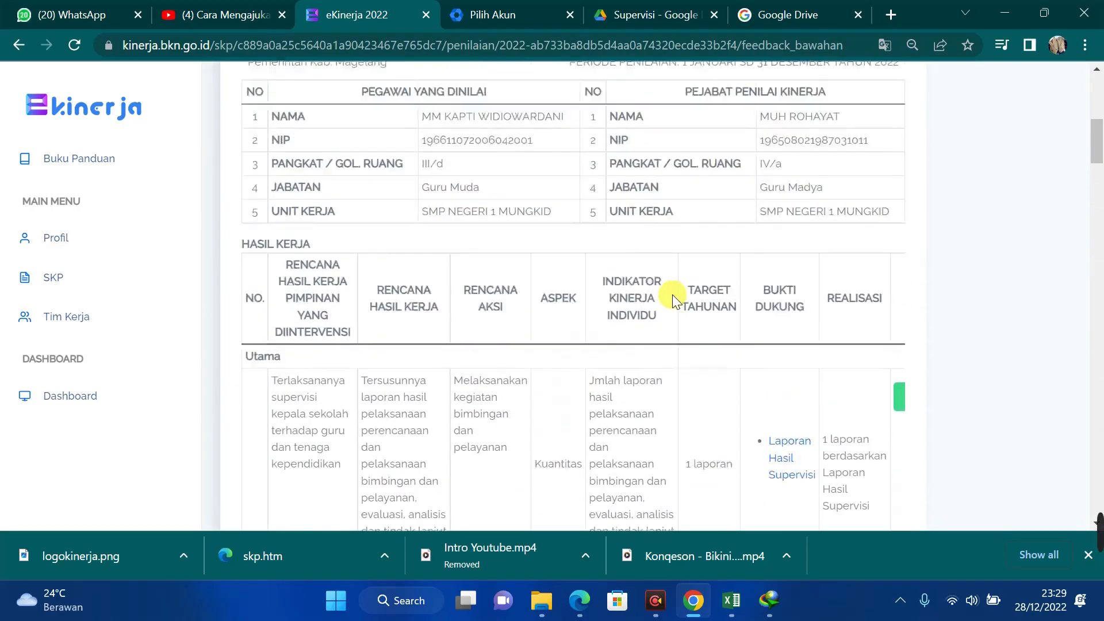
pyautogui.scroll(-5, 641, 241)
pyautogui.scroll(-4, 682, 314)
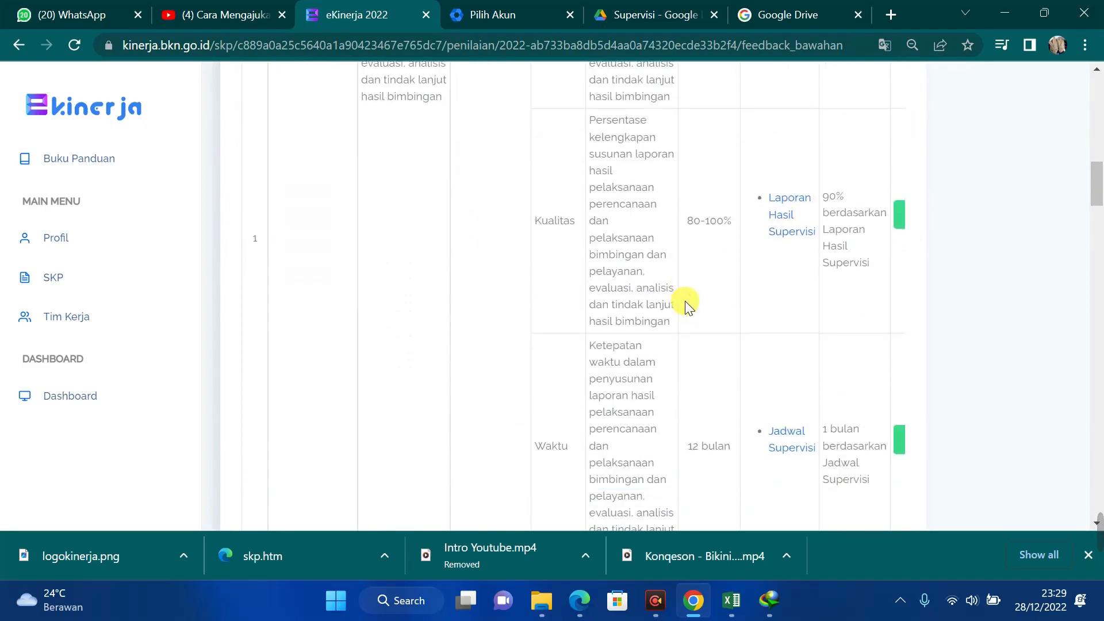
pyautogui.scroll(-20, 489, 333)
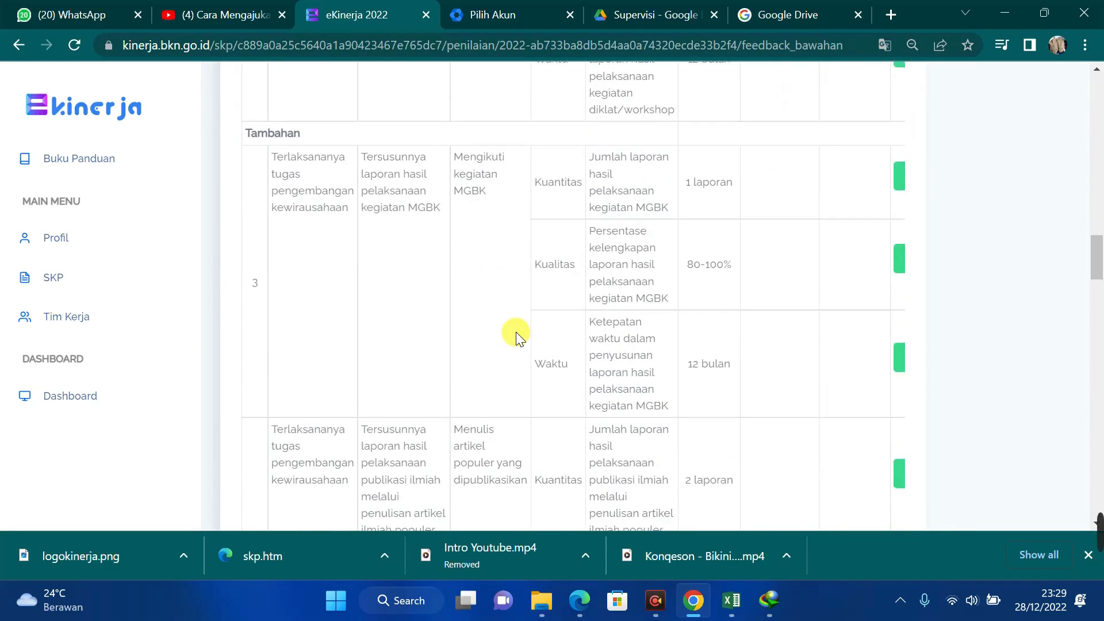
pyautogui.scroll(-20, 505, 336)
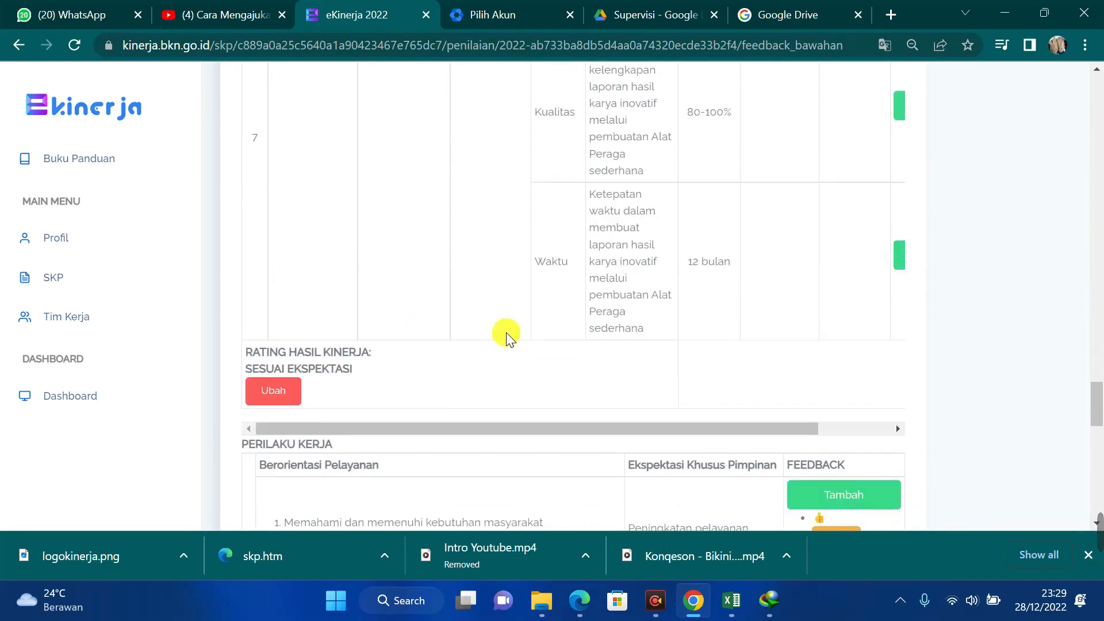
pyautogui.scroll(-10, 358, 354)
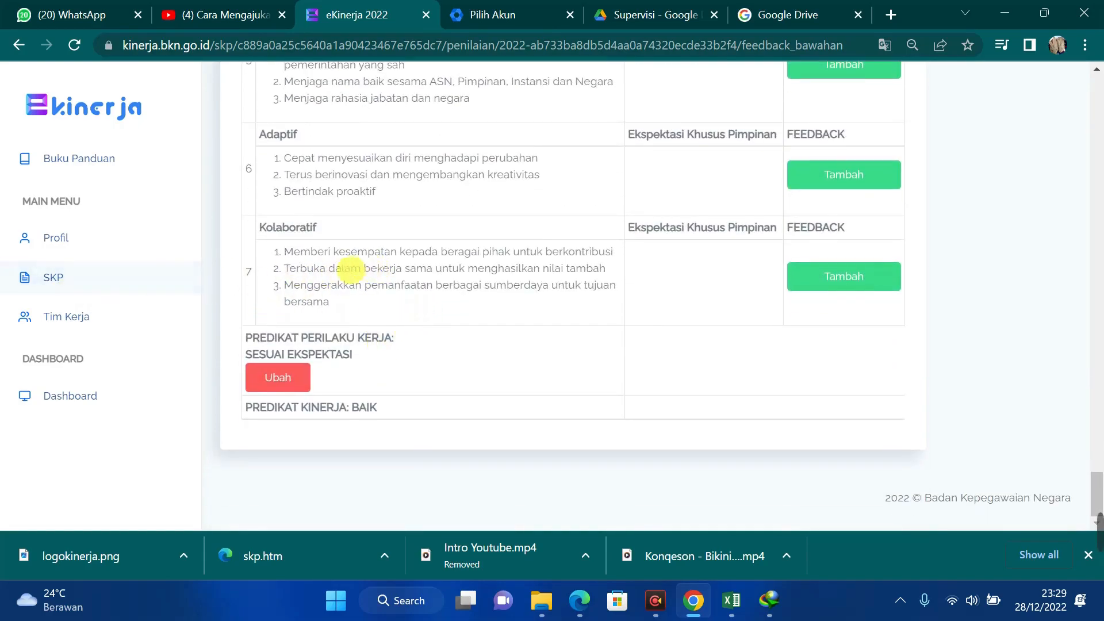
pyautogui.scroll(15, 419, 270)
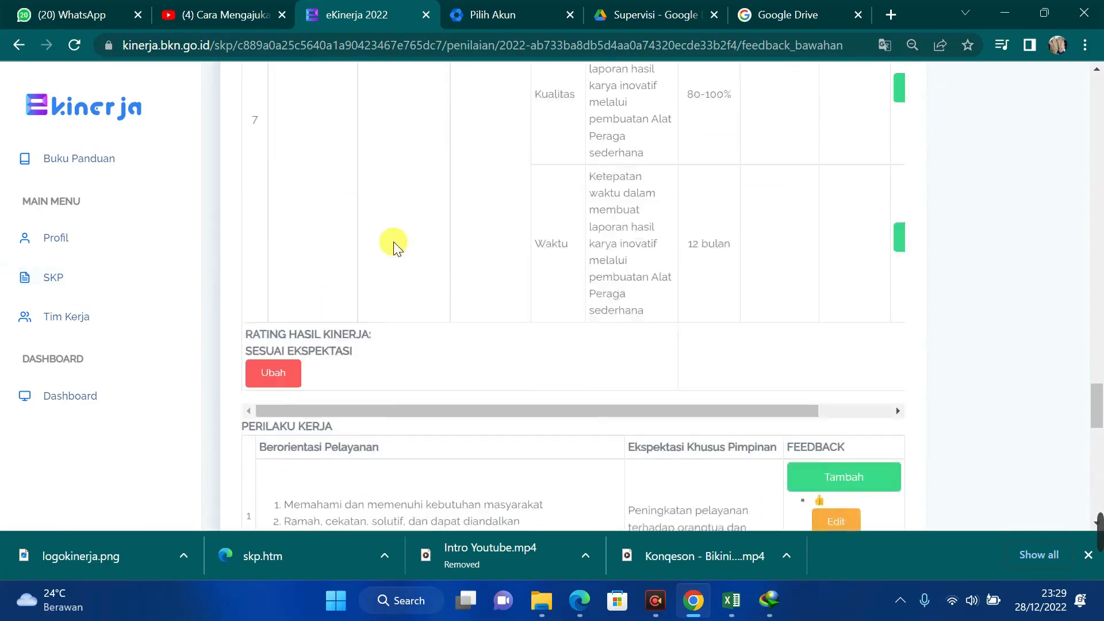
pyautogui.scroll(10, 393, 246)
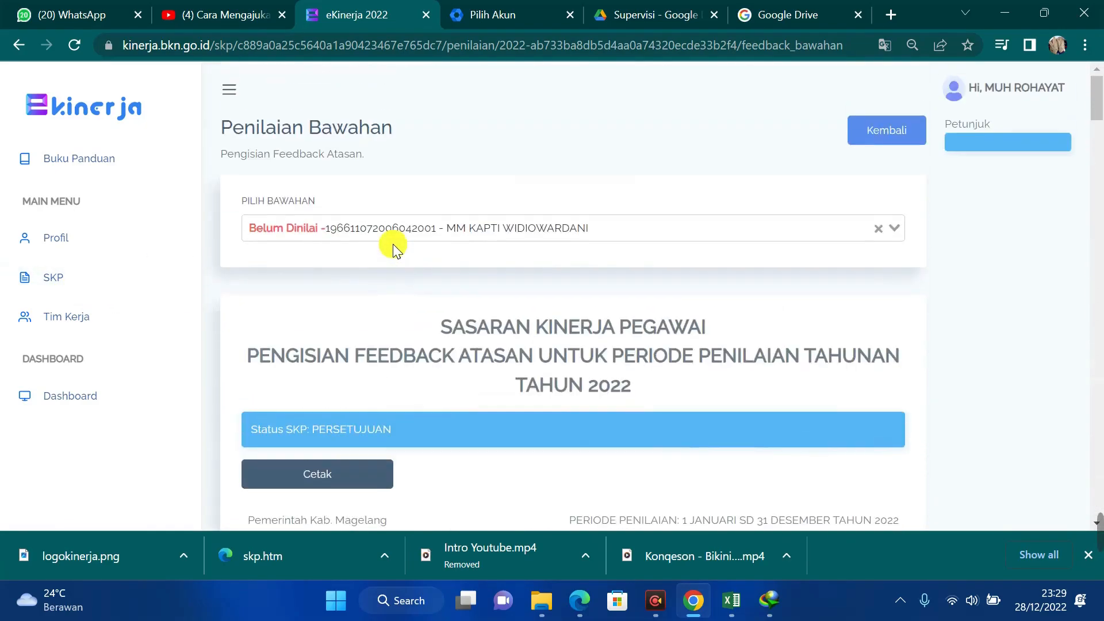
# Step: From the SMP NEGERI 1 MUNGKID SKP's assessment page, open Feedback Perilaku for the PENILAIAN TAHUNAN period under Pelaksanaan Kinerja
pyautogui.click(92, 280)
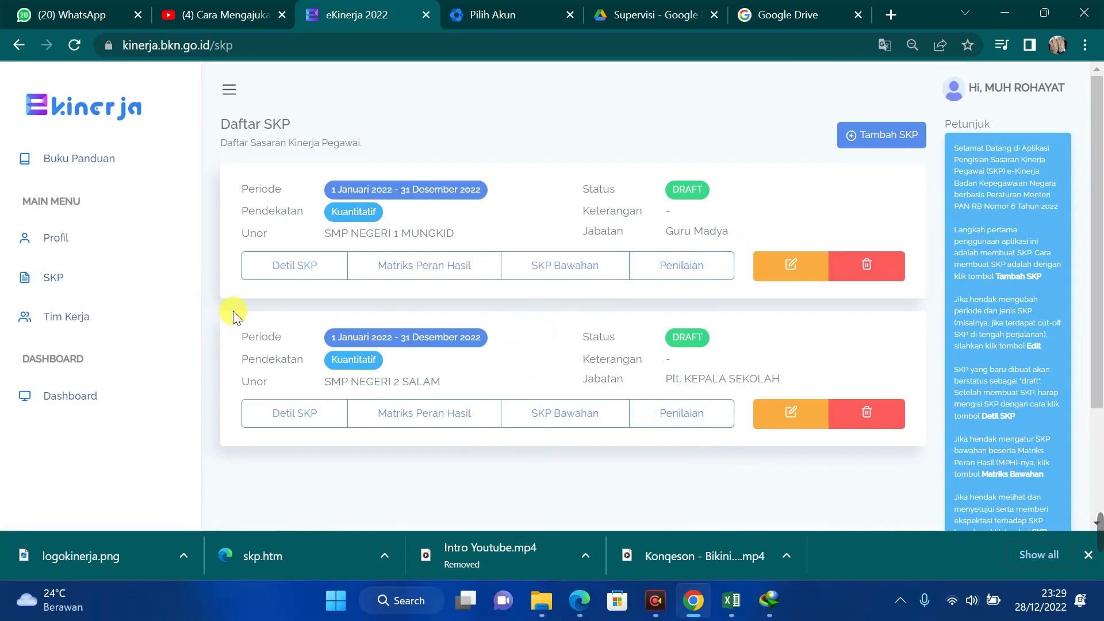
pyautogui.click(697, 272)
pyautogui.scroll(-2, 365, 311)
pyautogui.click(317, 183)
pyautogui.scroll(-1, 419, 248)
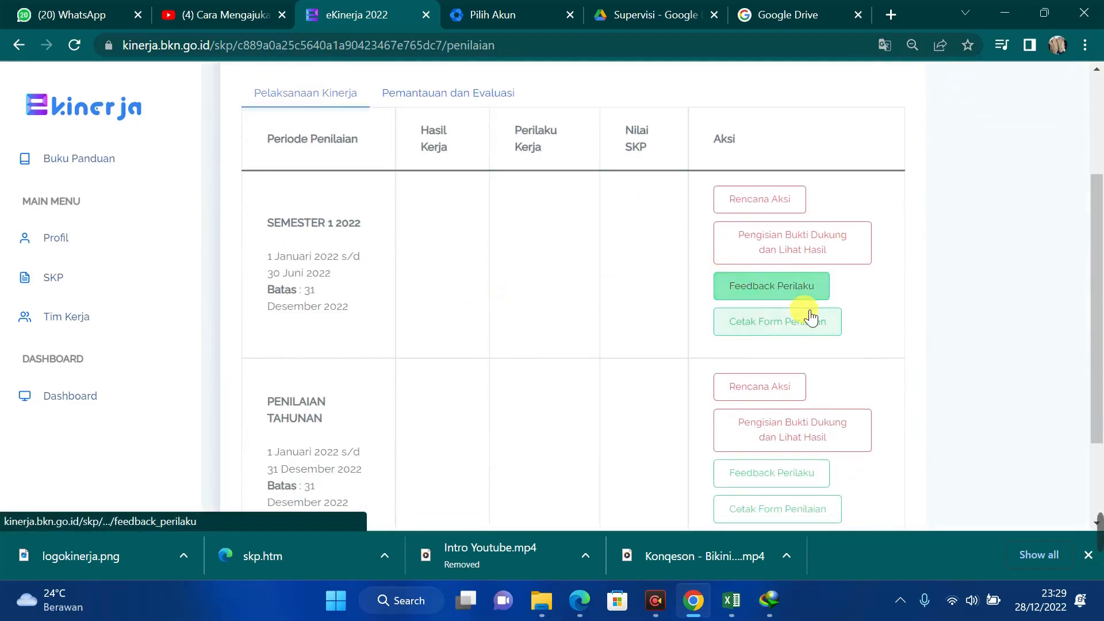
pyautogui.scroll(-2, 670, 327)
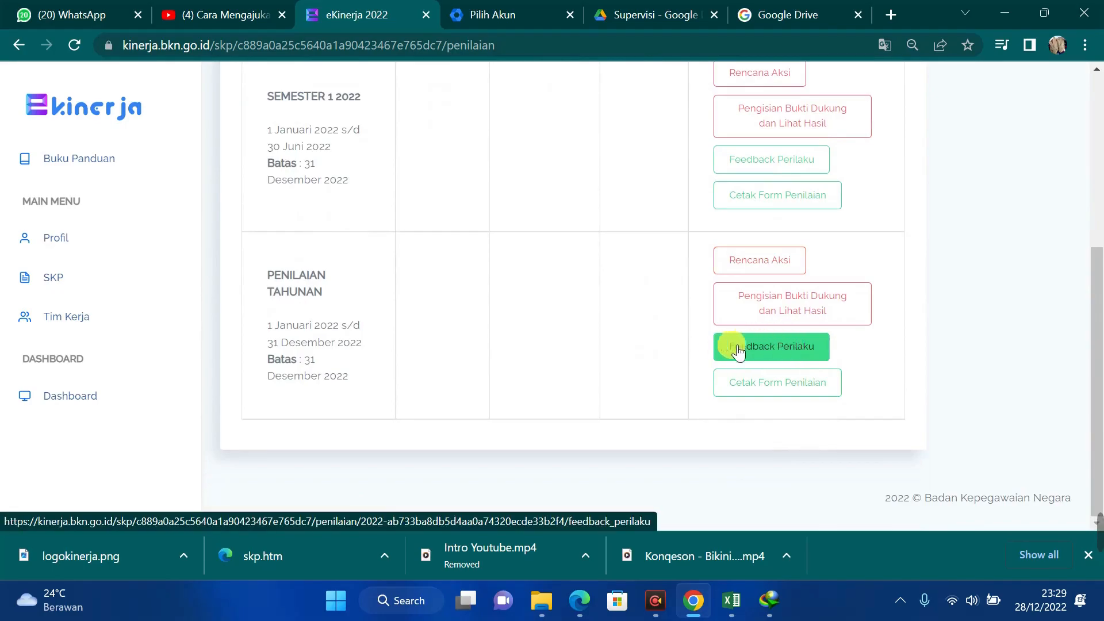
pyautogui.scroll(5, 603, 316)
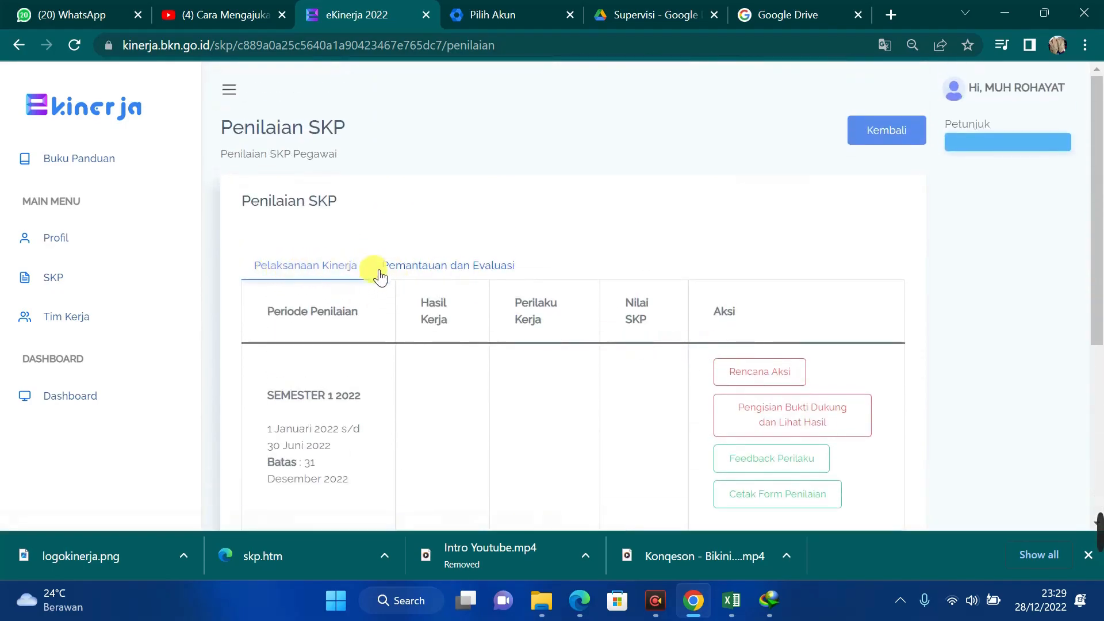
pyautogui.scroll(-5, 373, 272)
pyautogui.click(744, 345)
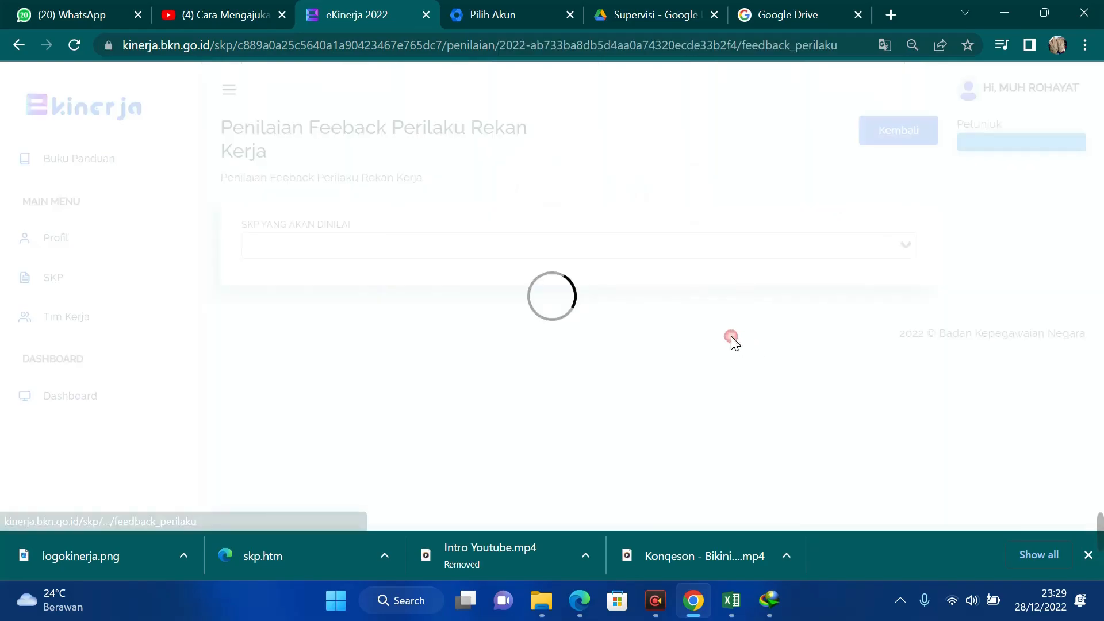
# Step: Choose the Plt. KEPALA BIDANG colleague's SKP as the one to assess and examine its Perilaku Kerja feedback rows
pyautogui.click(416, 245)
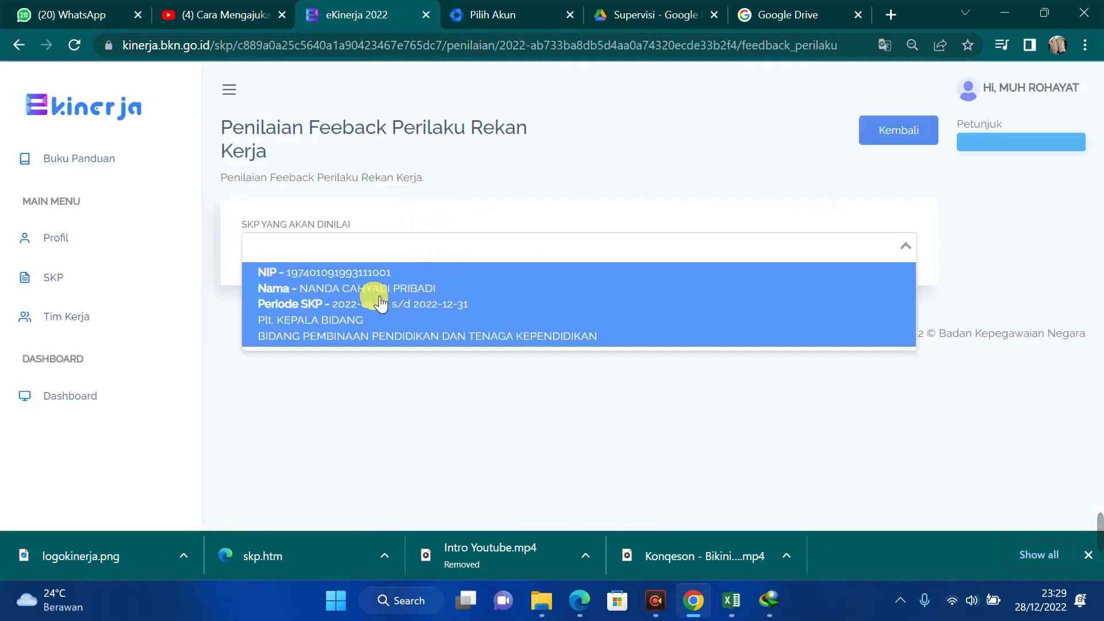
pyautogui.click(418, 310)
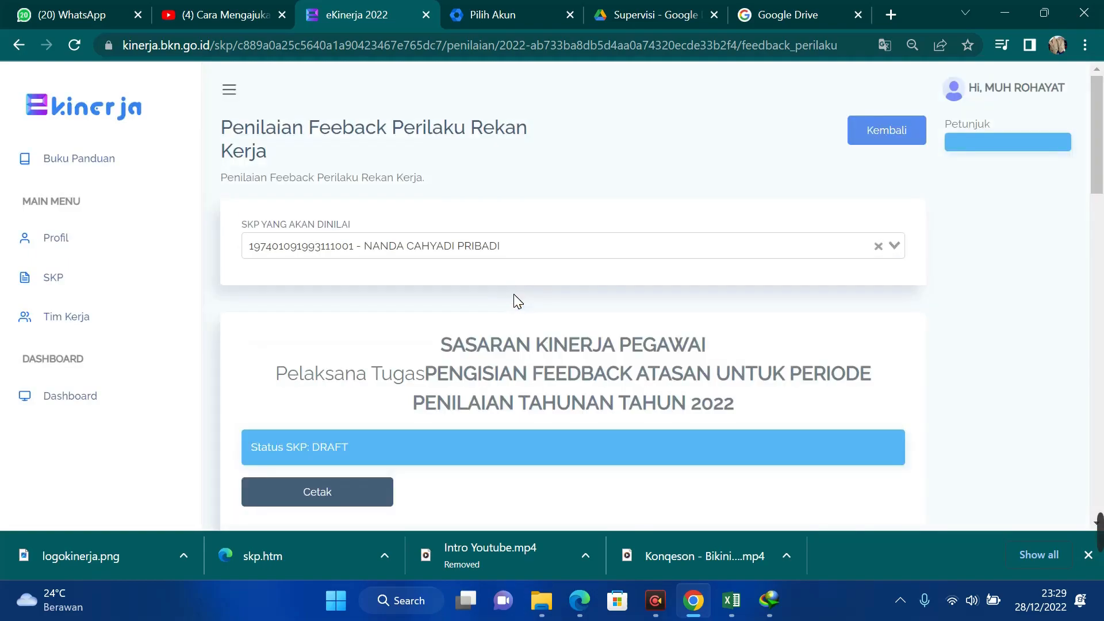
pyautogui.scroll(-15, 515, 300)
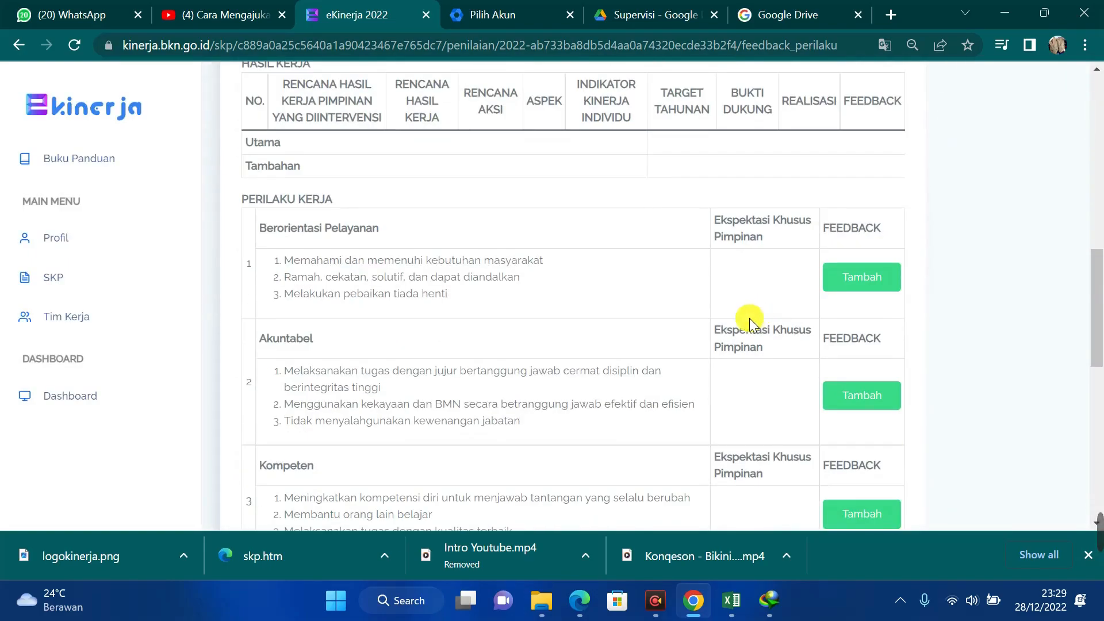
pyautogui.scroll(15, 750, 319)
pyautogui.click(575, 245)
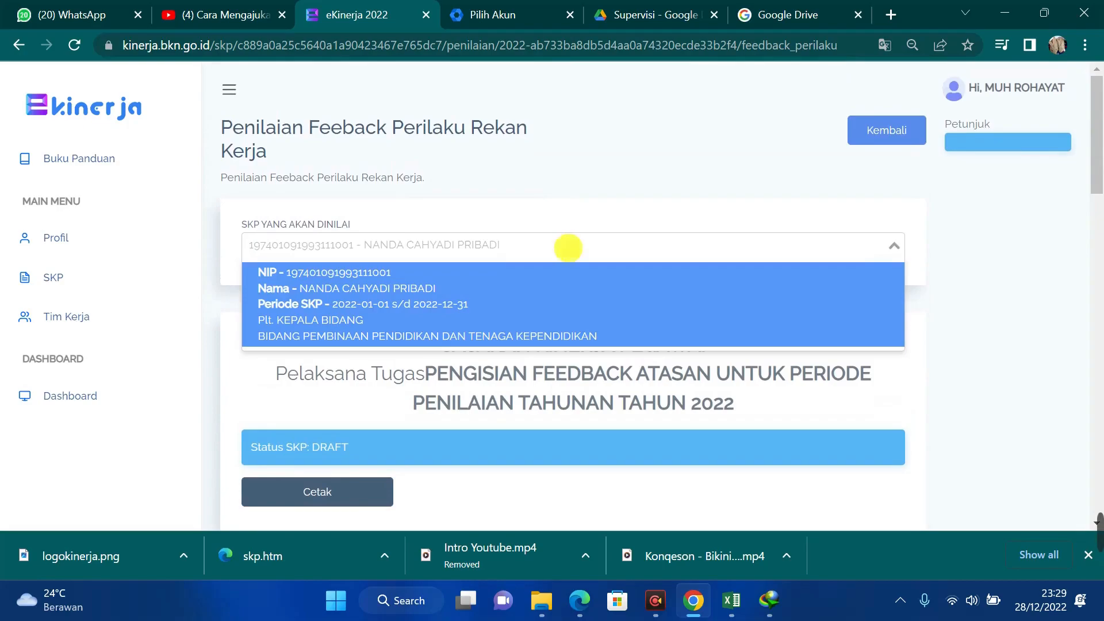
pyautogui.scroll(-3, 488, 330)
pyautogui.scroll(-10, 599, 313)
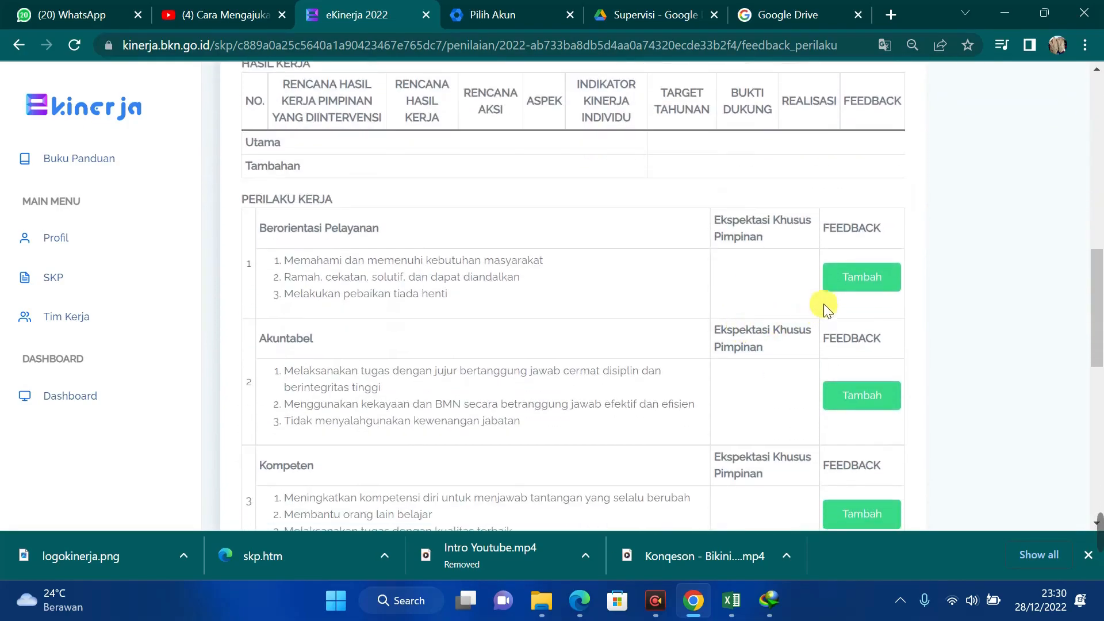
pyautogui.click(869, 281)
pyautogui.click(480, 173)
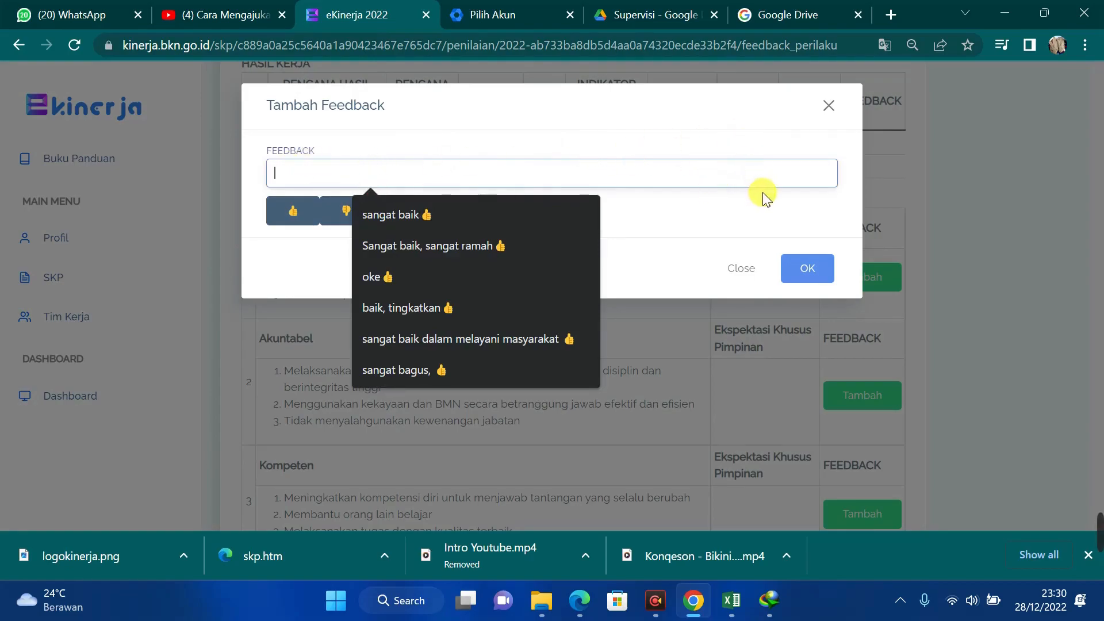
pyautogui.click(829, 106)
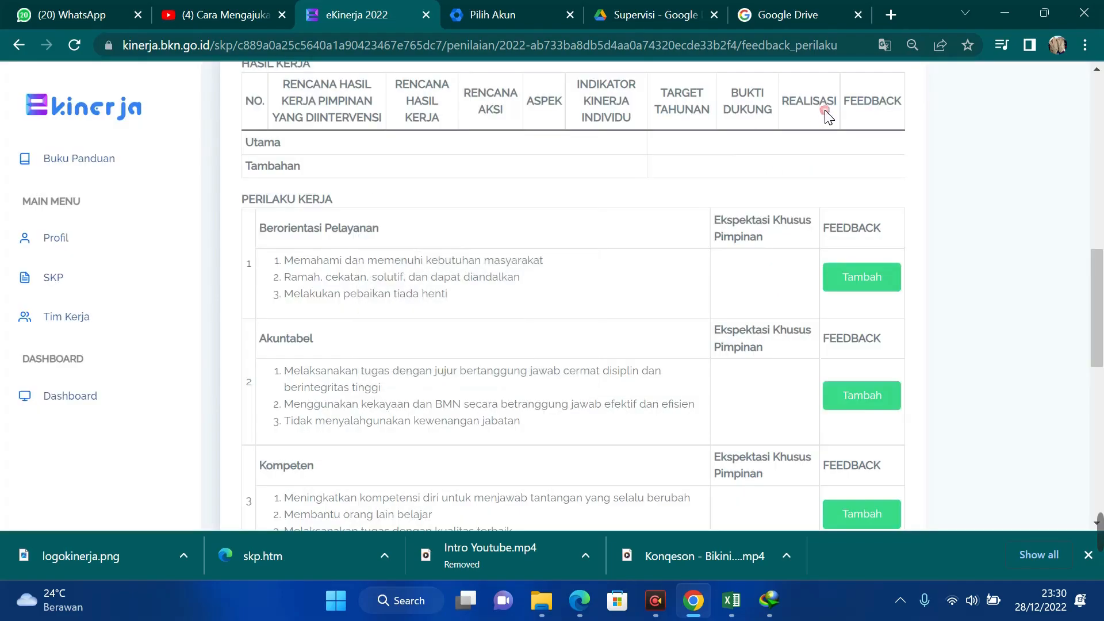
# Step: Return to the Daftar SKP overview
pyautogui.click(128, 282)
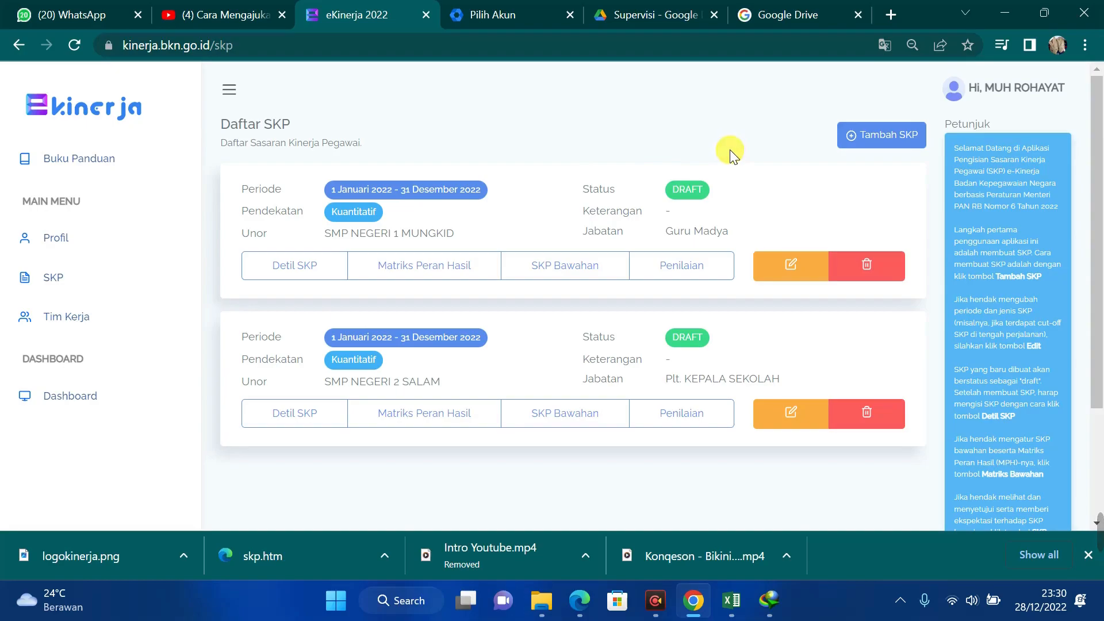
pyautogui.click(655, 600)
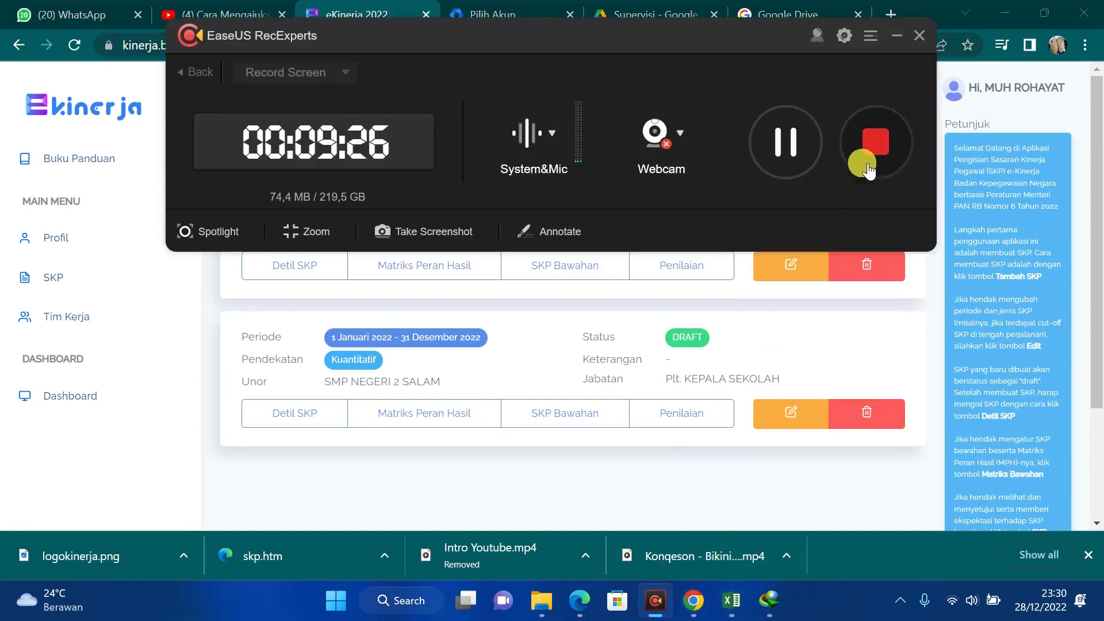